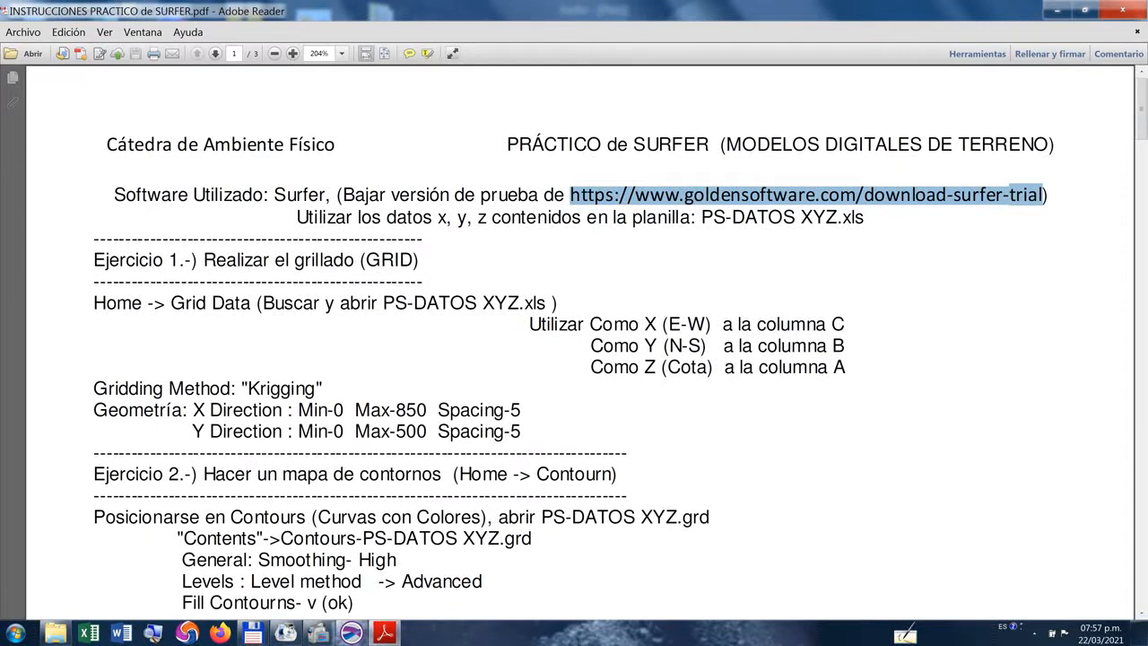
# Switch to Surfer and load PS-DATOS XYZ from the desktop's Practico-Surfer folder as the dataset for Kriging gridding.
pyautogui.press('Escape')
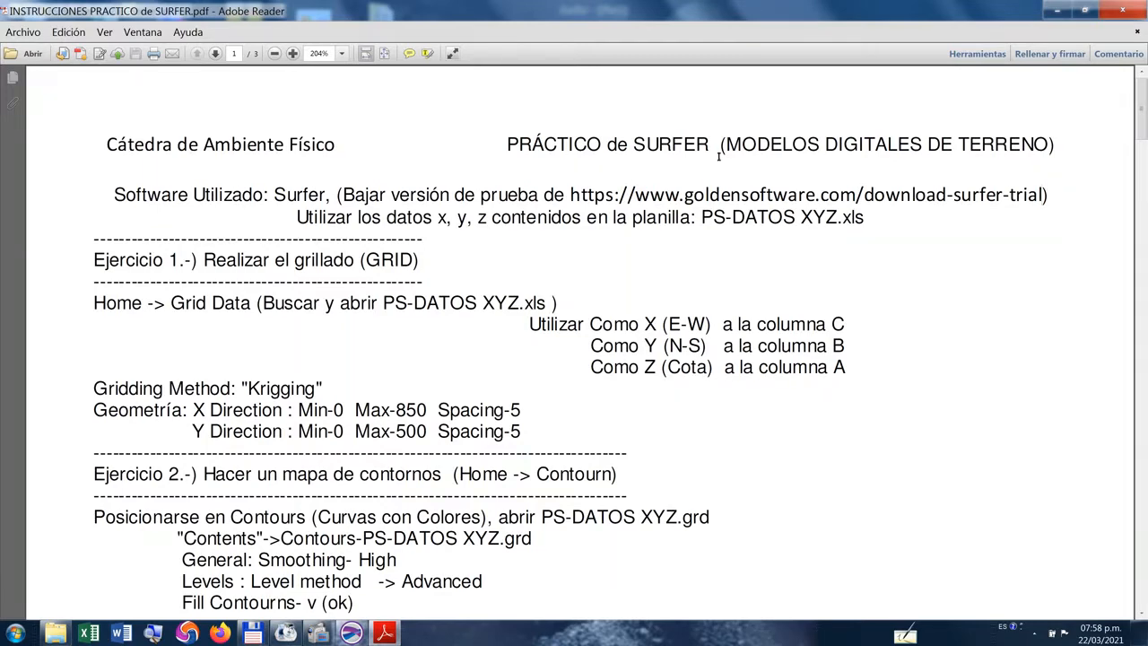
pyautogui.click(352, 633)
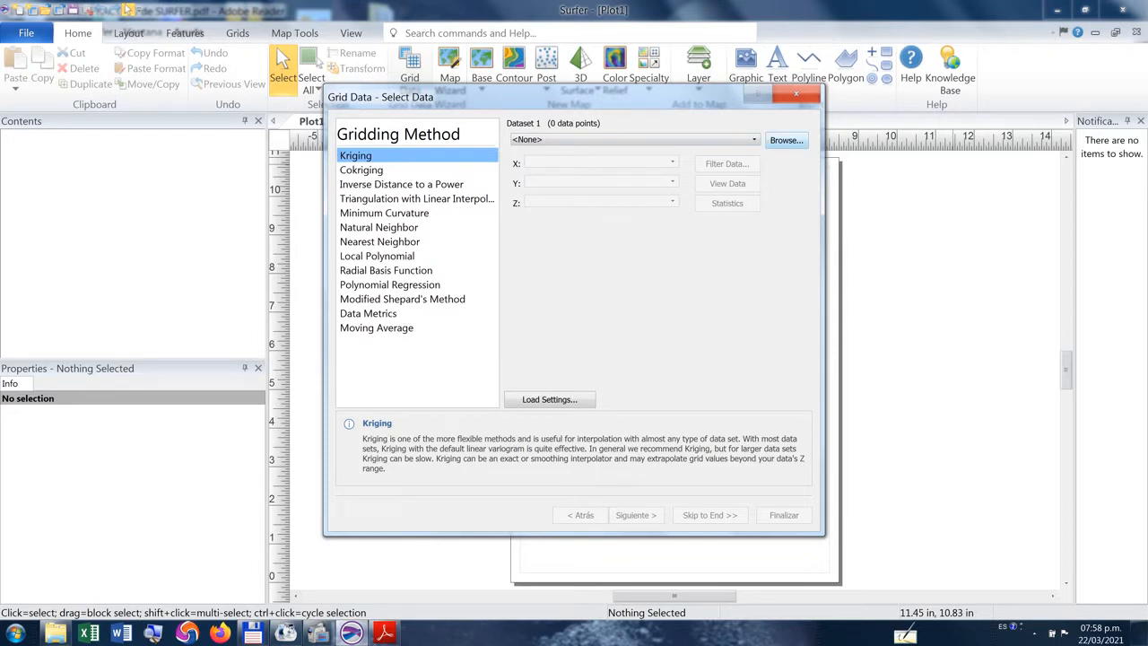
pyautogui.click(786, 140)
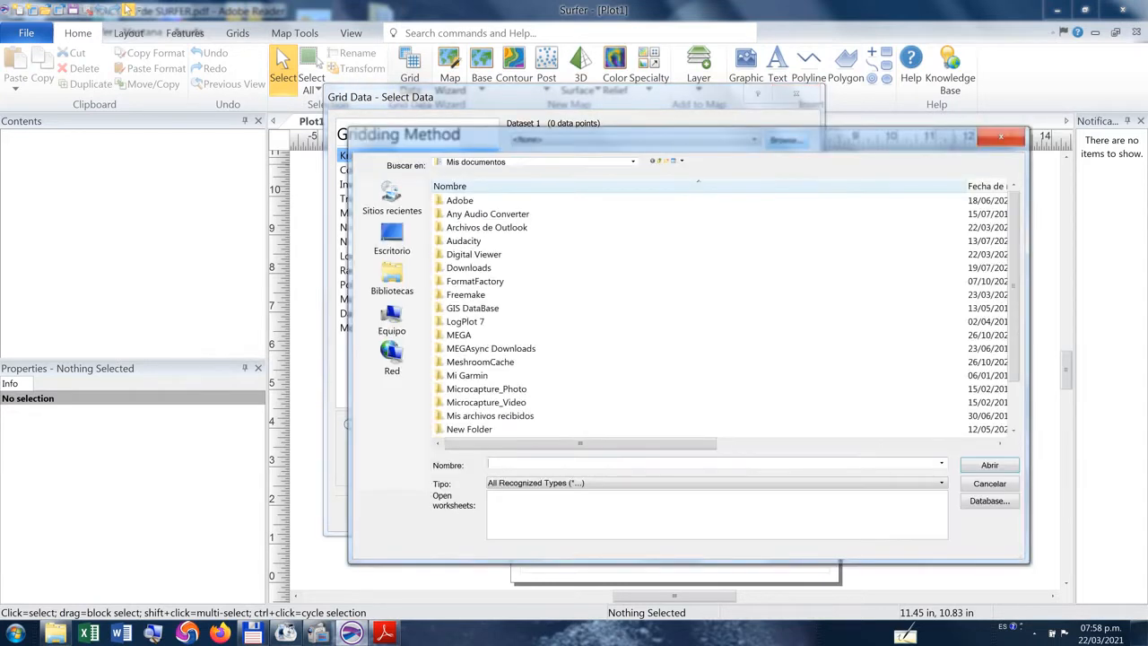
pyautogui.click(392, 238)
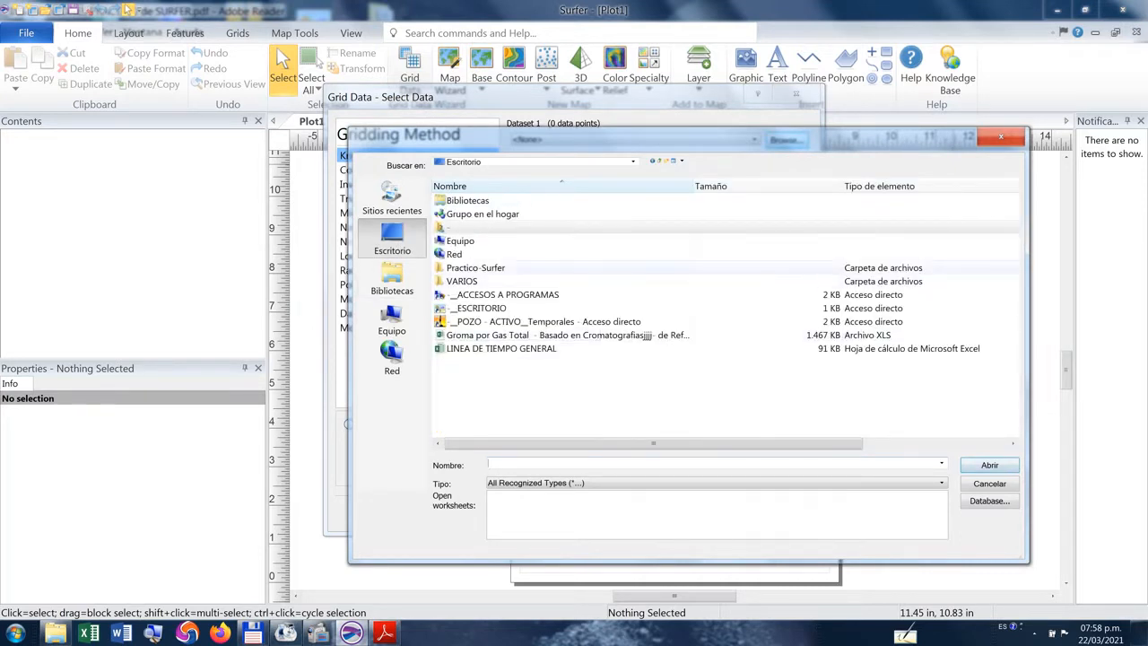
pyautogui.doubleClick(476, 267)
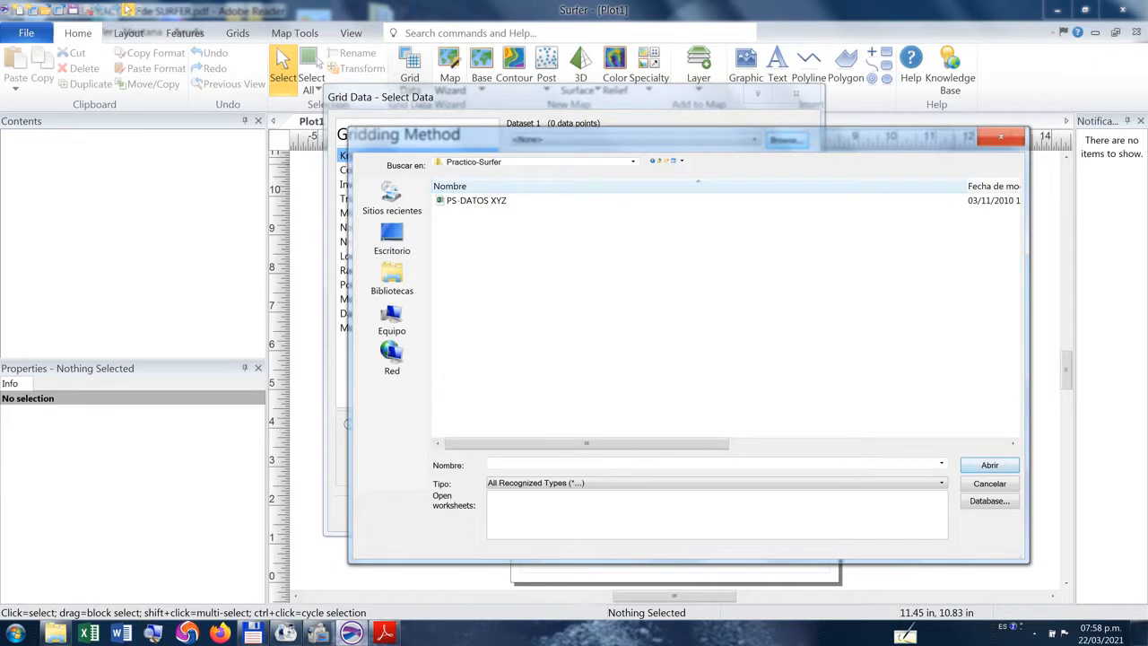
pyautogui.click(480, 201)
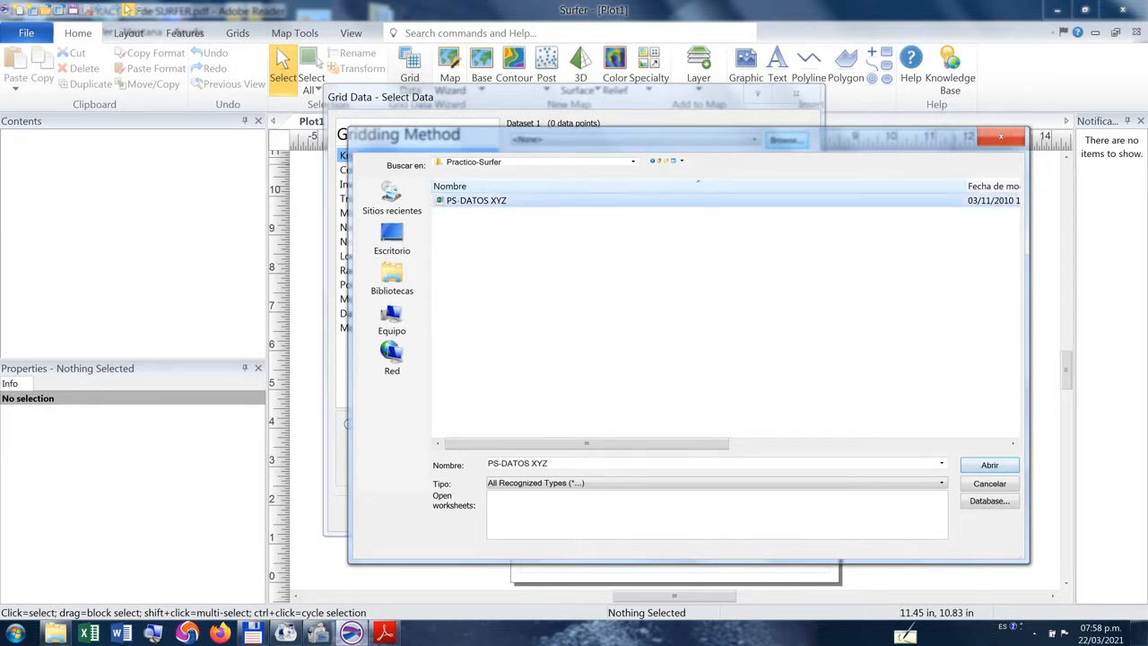
pyautogui.click(989, 465)
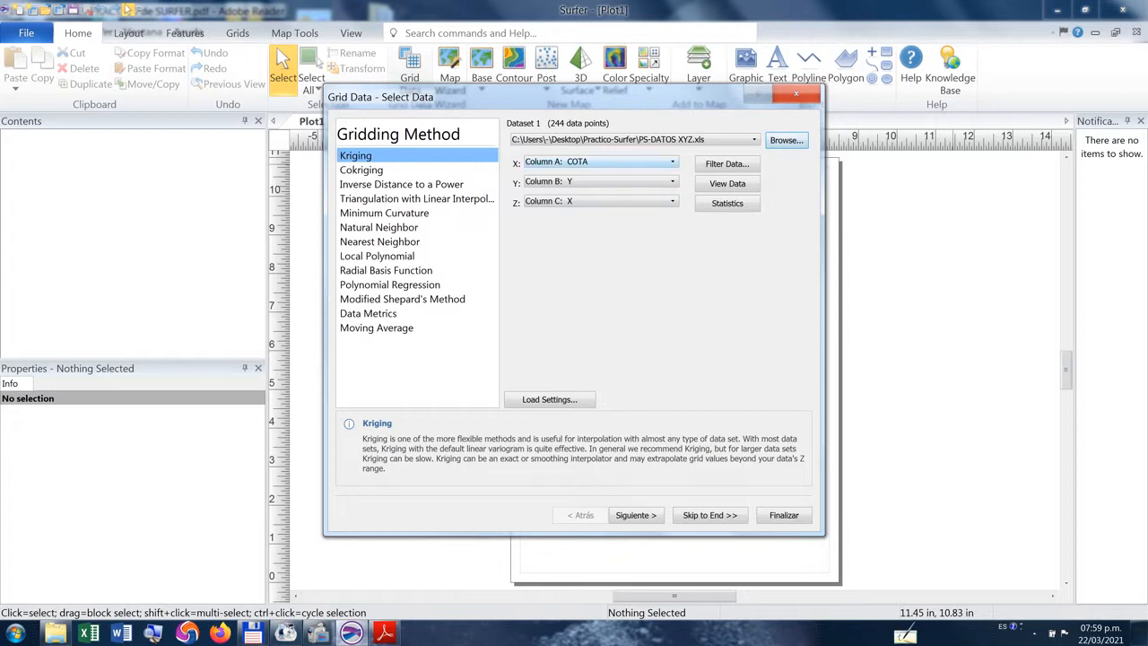
# Assign the dataset columns: X to Column C, Y to Column B, and Z to Column A (COTA).
pyautogui.click(672, 162)
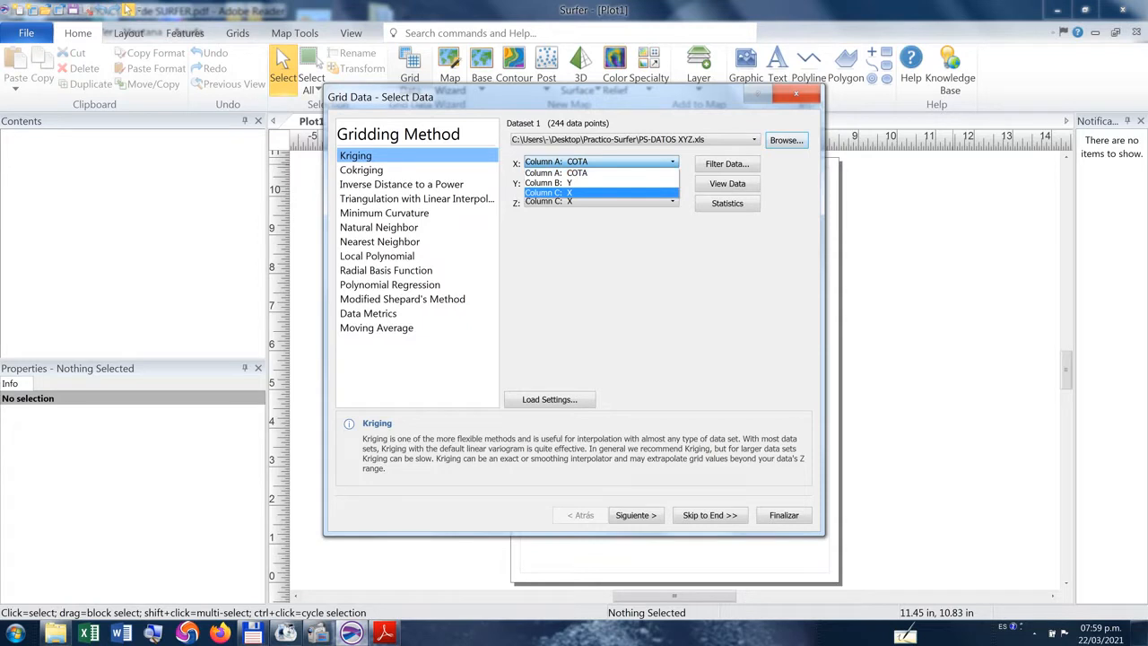
pyautogui.click(574, 193)
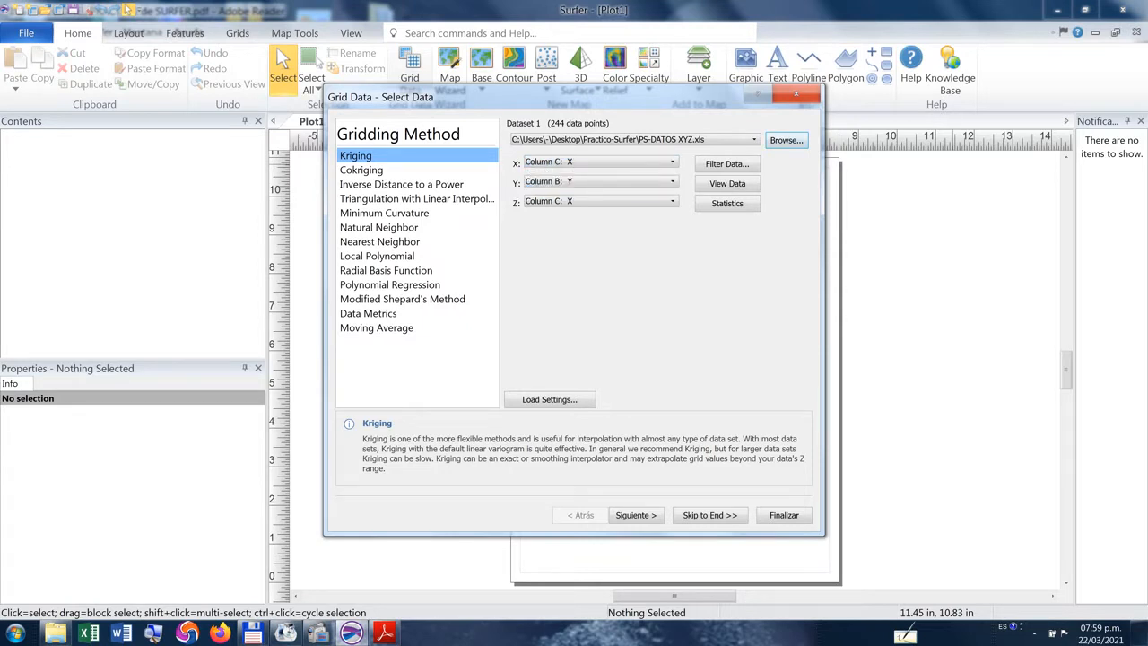
pyautogui.click(603, 181)
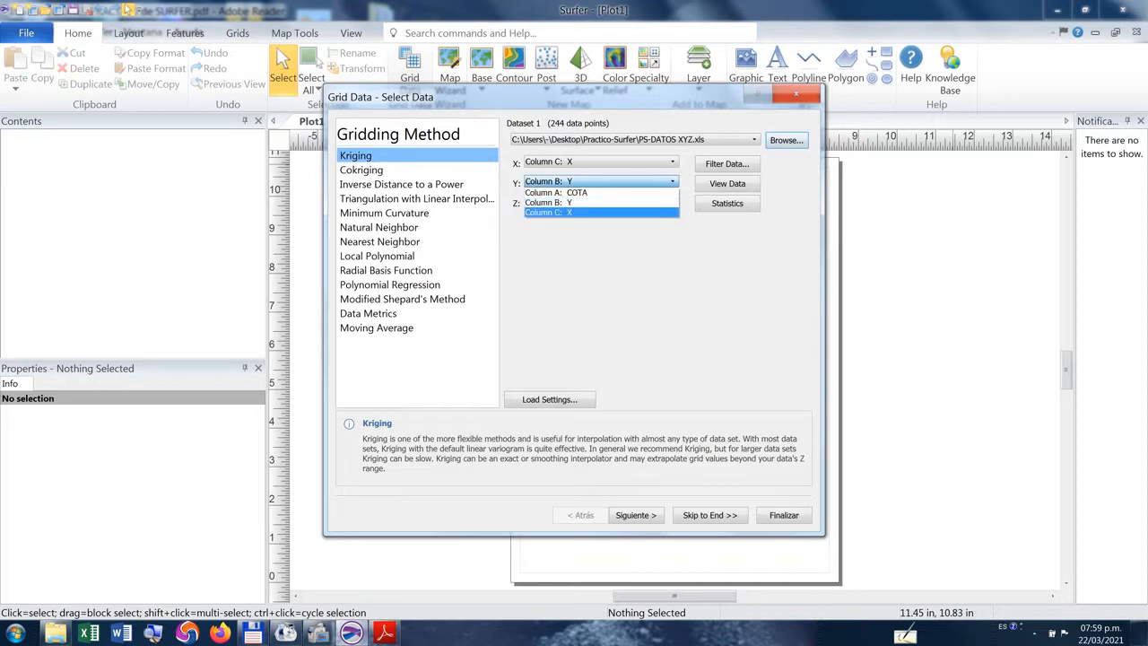
pyautogui.click(574, 203)
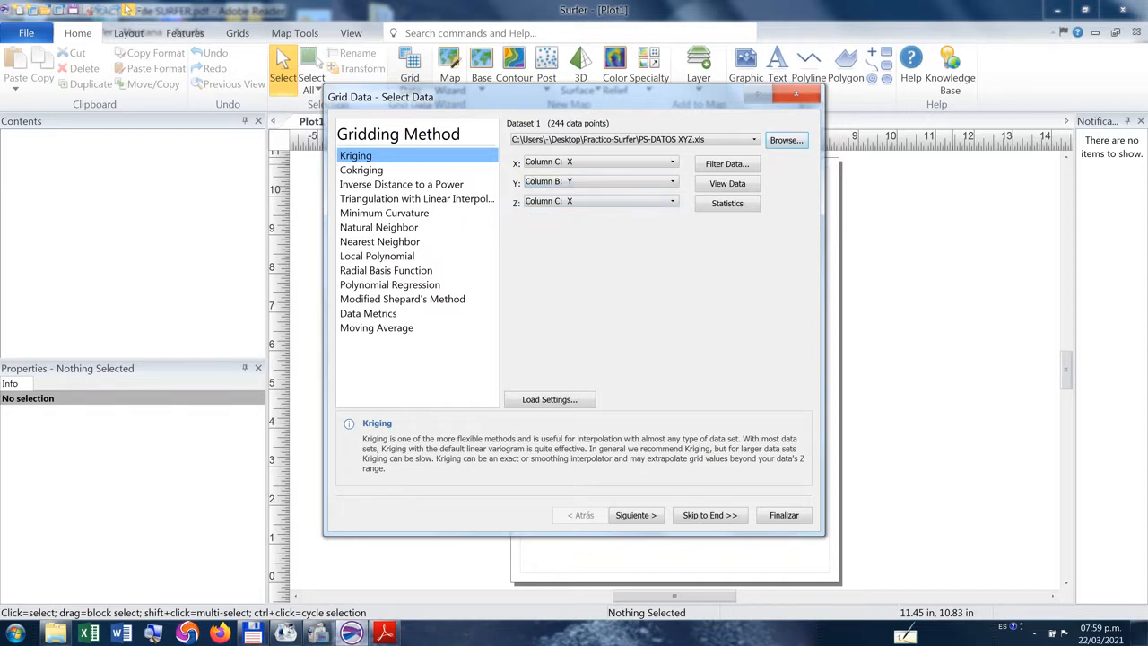
pyautogui.click(603, 201)
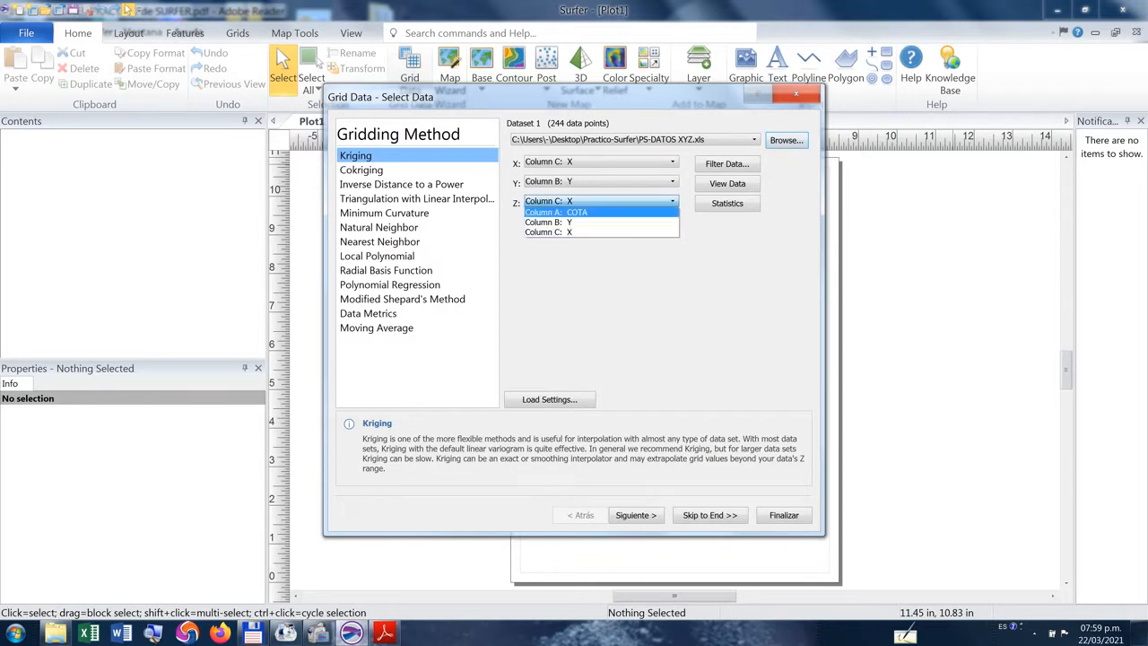
pyautogui.click(557, 212)
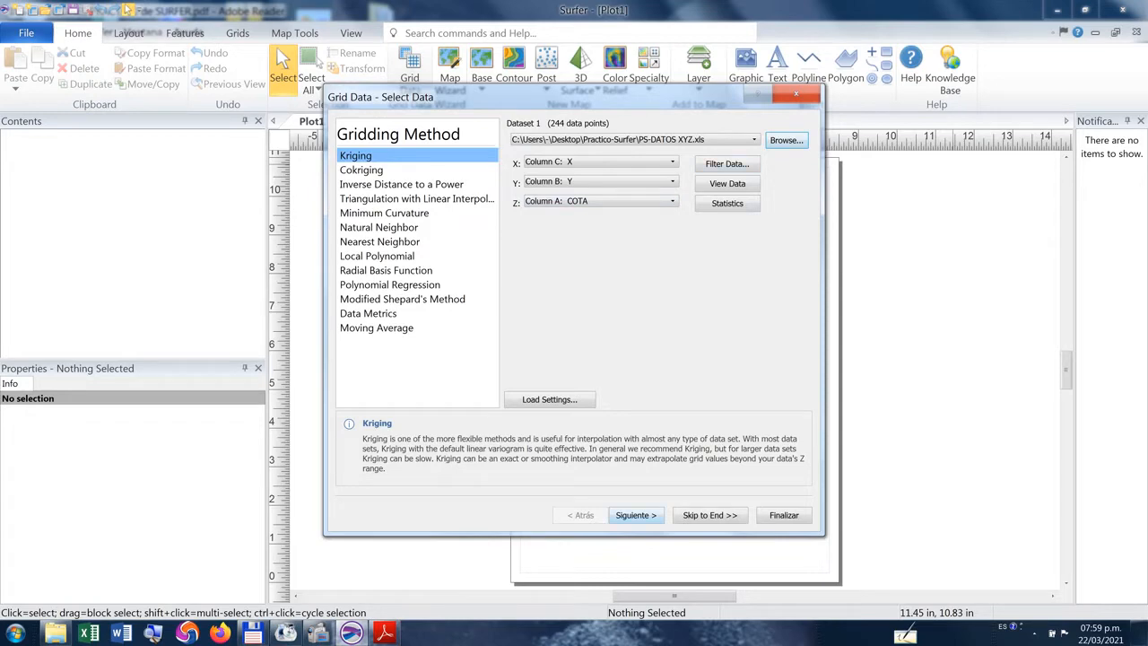
# Keep the variogram settings and set the output grid's limits to 0–850 in X and 0–500 in Y.
pyautogui.click(636, 514)
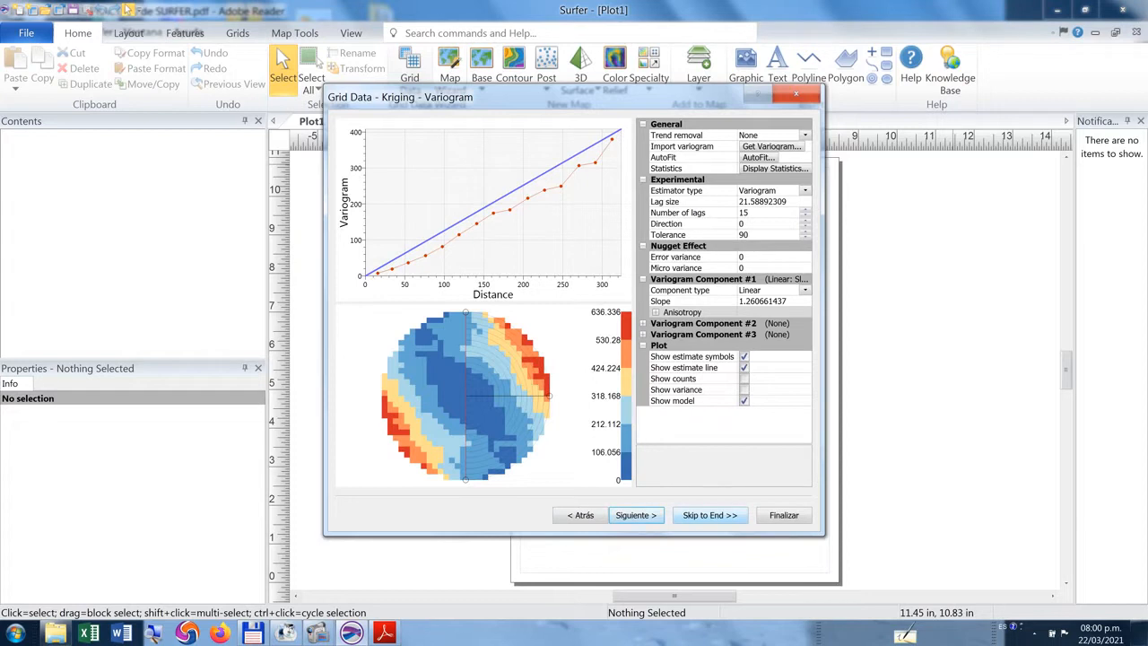
pyautogui.click(709, 515)
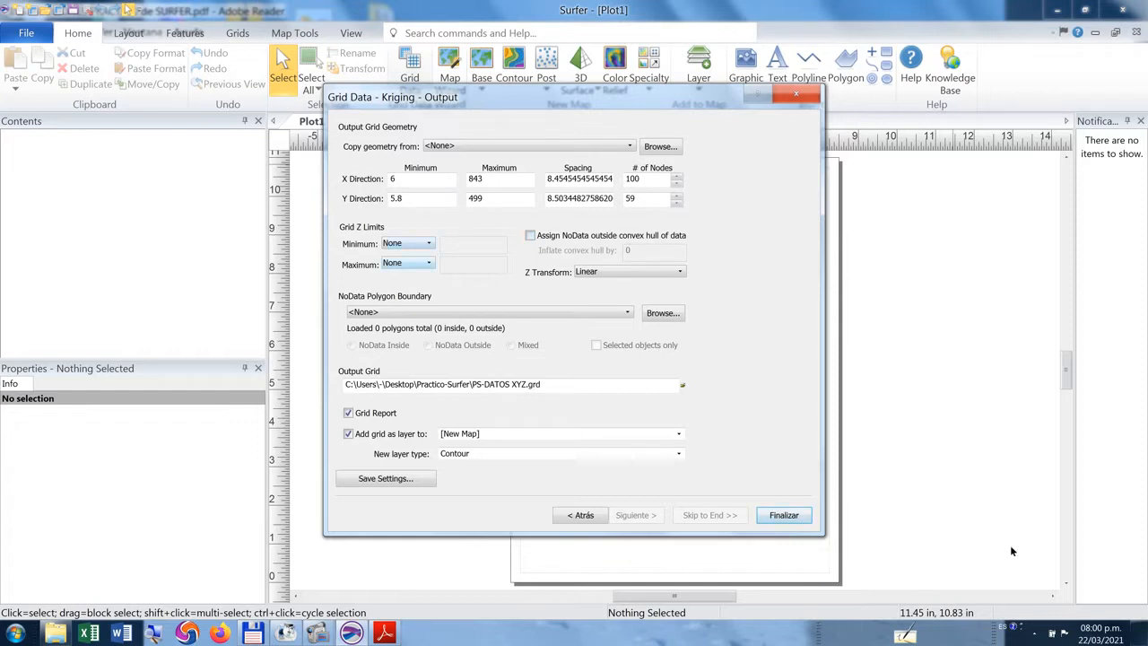
pyautogui.click(961, 443)
pyautogui.write('0')
pyautogui.press('Tab')
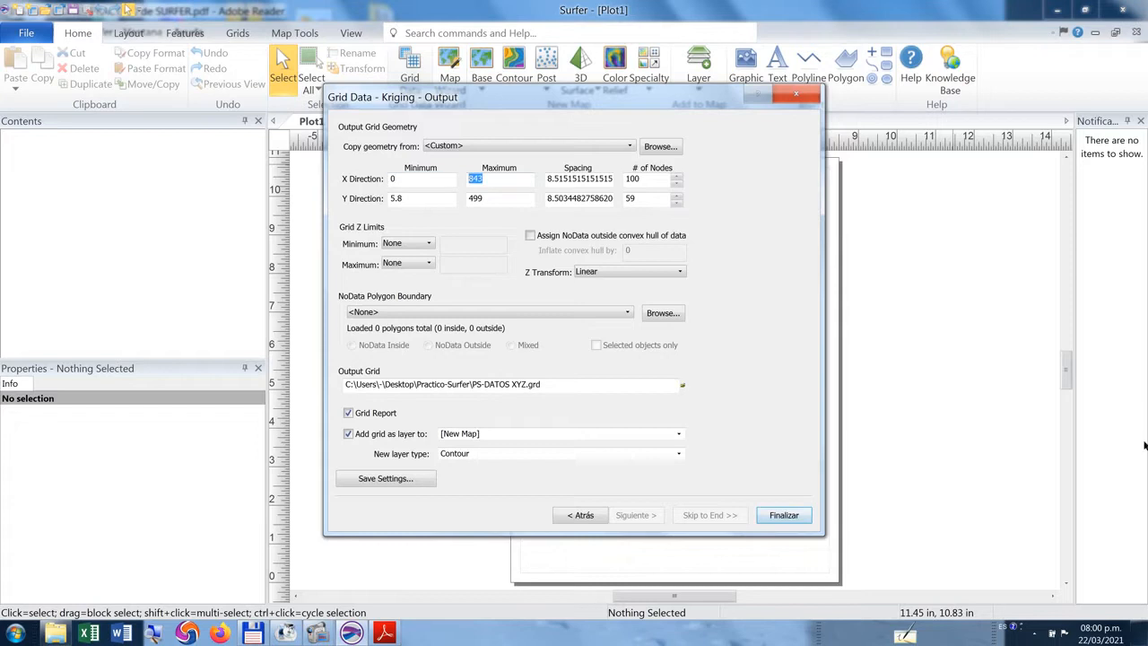
pyautogui.write('850')
pyautogui.press('Tab')
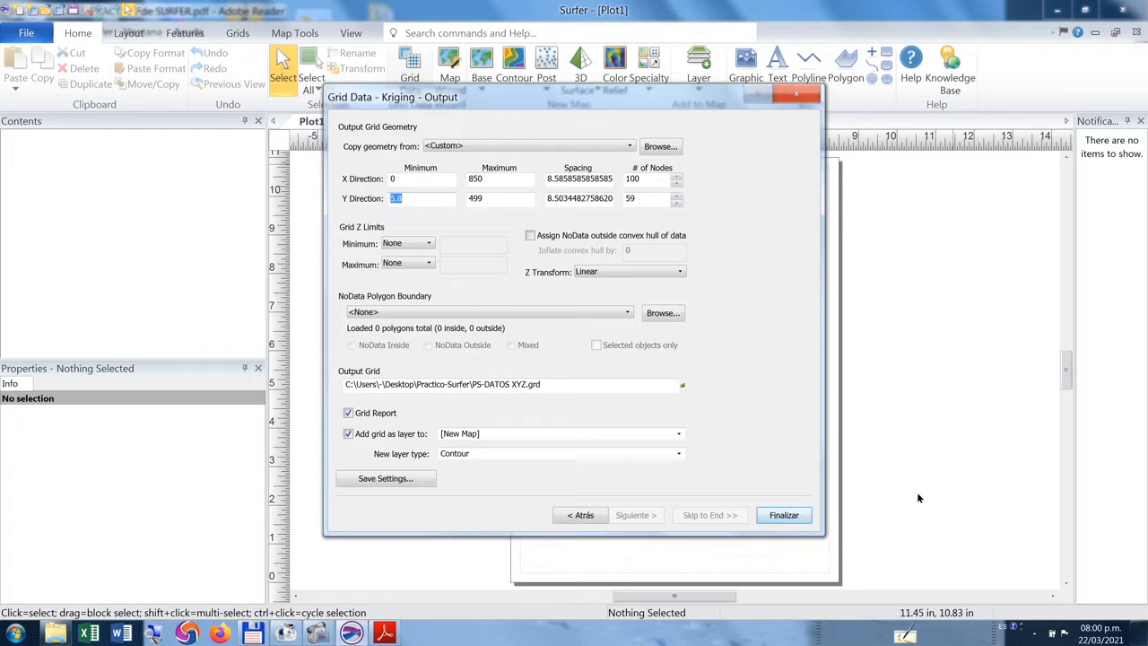
pyautogui.write('0')
pyautogui.press('Tab')
pyautogui.write('500')
# Set the grid spacing to 5 in both the X and Y directions and generate the grid file.
pyautogui.moveTo(548, 180); pyautogui.dragTo(615, 180)
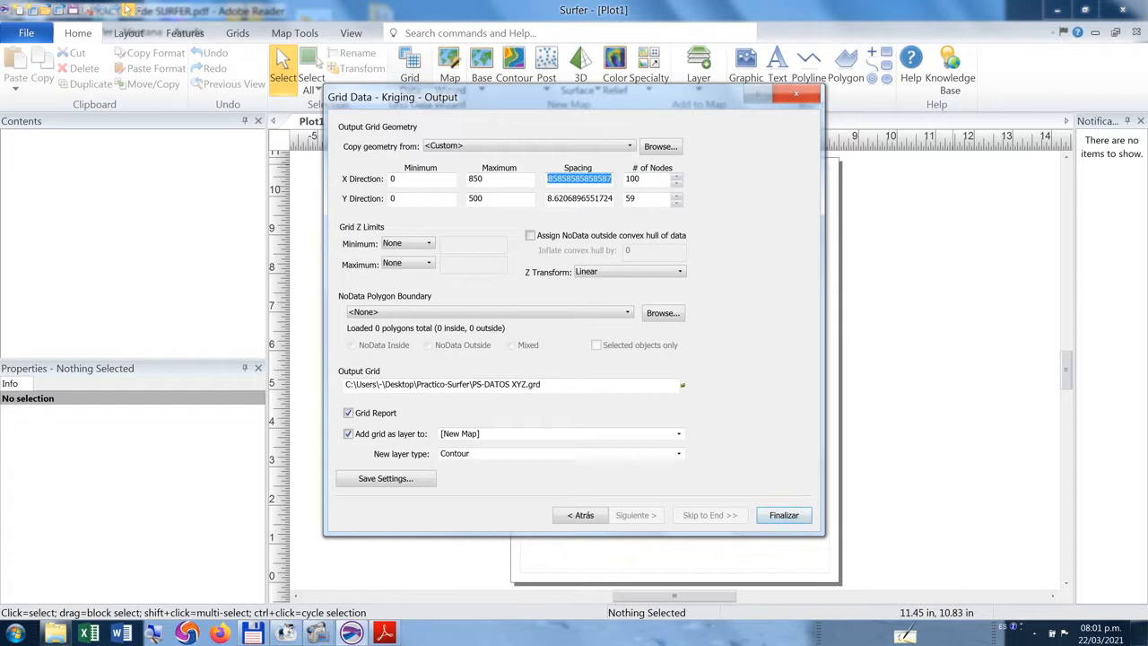
pyautogui.write('5')
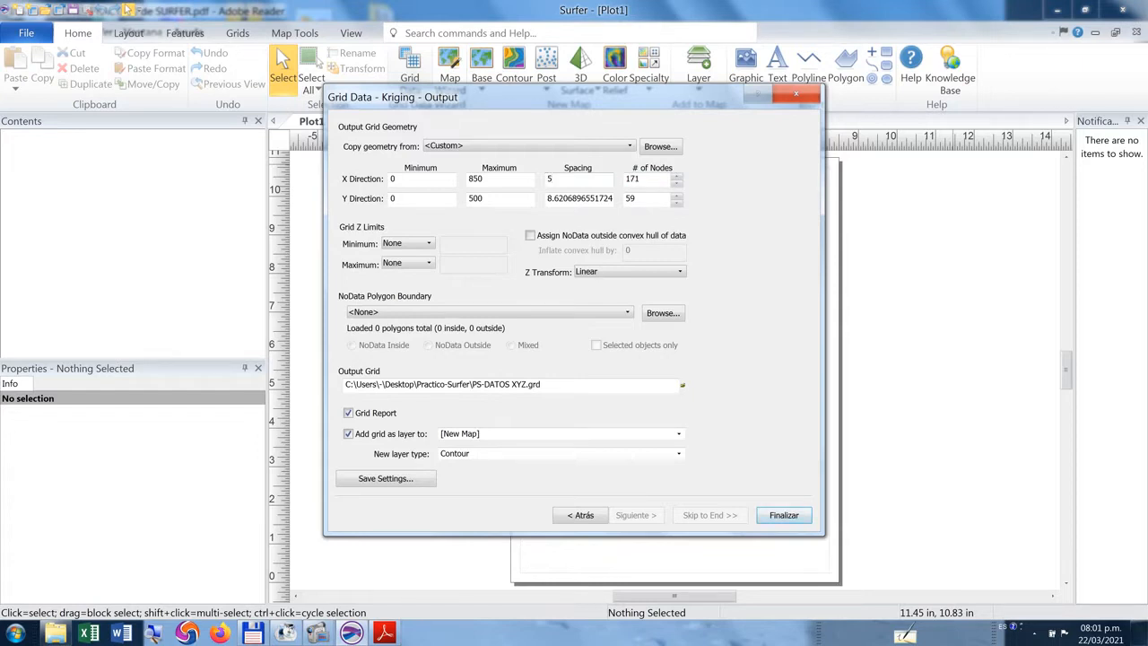
pyautogui.moveTo(549, 198); pyautogui.dragTo(614, 198)
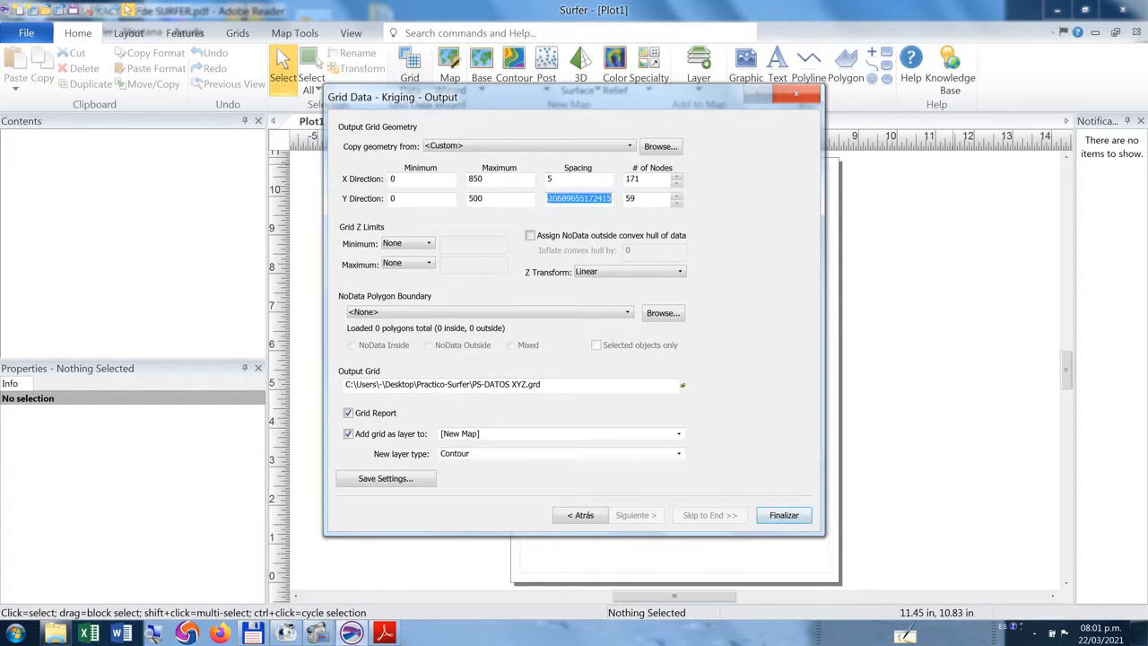
pyautogui.write('5')
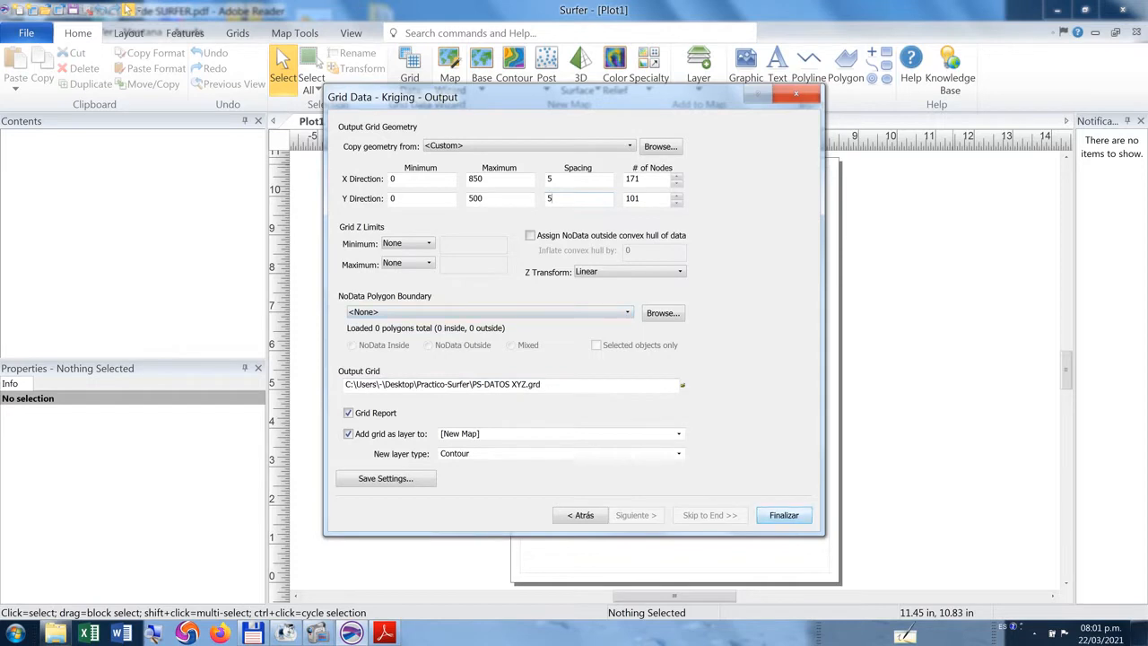
pyautogui.press('Return')
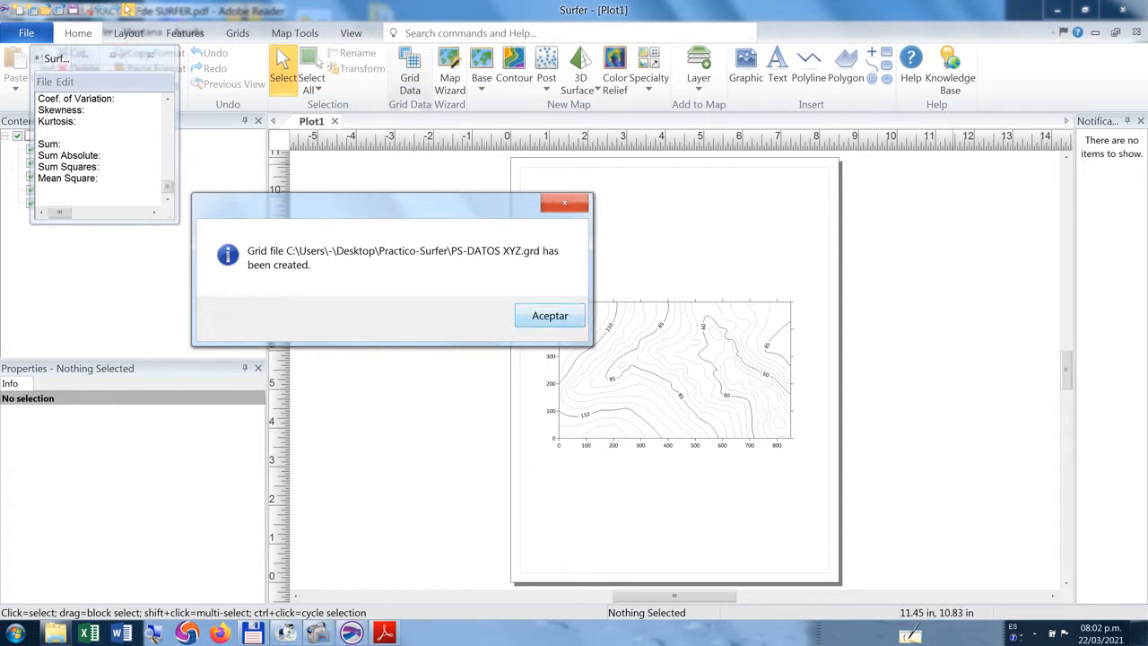
pyautogui.click(550, 316)
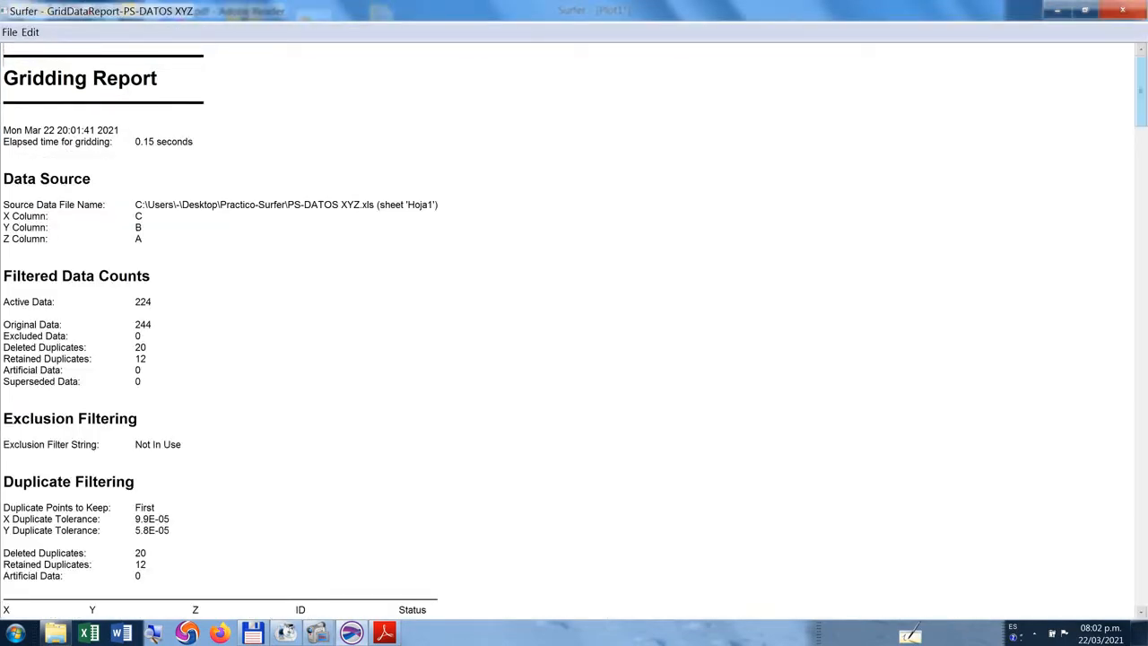
# Review the gridding report from start to end and close it without saving.
pyautogui.scroll(-20, 574, 323)
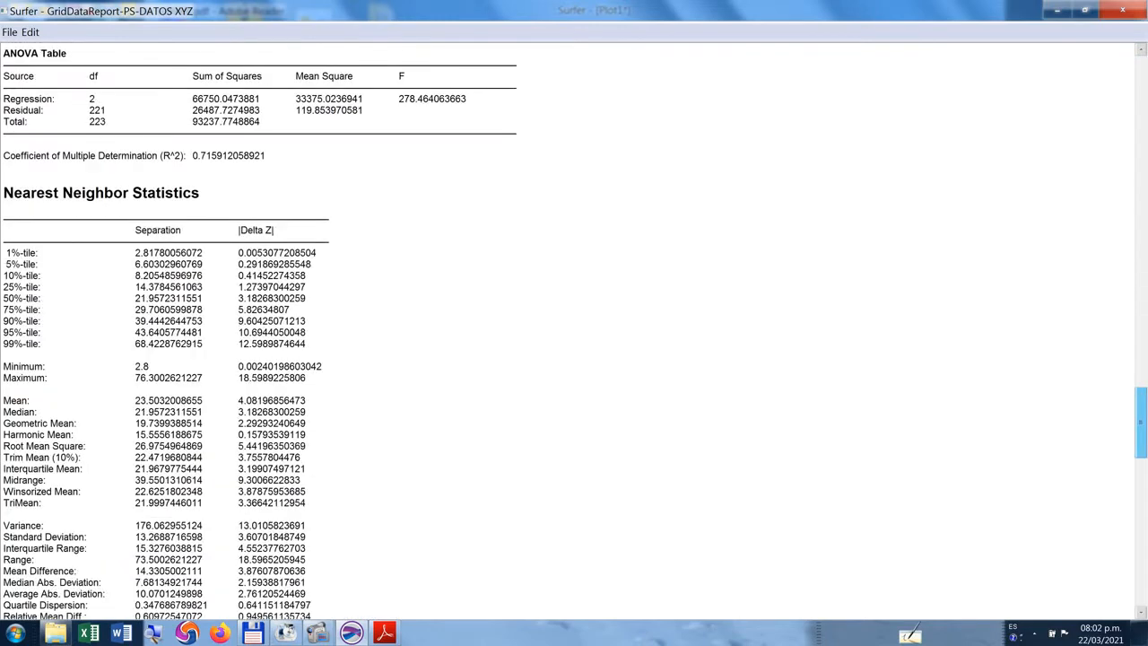
pyautogui.scroll(-15, 574, 323)
pyautogui.scroll(-13, 574, 323)
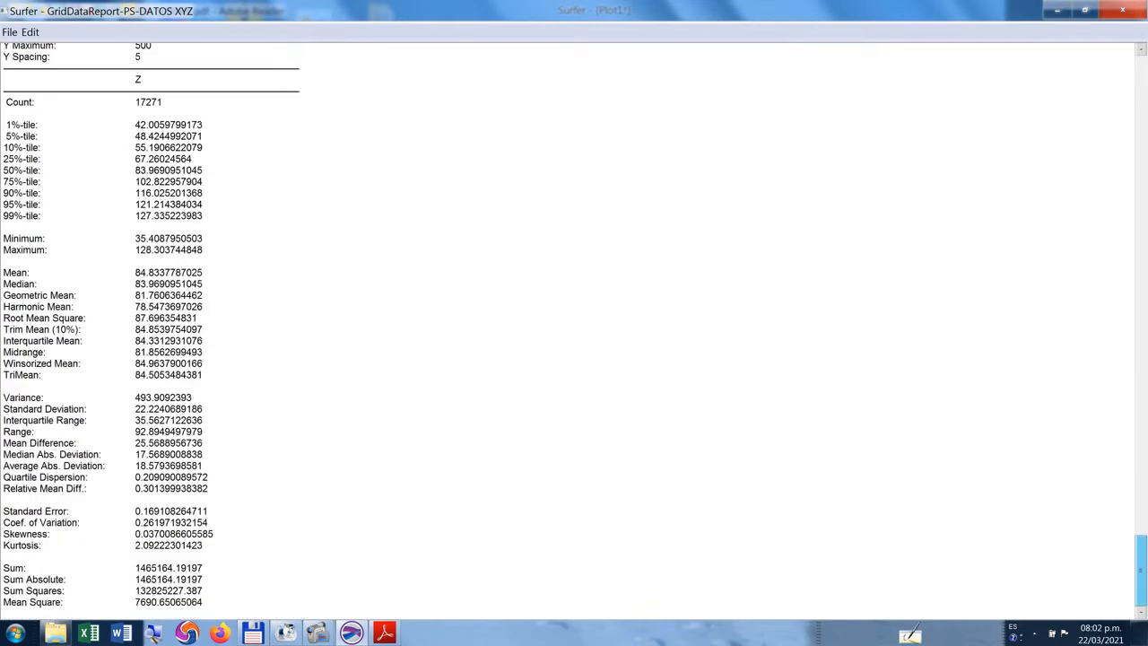
pyautogui.scroll(20, 574, 323)
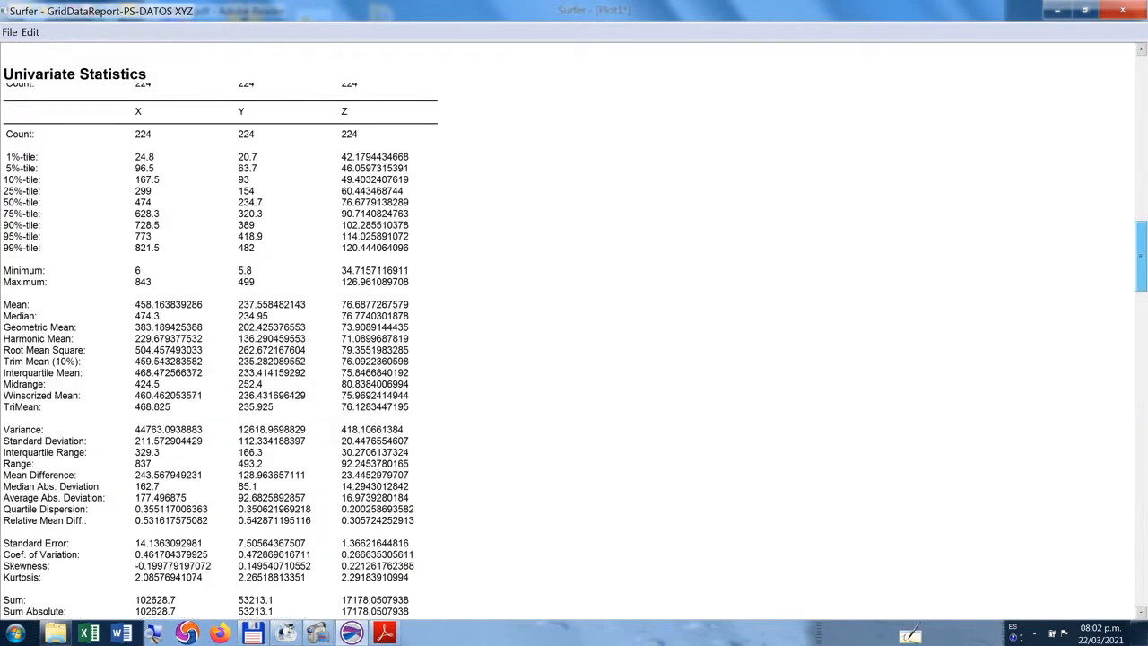
pyautogui.scroll(20, 574, 323)
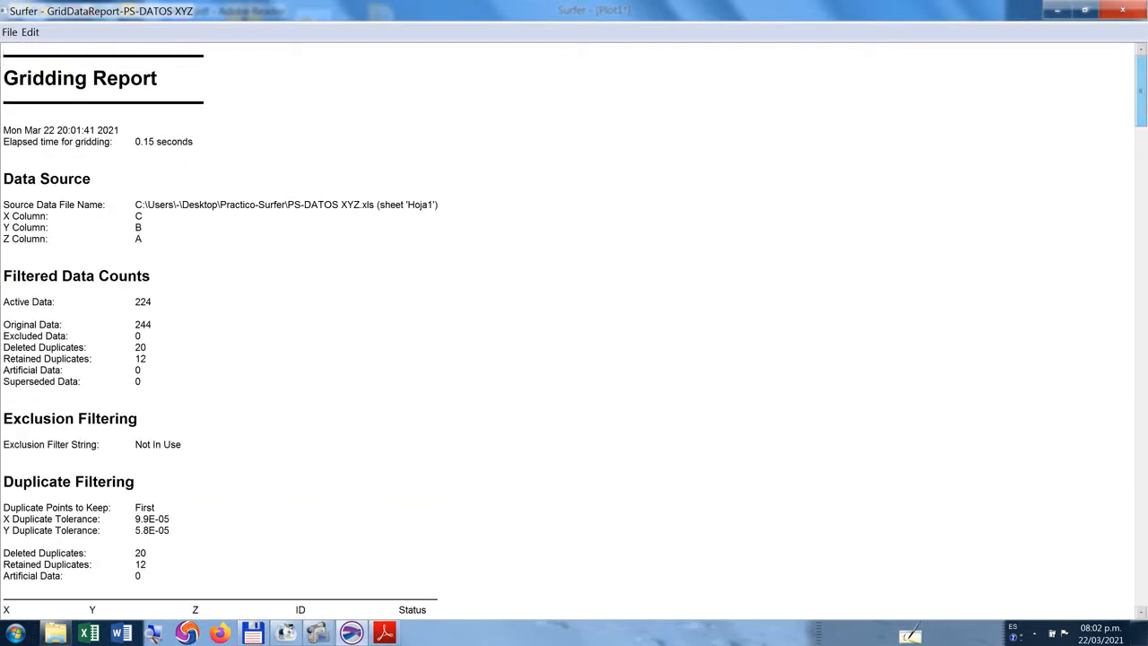
pyautogui.click(1122, 10)
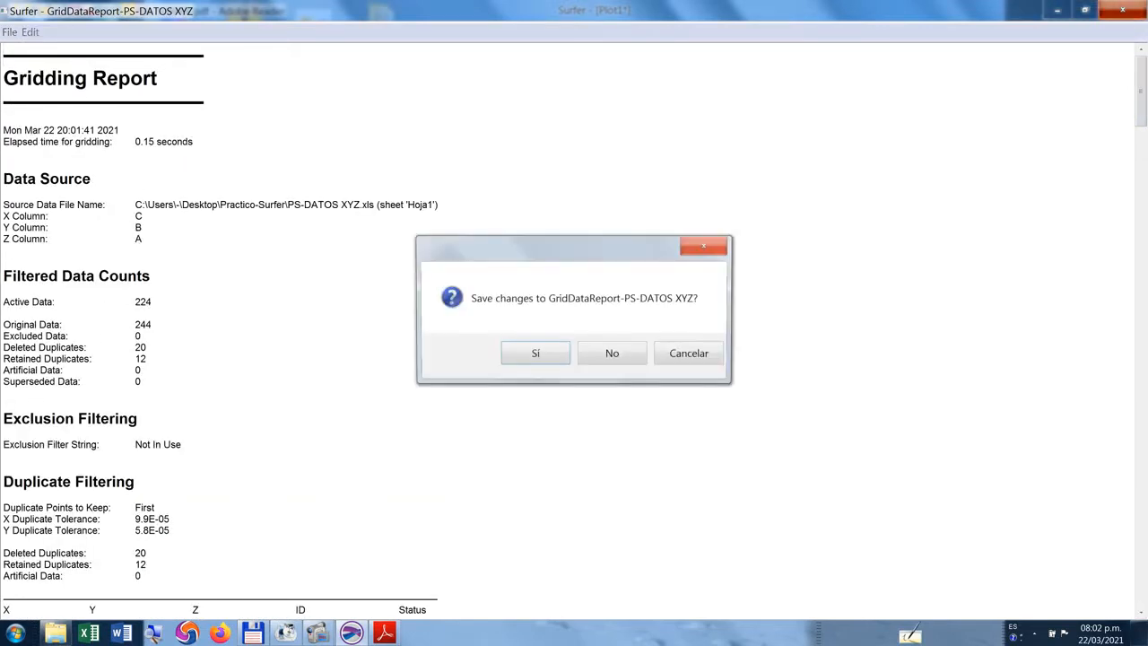
pyautogui.click(613, 355)
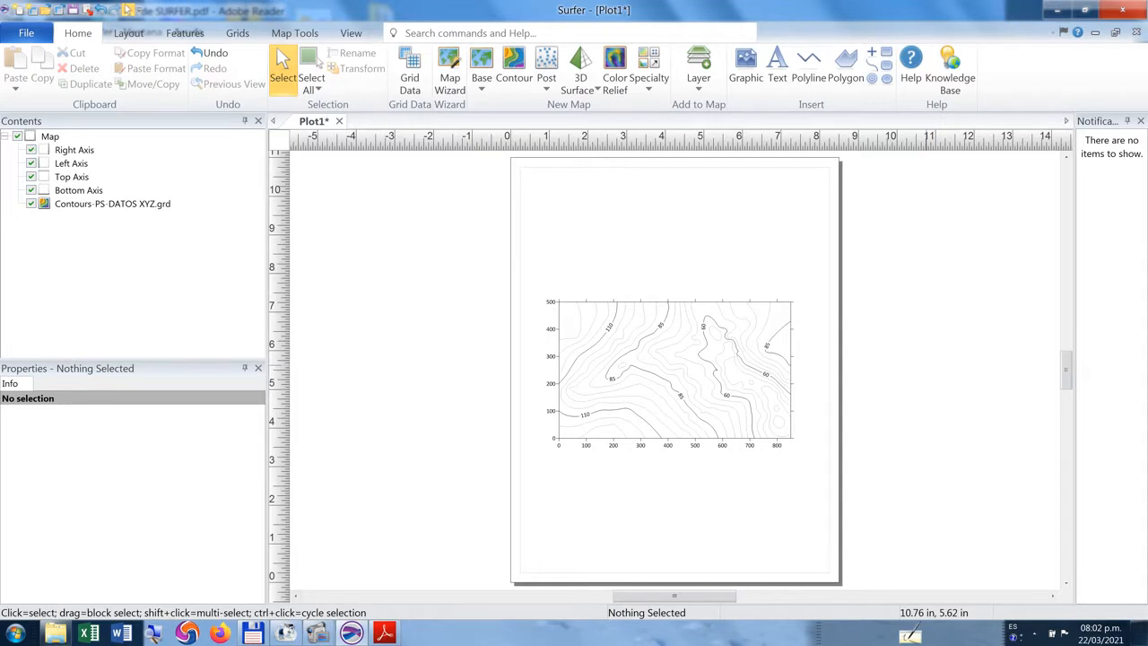
# Delete the contour map generated from the grid so the plot page is empty.
pyautogui.click(660, 354)
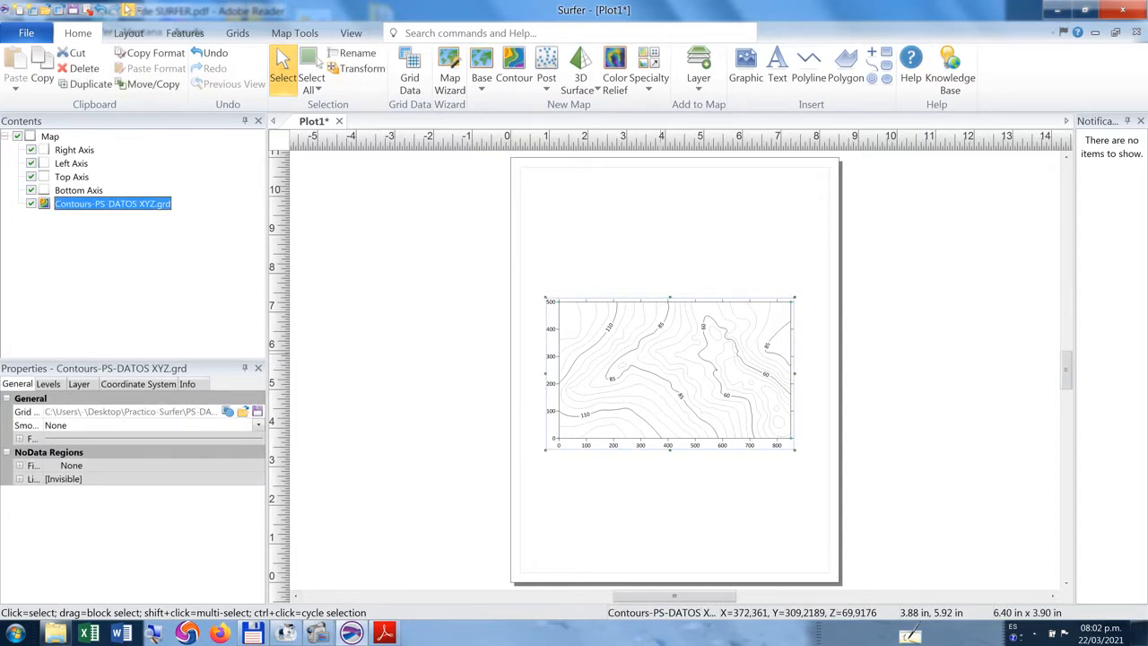
pyautogui.press('Delete')
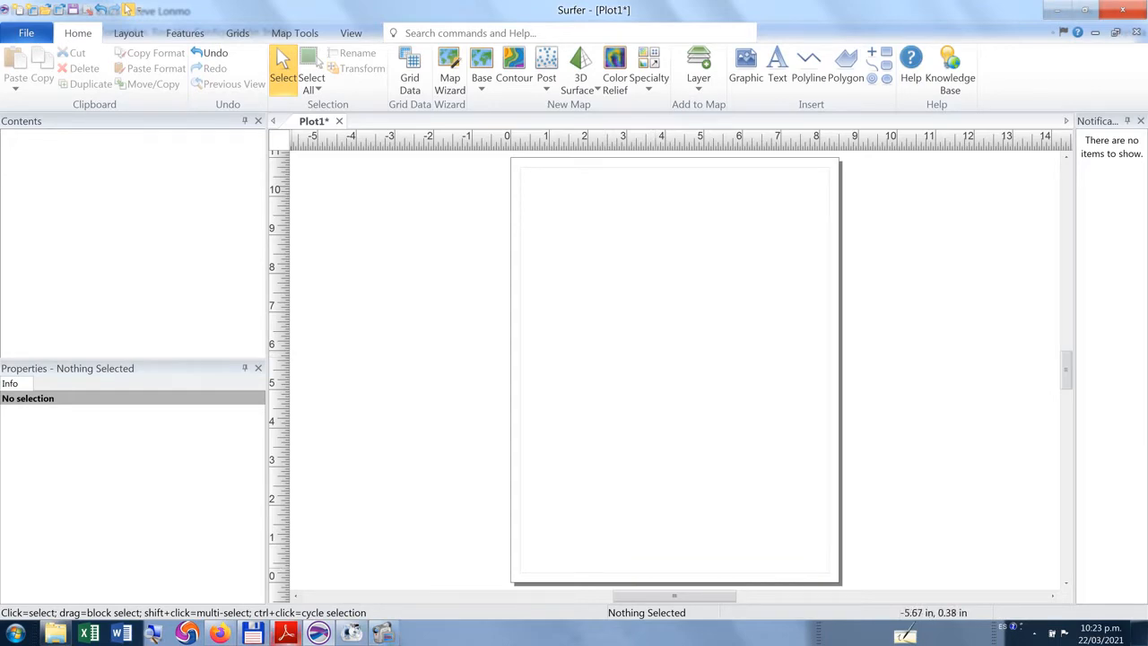
# Switch to Adobe Reader and read the contour map exercise instructions in INSTRUCCIONES PRACTICO de SURFER.pdf.
pyautogui.hotkey('alt', 'Tab')
pyautogui.scroll(4, 575, 341)
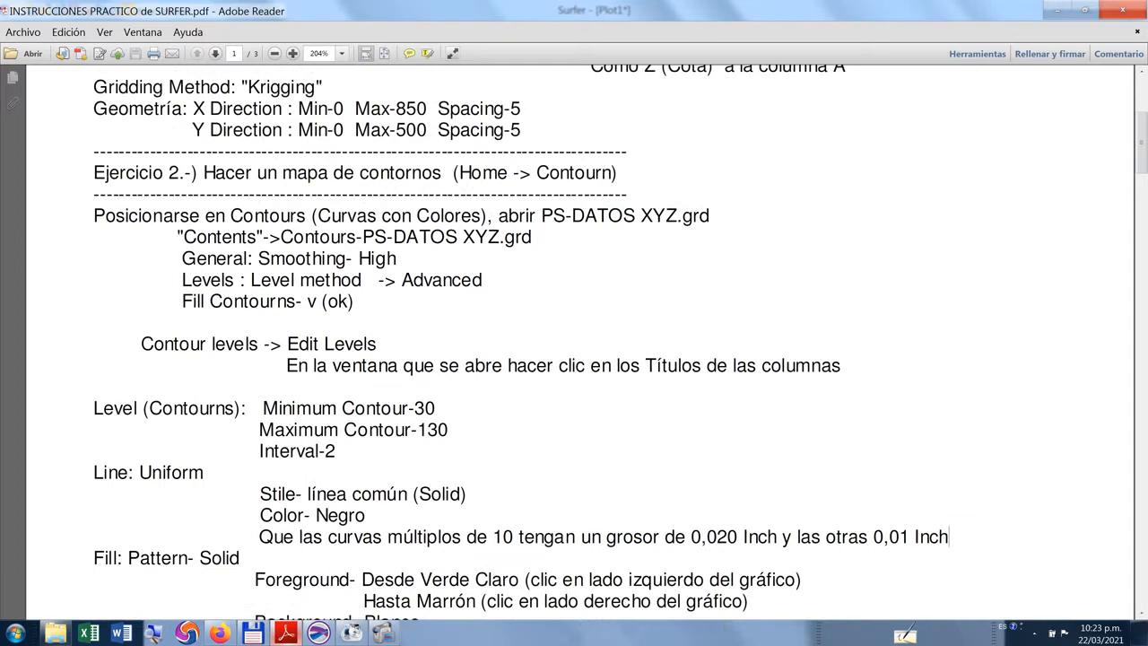
pyautogui.scroll(-1, 574, 340)
pyautogui.scroll(-1, 574, 341)
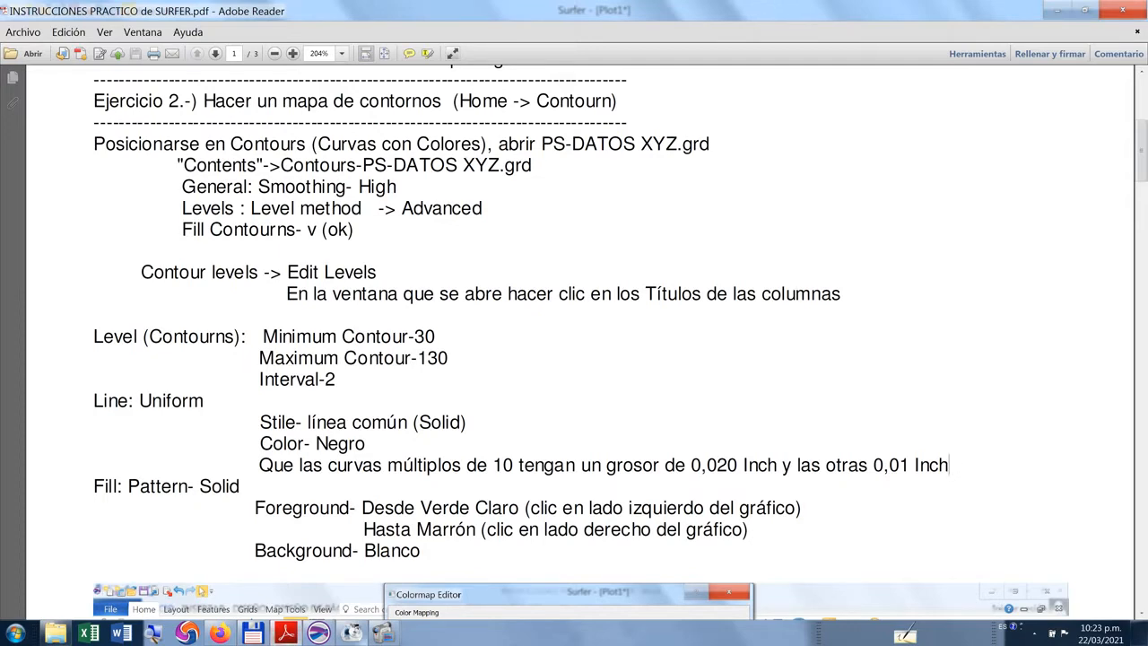
# Switch back to Surfer and create a new contour map from the PS-DATOS XYZ grid file.
pyautogui.click(318, 633)
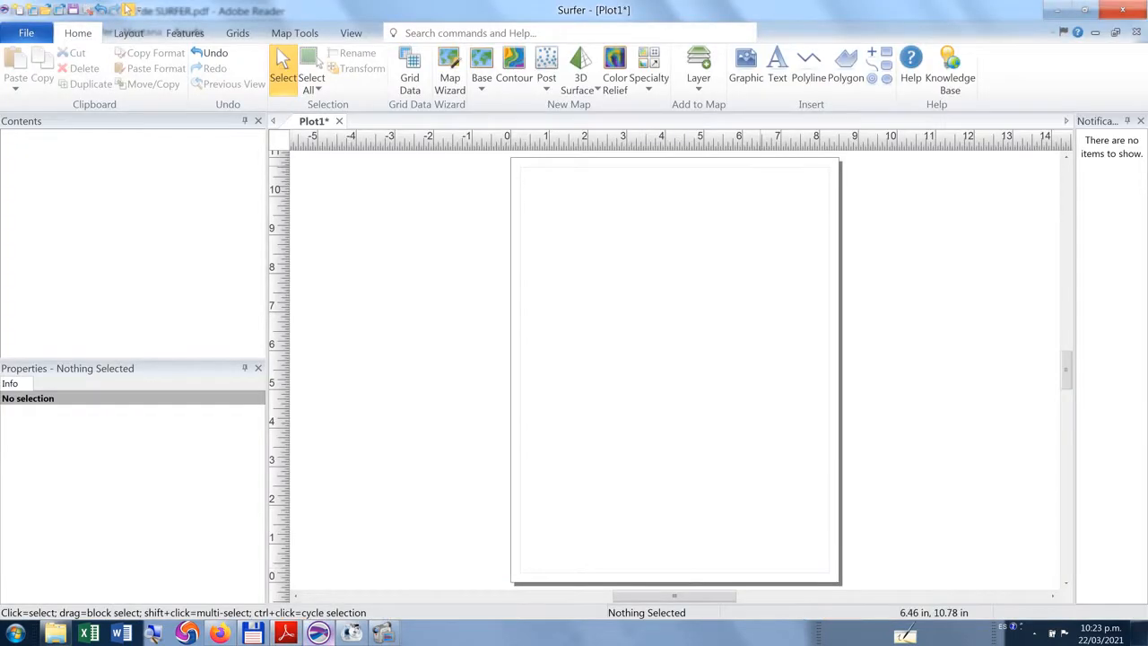
pyautogui.click(513, 65)
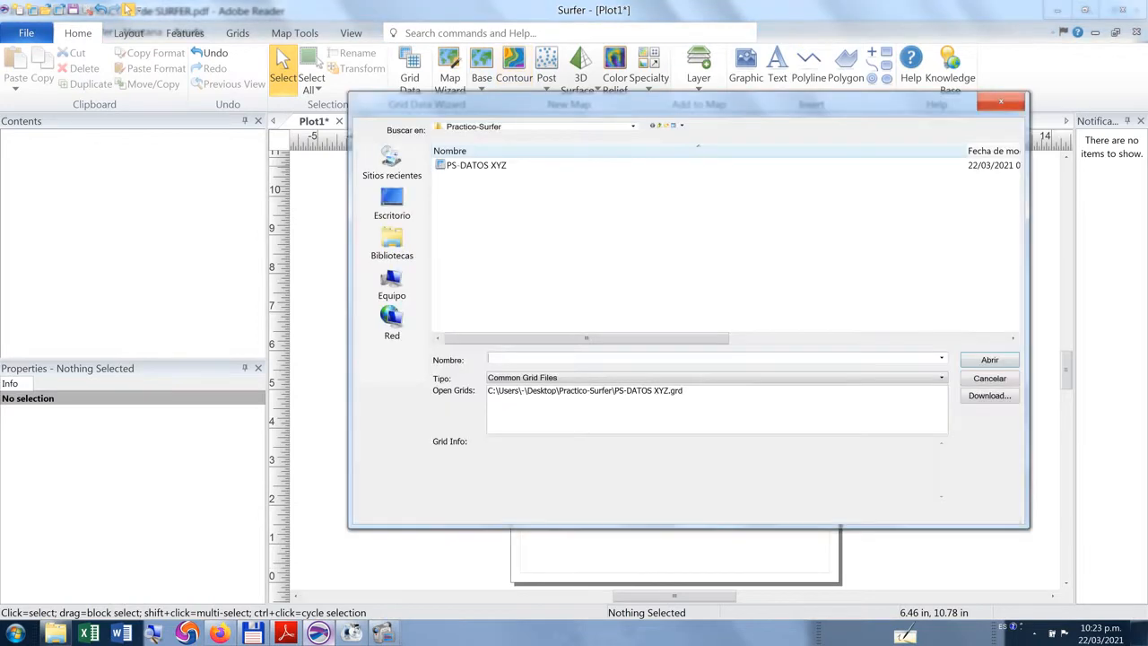
pyautogui.click(476, 165)
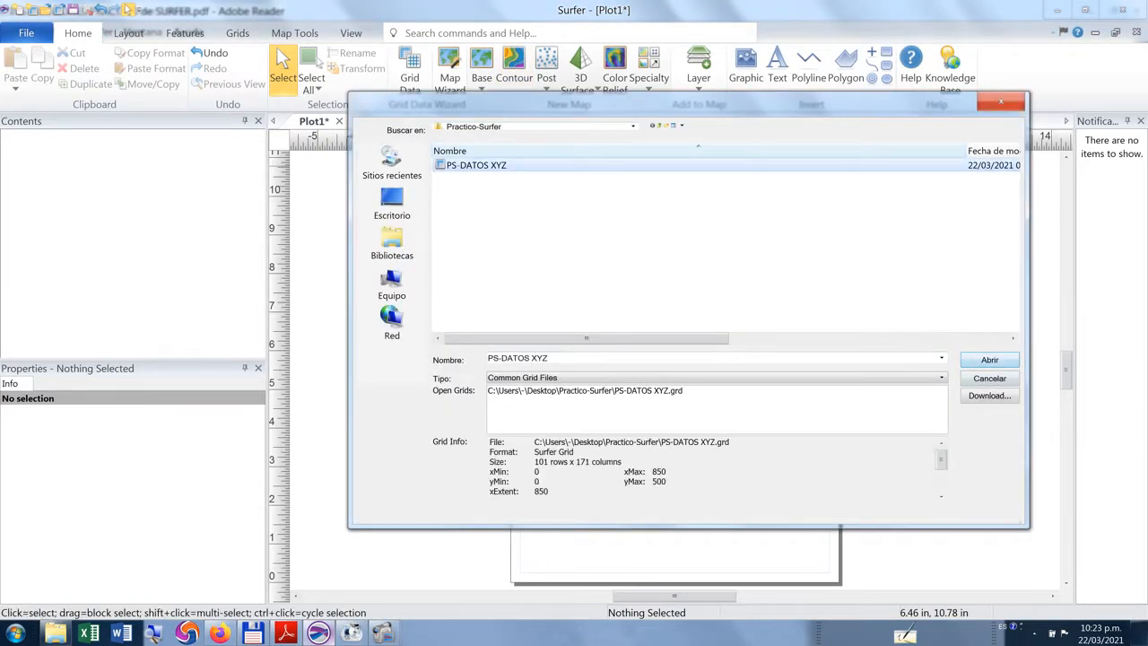
pyautogui.press('Return')
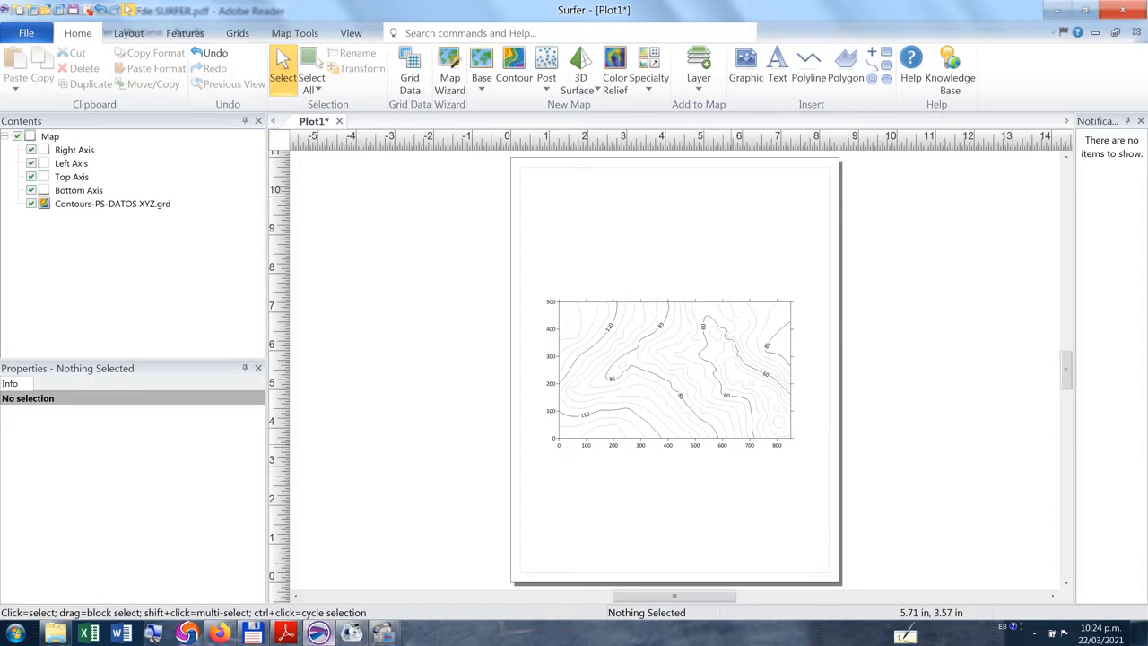
# Set the smoothing of the Contours-PS-DATOS XYZ.grd layer to High.
pyautogui.click(594, 368)
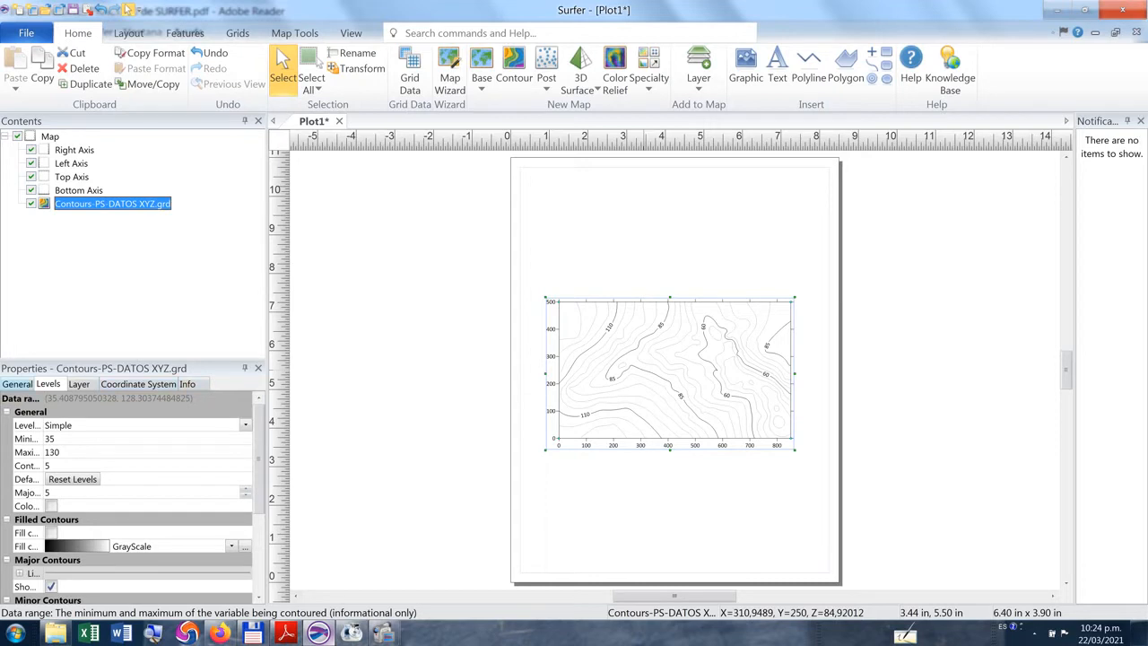
pyautogui.click(18, 384)
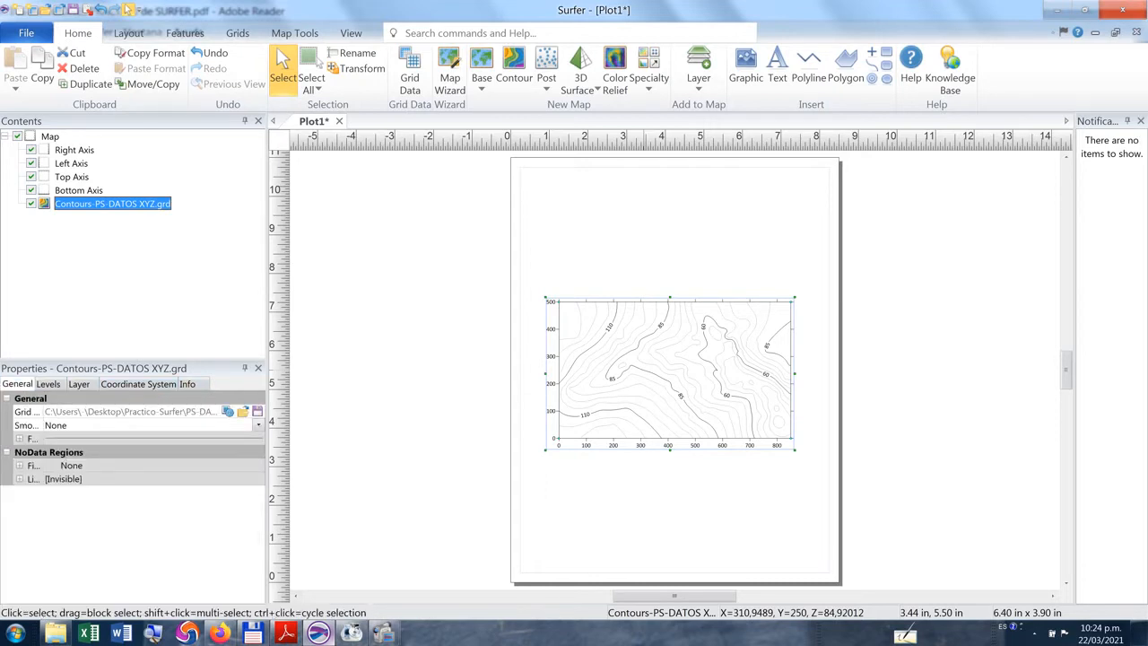
pyautogui.click(259, 426)
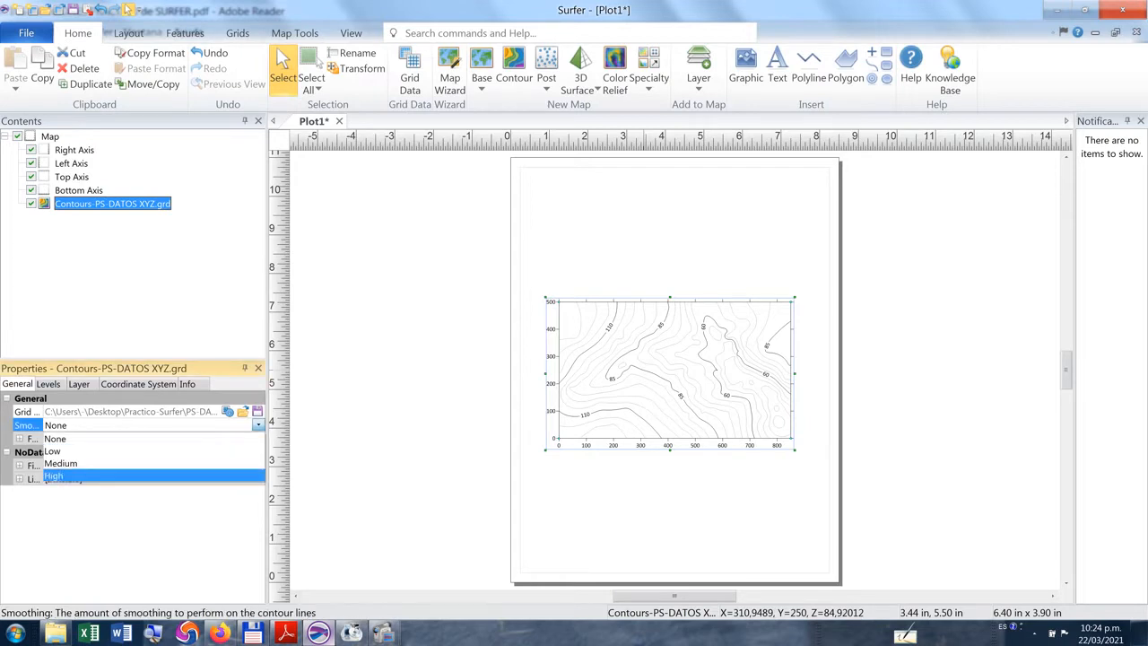
pyautogui.click(53, 476)
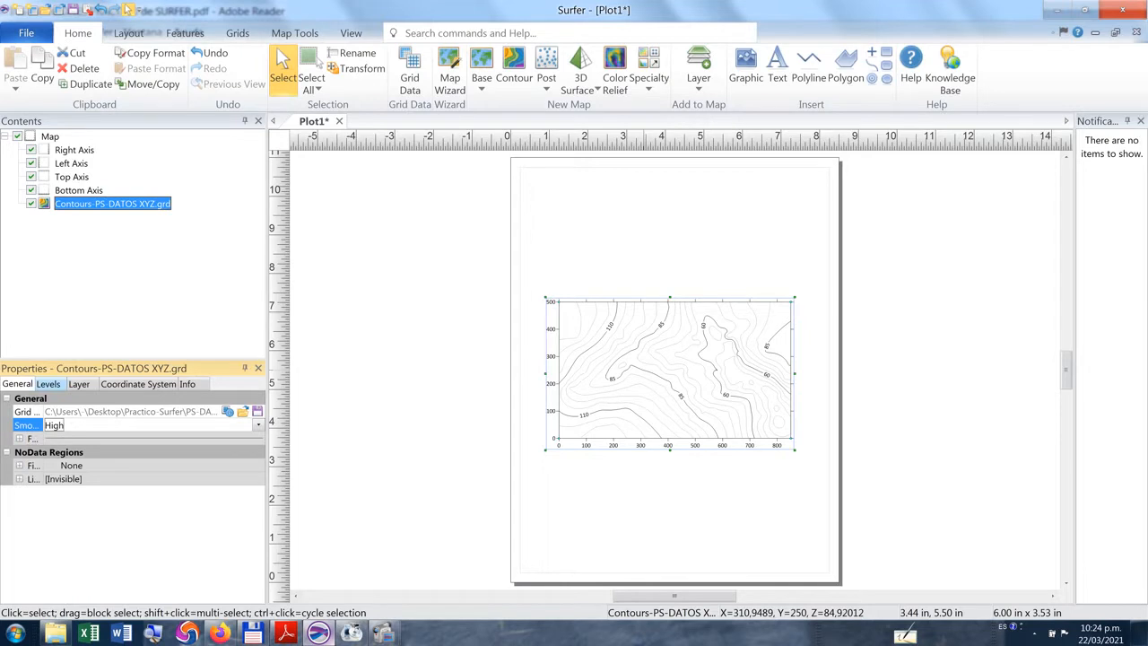
# Set the contour layer's level method to Advanced and enable filled contours.
pyautogui.click(47, 384)
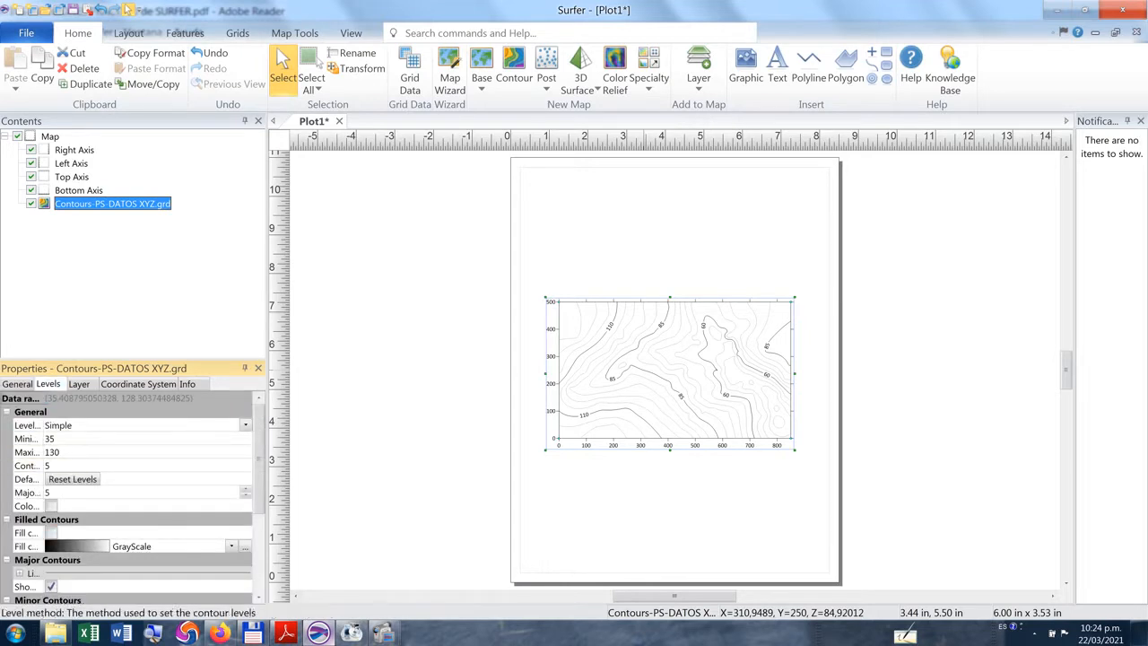
pyautogui.click(245, 425)
pyautogui.click(62, 476)
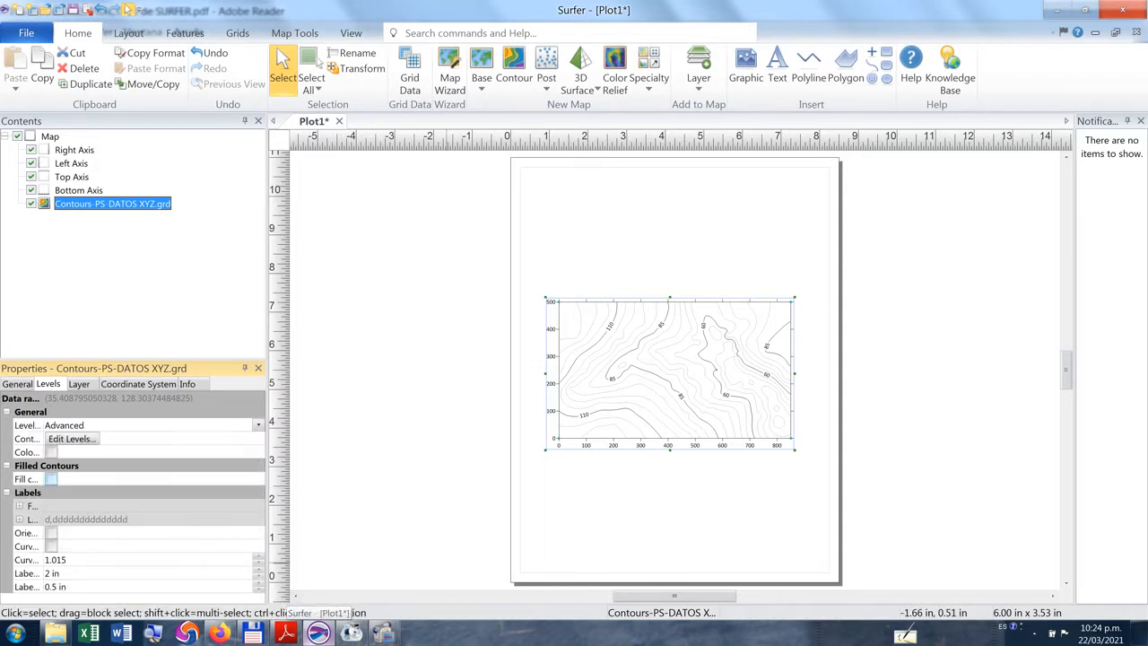
pyautogui.click(51, 479)
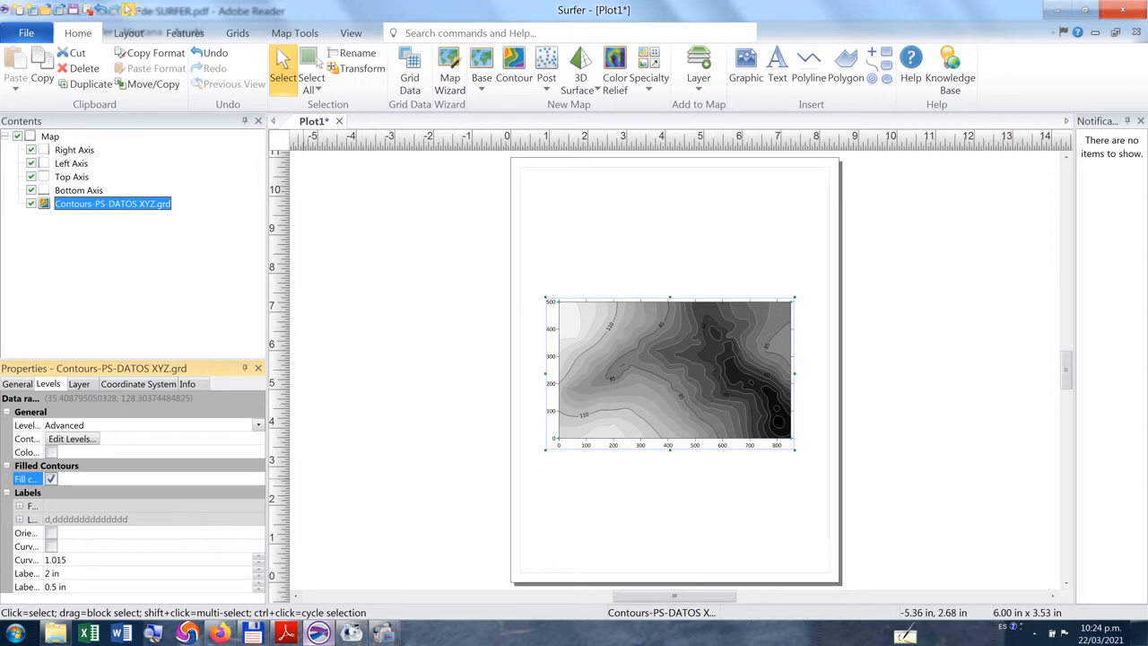
pyautogui.click(51, 452)
# Edit the contour levels to a minimum of 30 and an interval of 2, keeping the maximum at 130, and apply them.
pyautogui.click(72, 438)
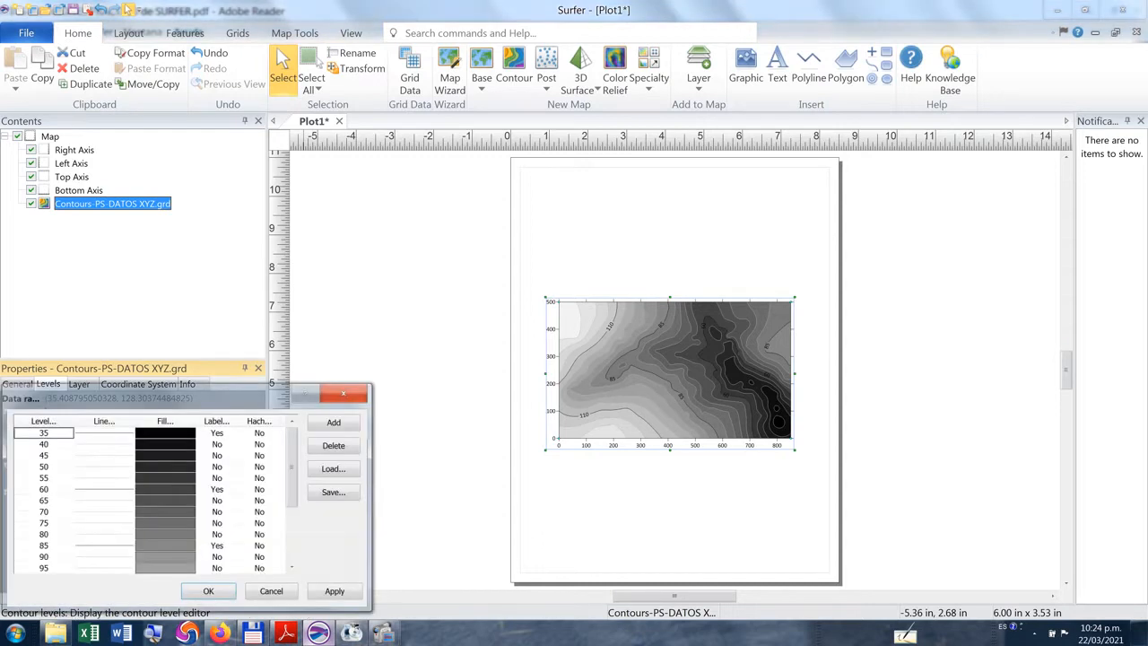
pyautogui.moveTo(179, 392); pyautogui.dragTo(363, 147)
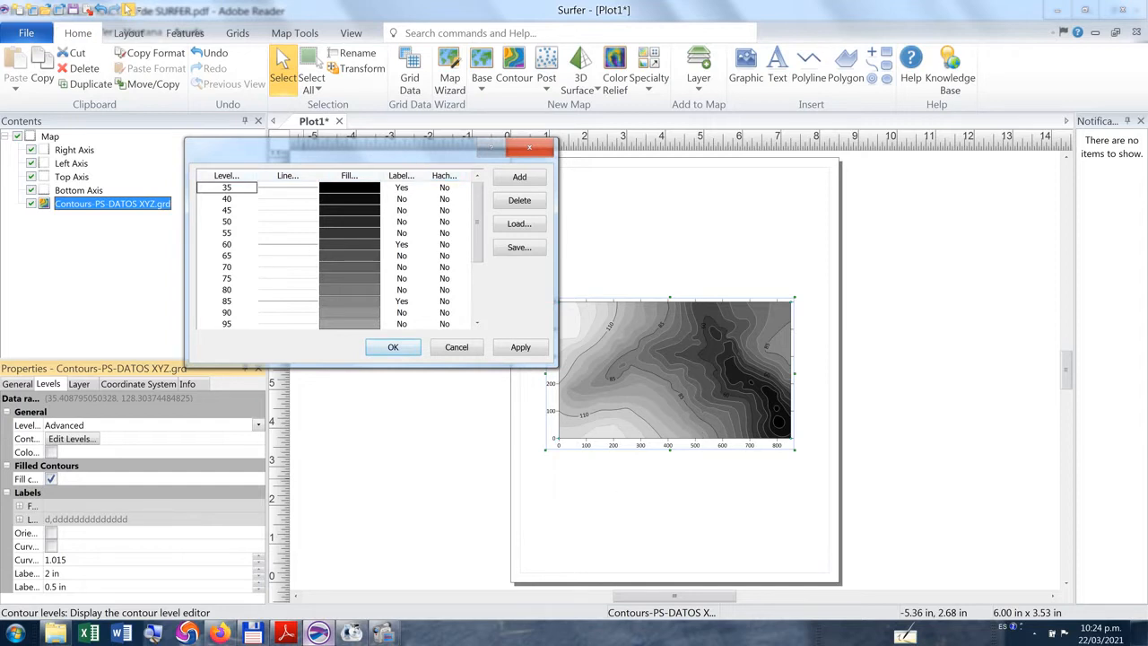
pyautogui.click(552, 440)
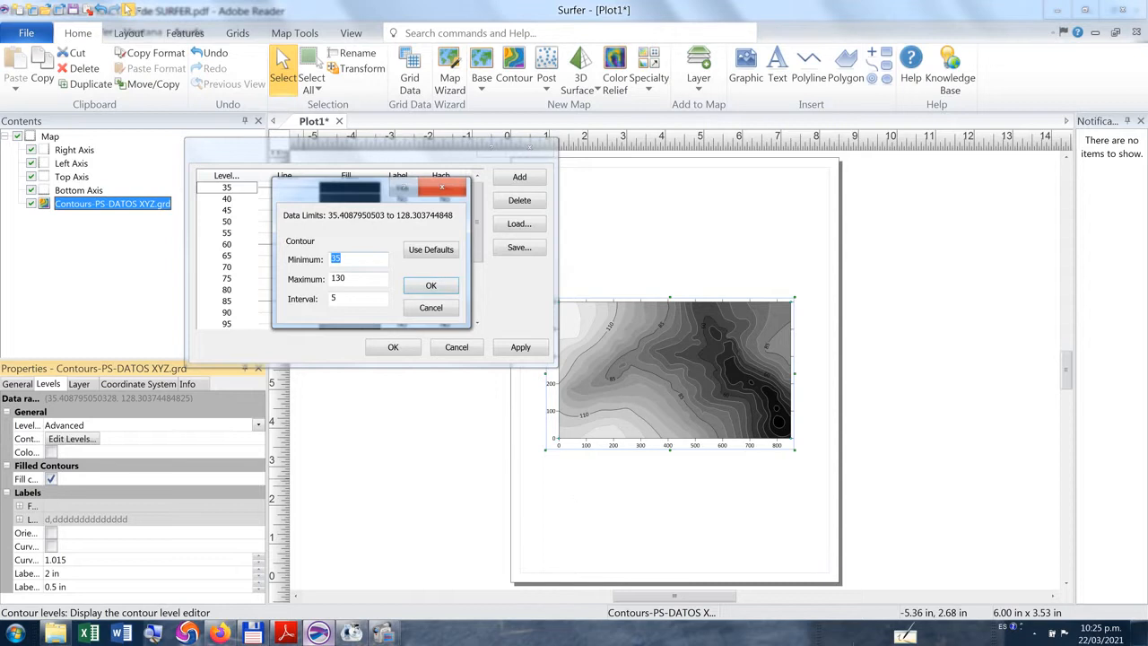
pyautogui.write('30')
pyautogui.press('Tab')
pyautogui.press('Tab')
pyautogui.write('2')
pyautogui.press('Return')
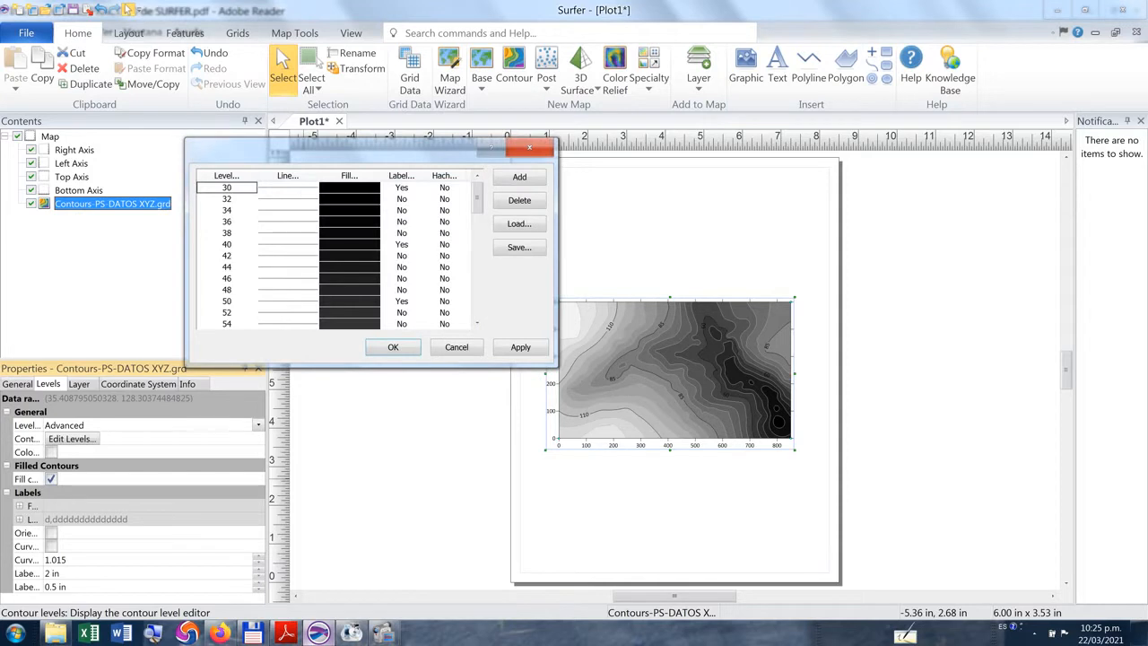
pyautogui.click(520, 347)
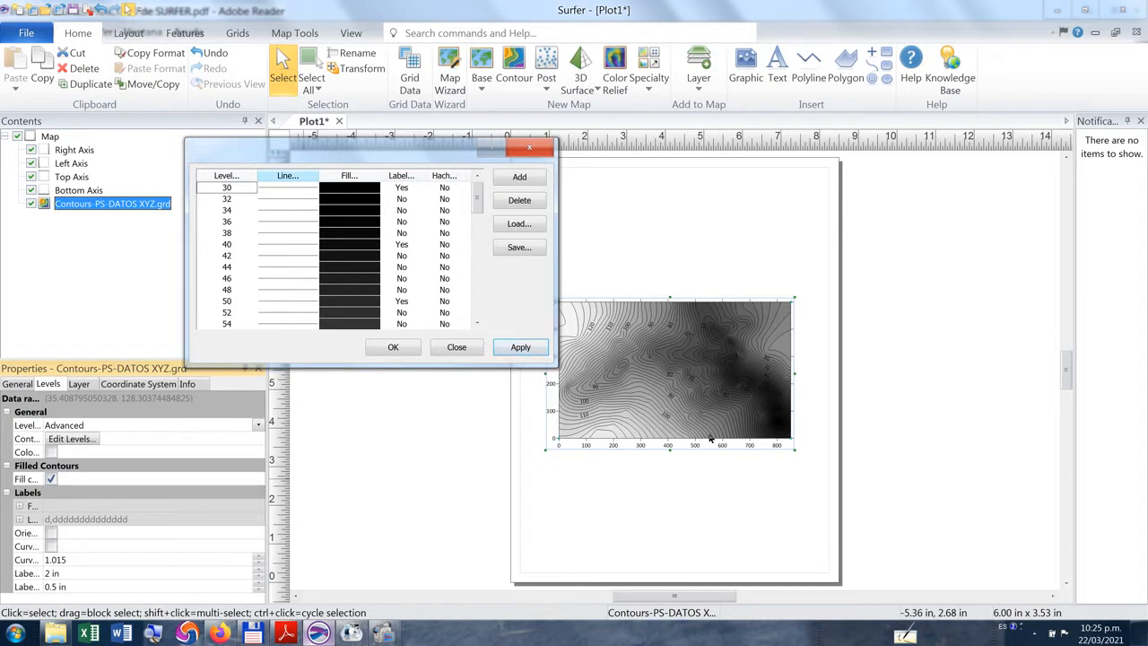
# Set a uniform line width of 0.01 in for all contour levels.
pyautogui.click(288, 176)
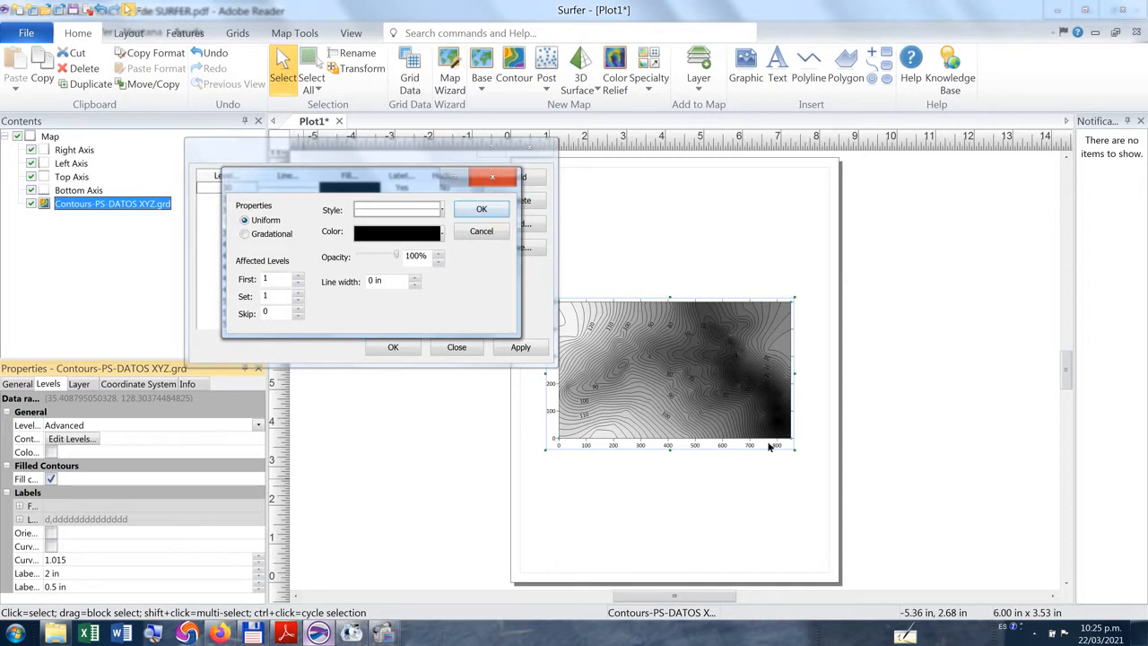
pyautogui.moveTo(345, 177); pyautogui.dragTo(525, 152)
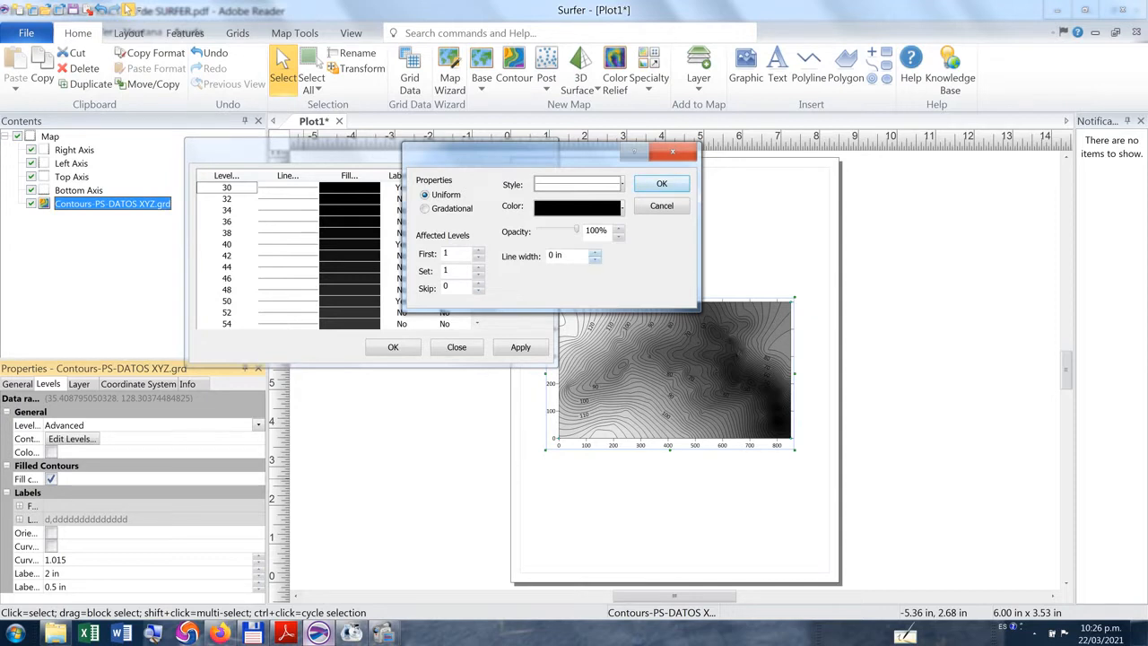
pyautogui.click(595, 252)
pyautogui.click(661, 183)
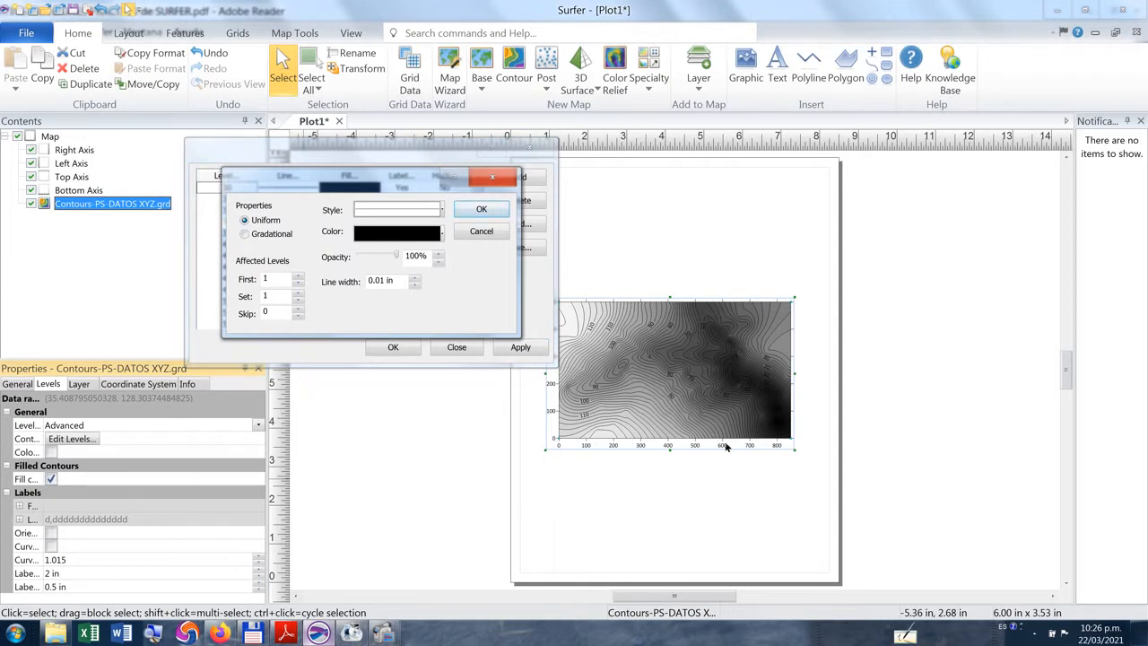
# Set a 0.02 in line width for every fifth contour level, the multiples of 10, and apply it to the map.
pyautogui.moveTo(359, 176); pyautogui.dragTo(625, 141)
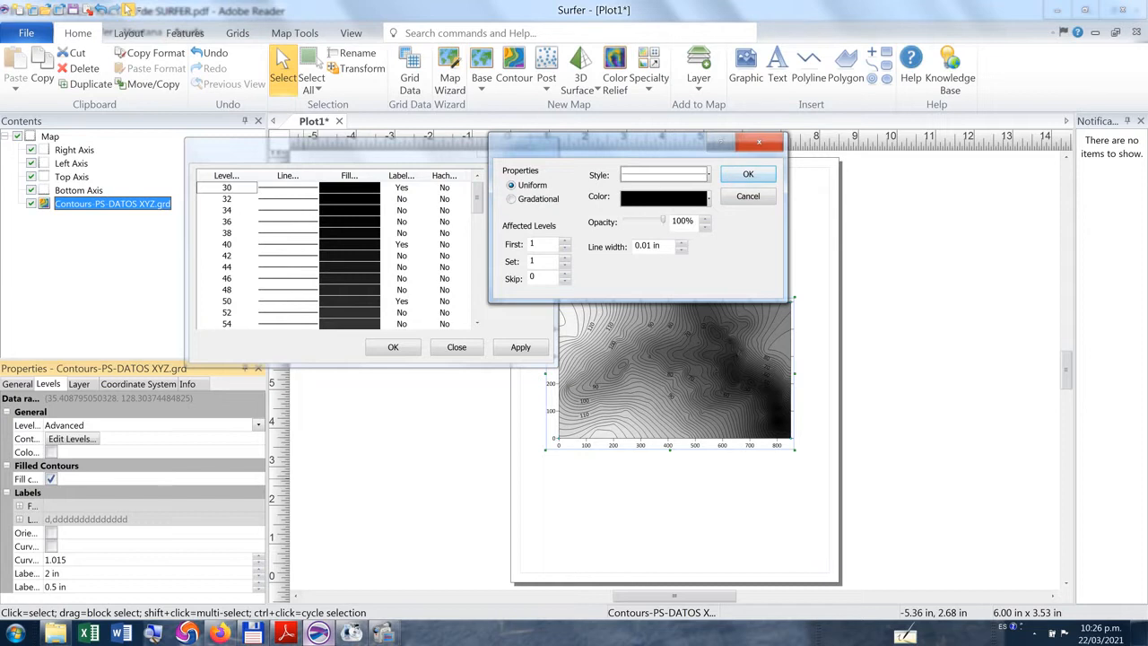
pyautogui.click(565, 275)
pyautogui.click(564, 274)
pyautogui.click(564, 274)
pyautogui.click(681, 243)
pyautogui.press('Return')
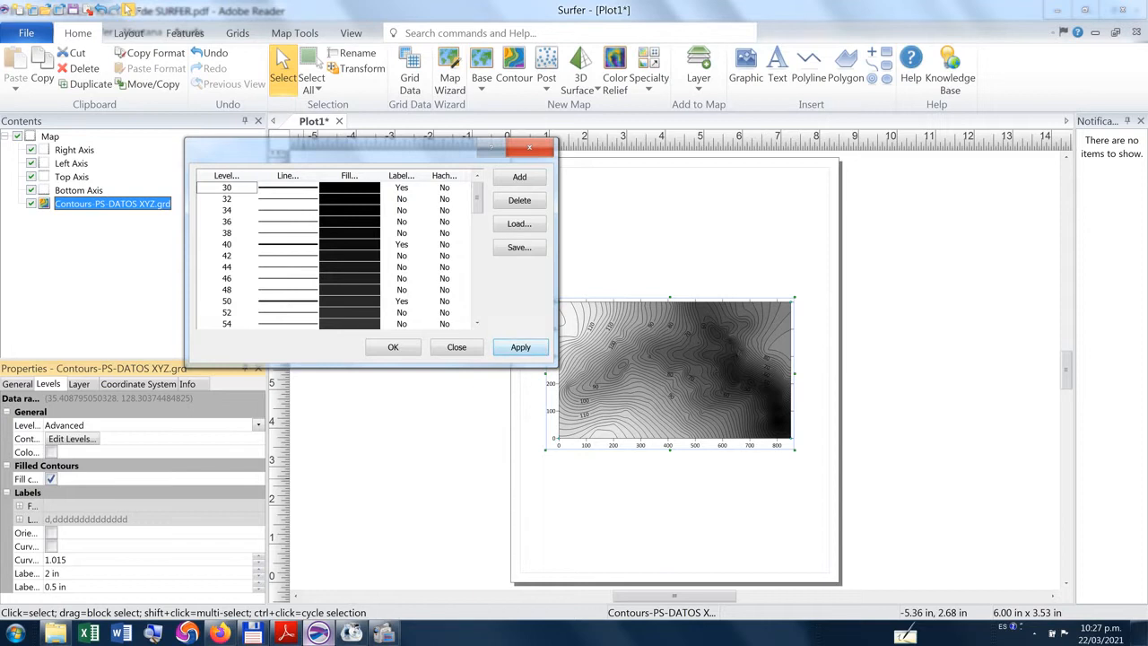
pyautogui.click(520, 347)
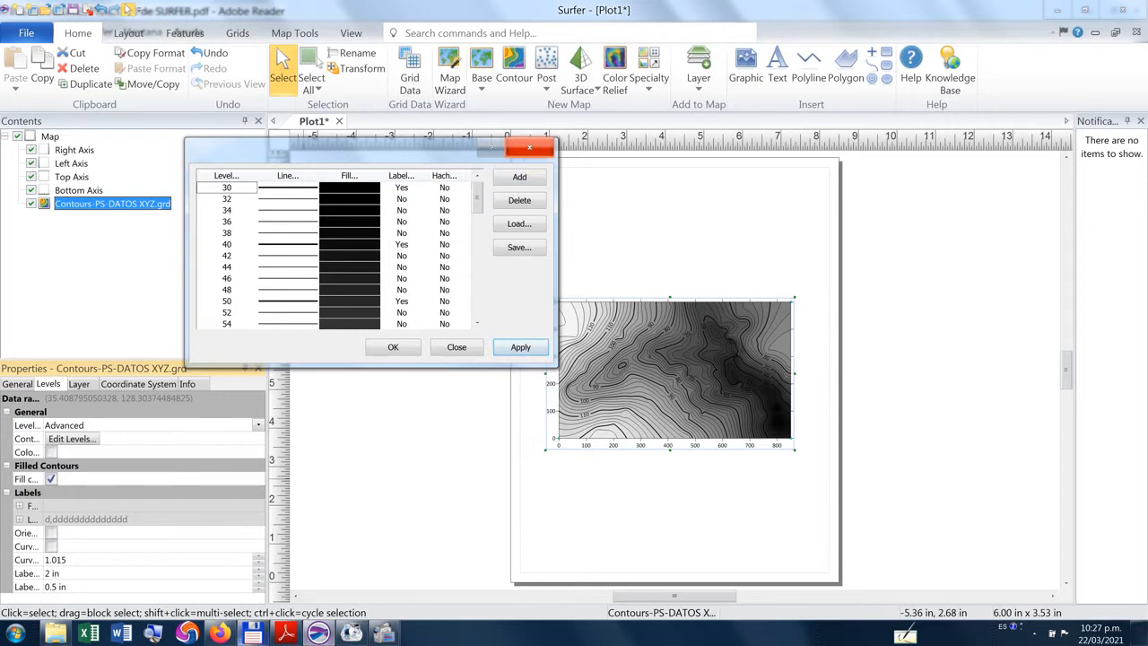
# Switch to the PDF instructions and read the contour fill settings and the Colormap Editor example.
pyautogui.click(286, 633)
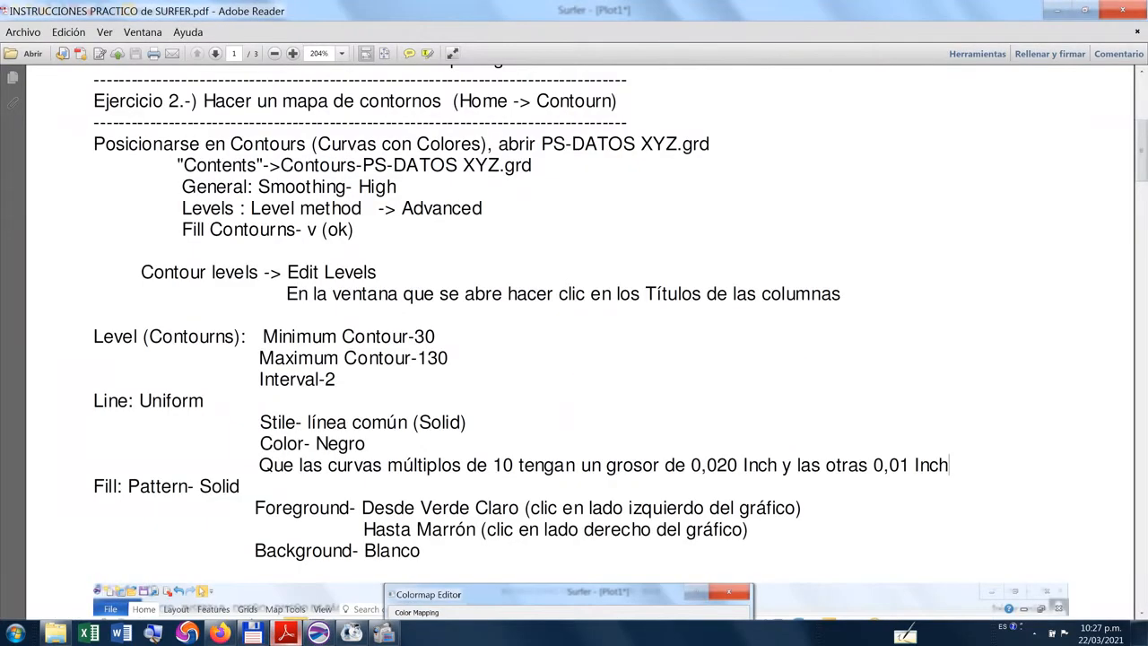
pyautogui.scroll(-3, 575, 340)
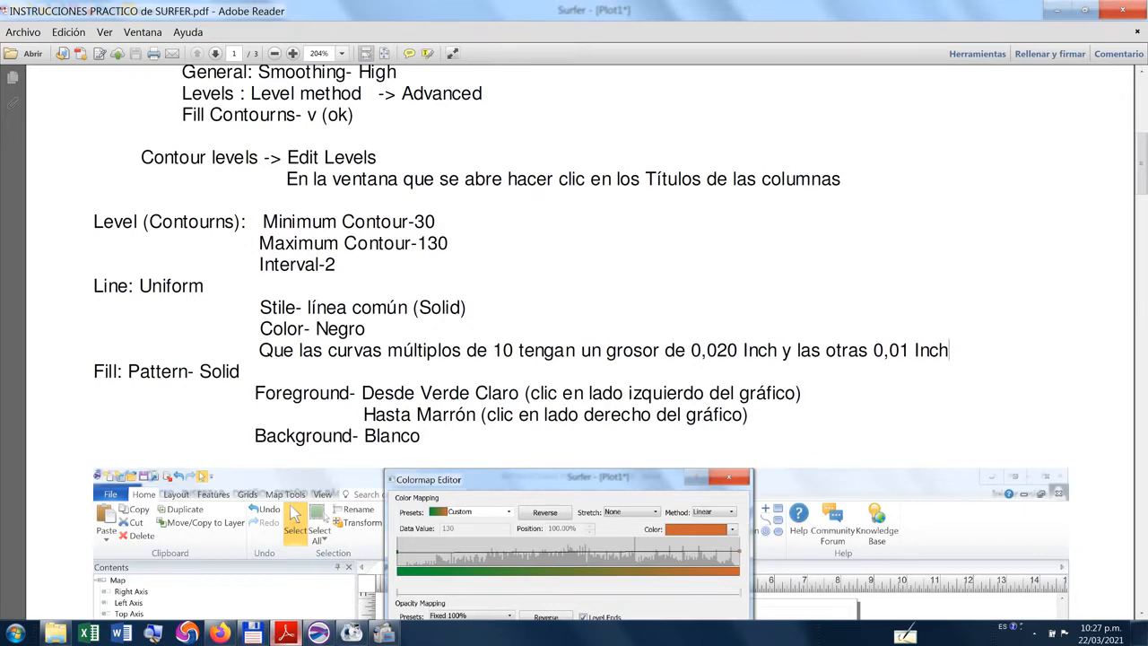
pyautogui.scroll(-2, 574, 341)
pyautogui.scroll(-5, 575, 341)
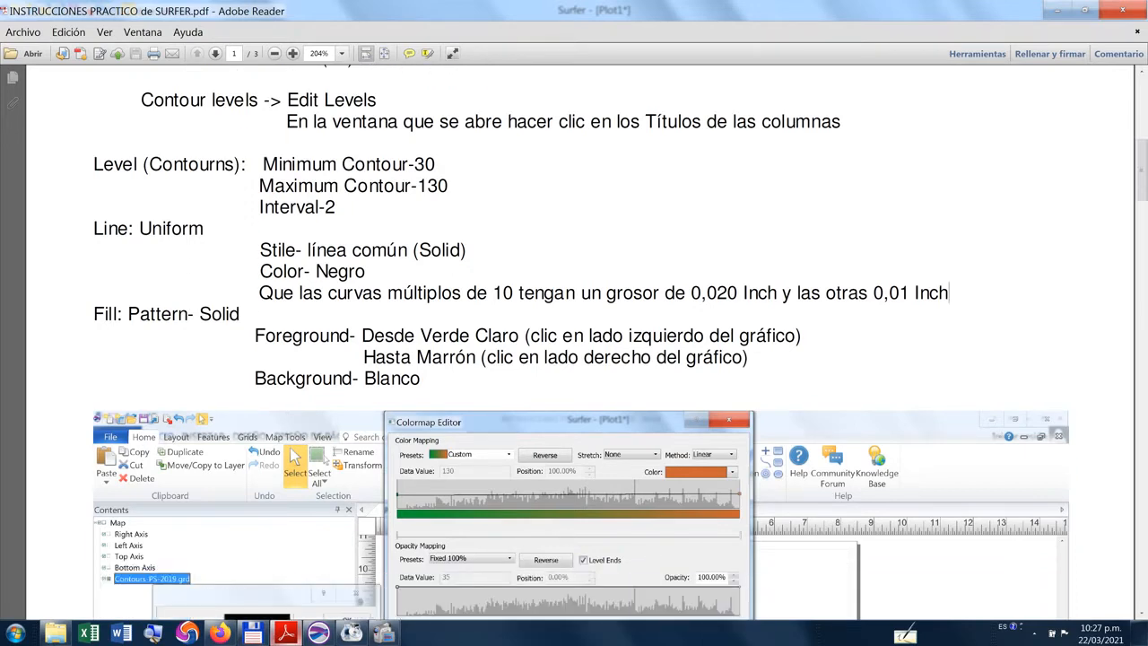
pyautogui.scroll(-1, 574, 340)
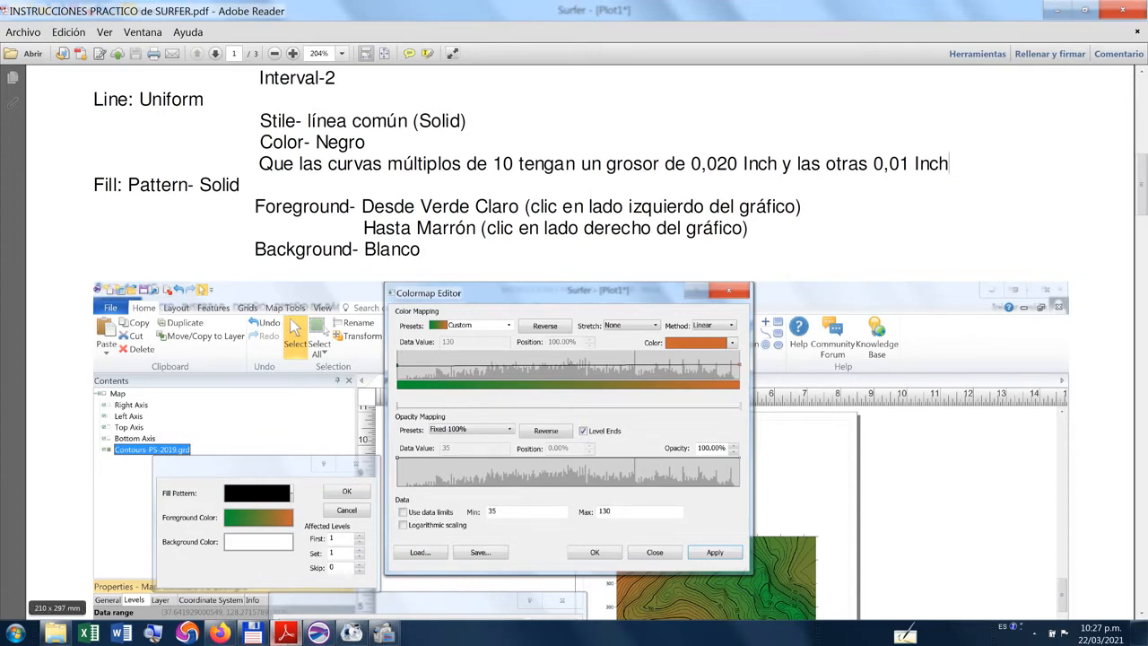
# Back in Surfer, set the contour fill's background color to solid white.
pyautogui.click(319, 633)
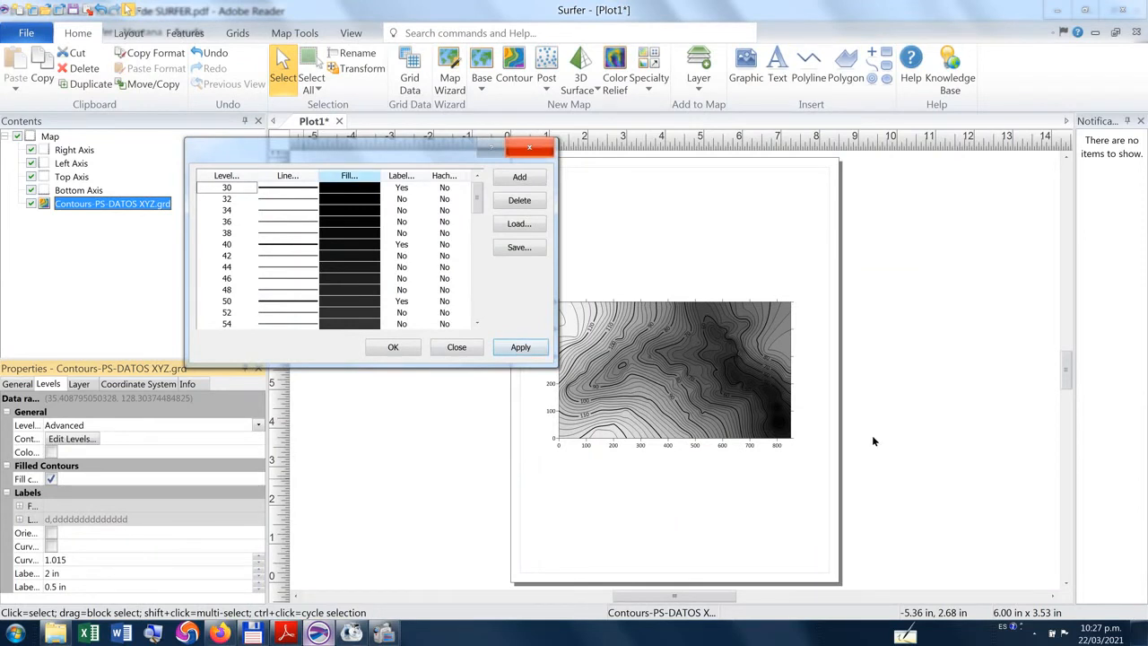
pyautogui.click(349, 176)
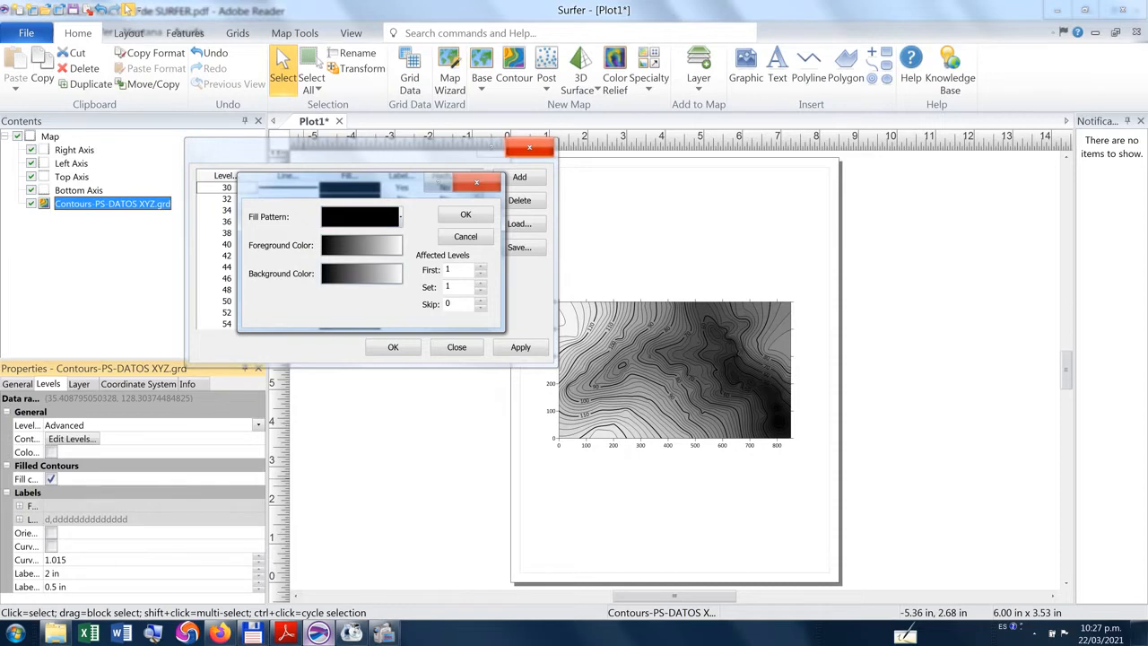
pyautogui.click(362, 245)
pyautogui.click(454, 199)
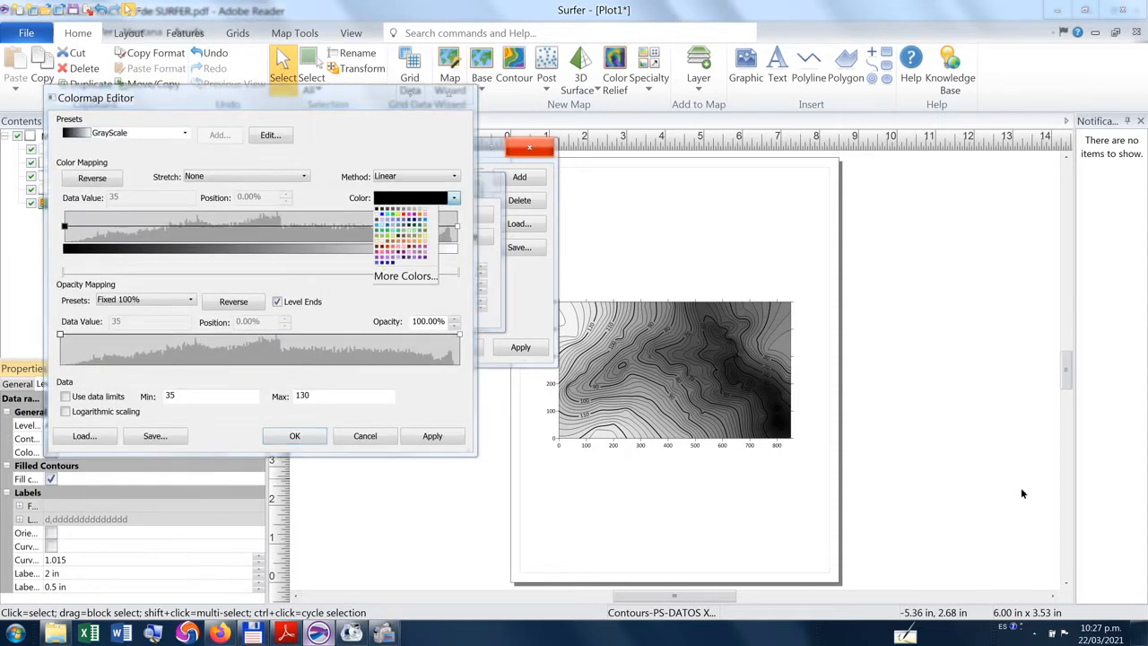
pyautogui.click(377, 214)
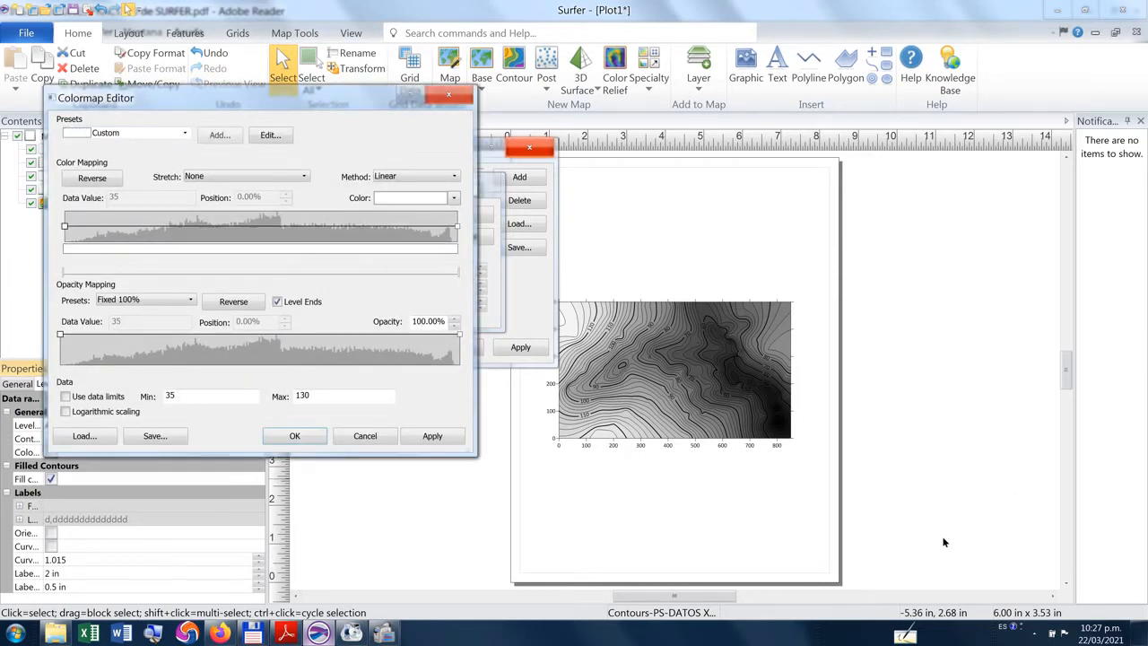
pyautogui.click(433, 436)
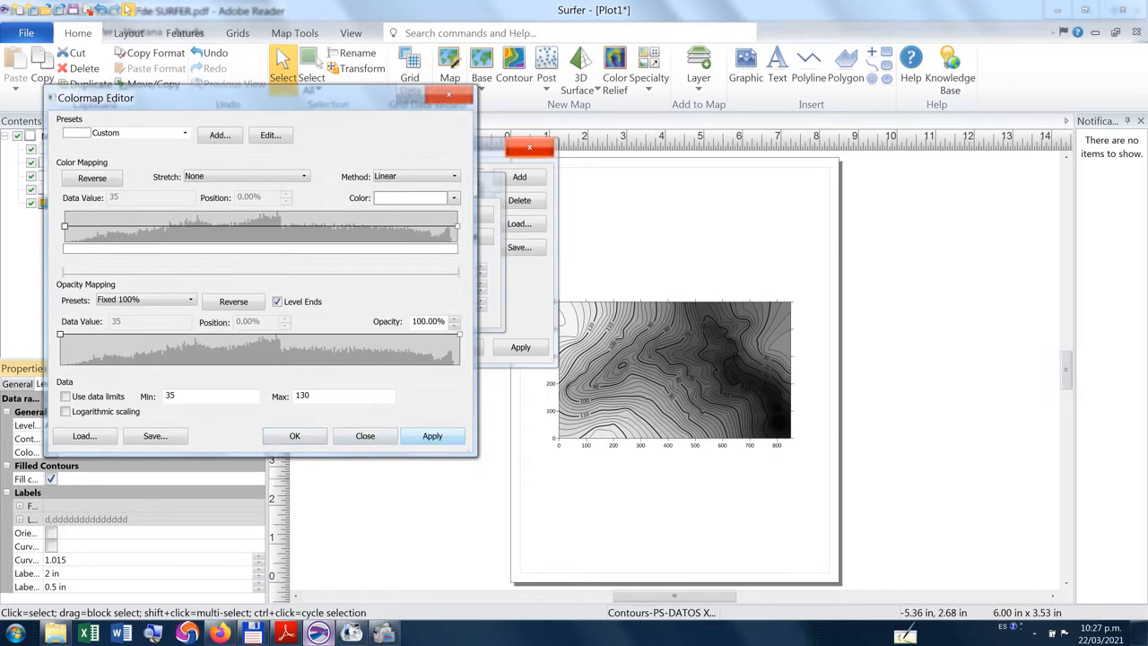
pyautogui.click(294, 436)
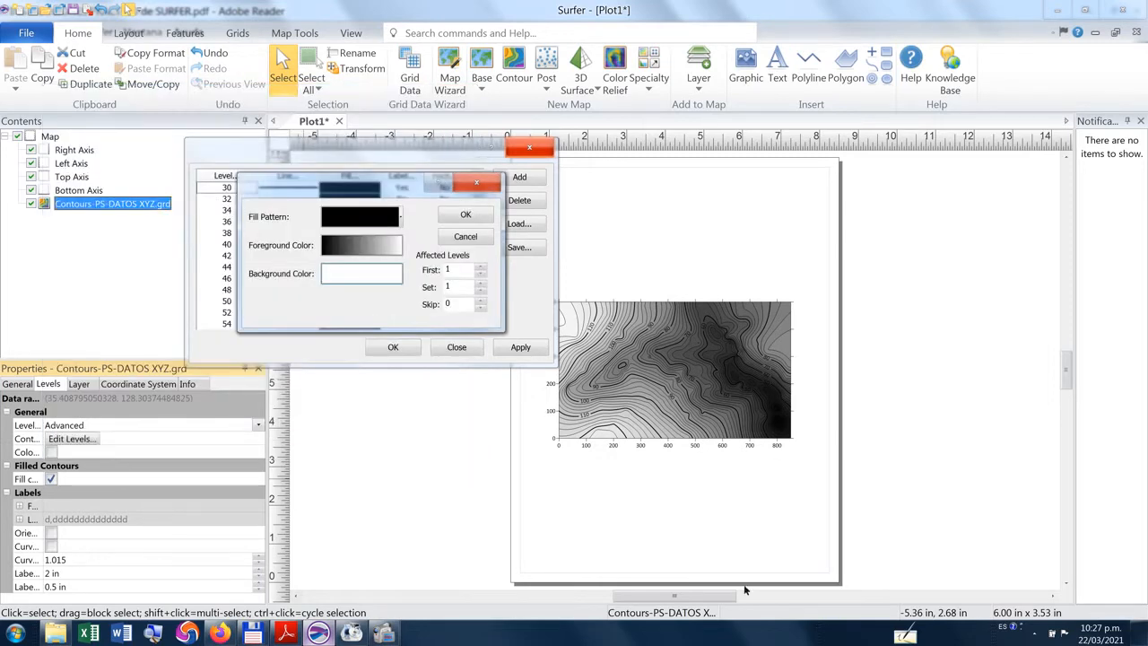
# Set the contour fill's foreground colormap to a gradient from green at the minimum to brown at the maximum, and apply it to the map.
pyautogui.click(361, 245)
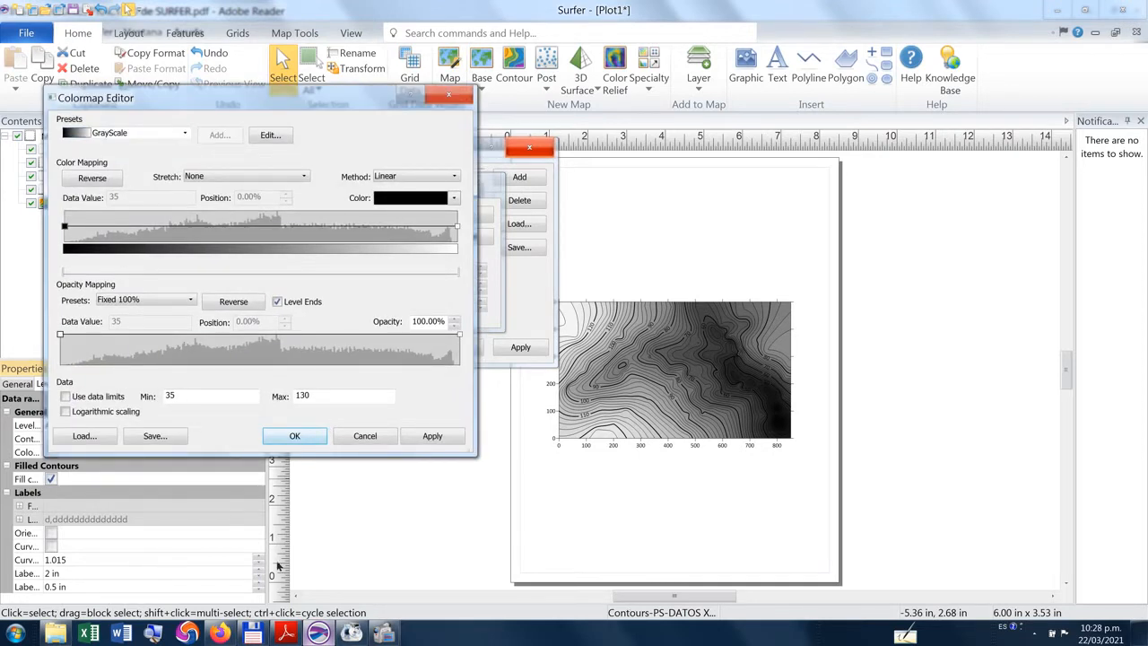
pyautogui.click(454, 198)
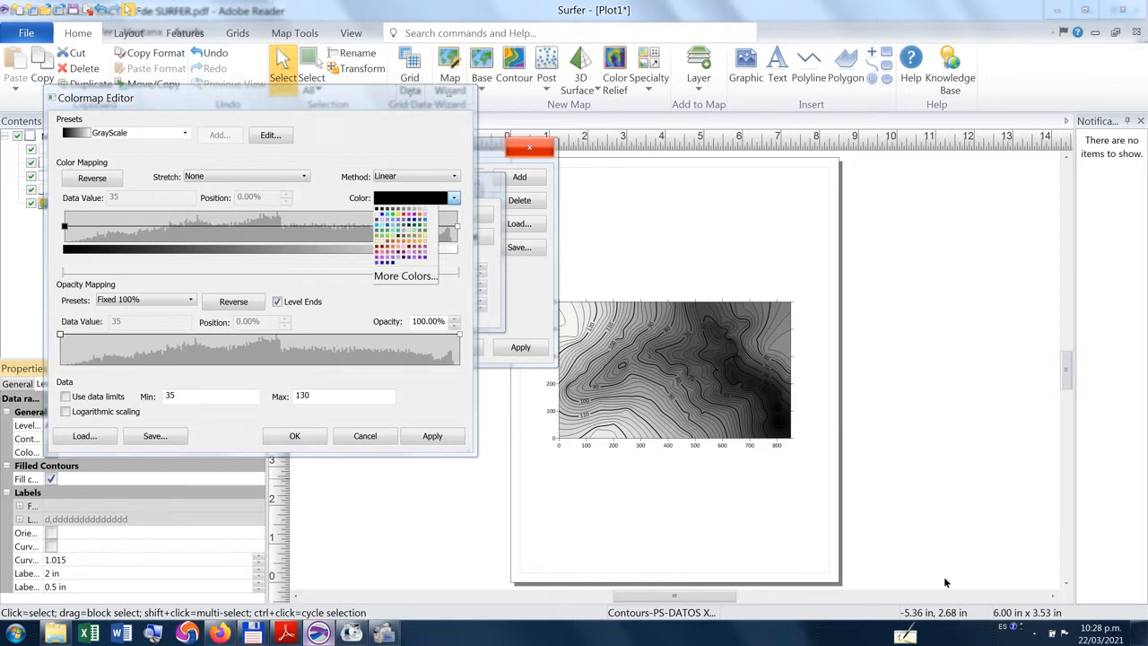
pyautogui.click(378, 231)
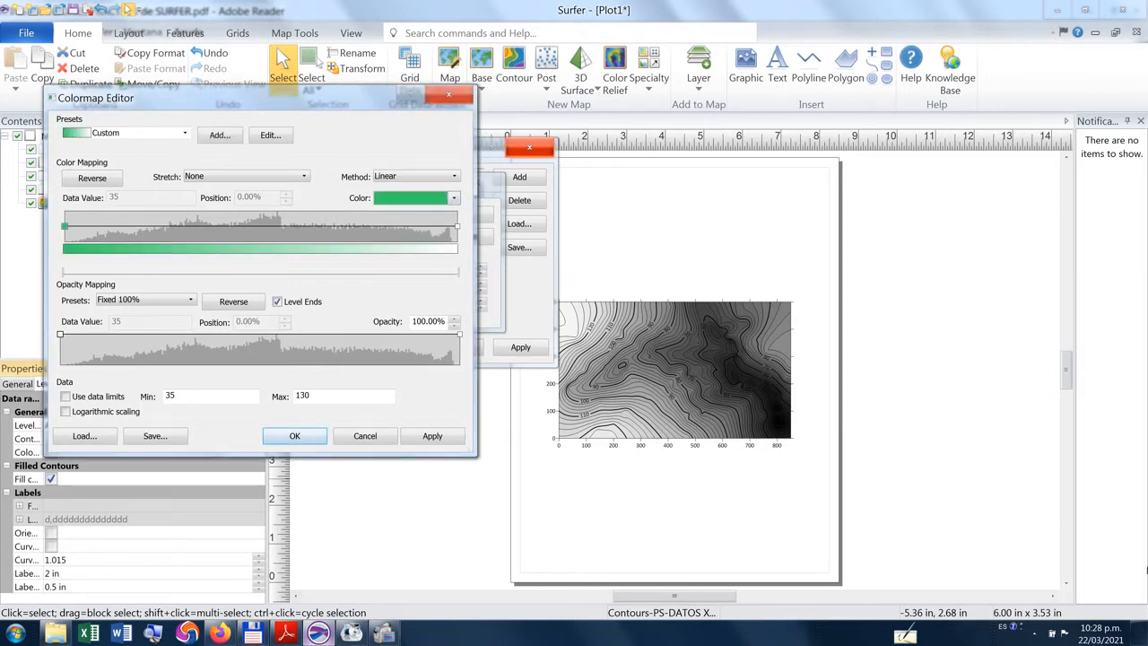
pyautogui.click(456, 226)
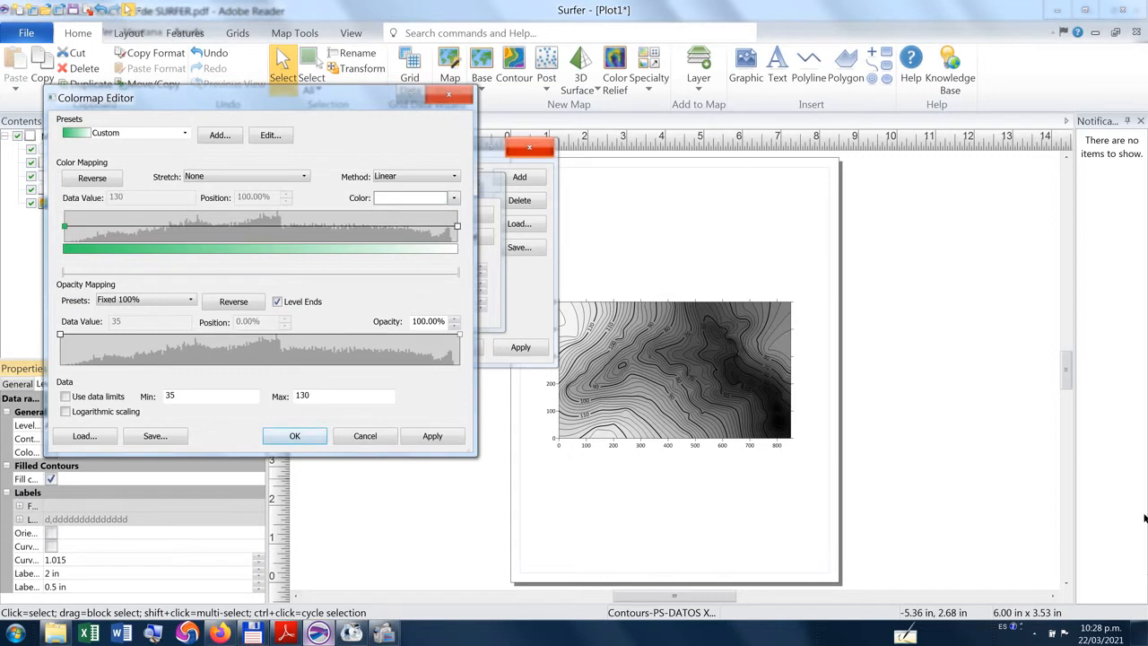
pyautogui.click(454, 197)
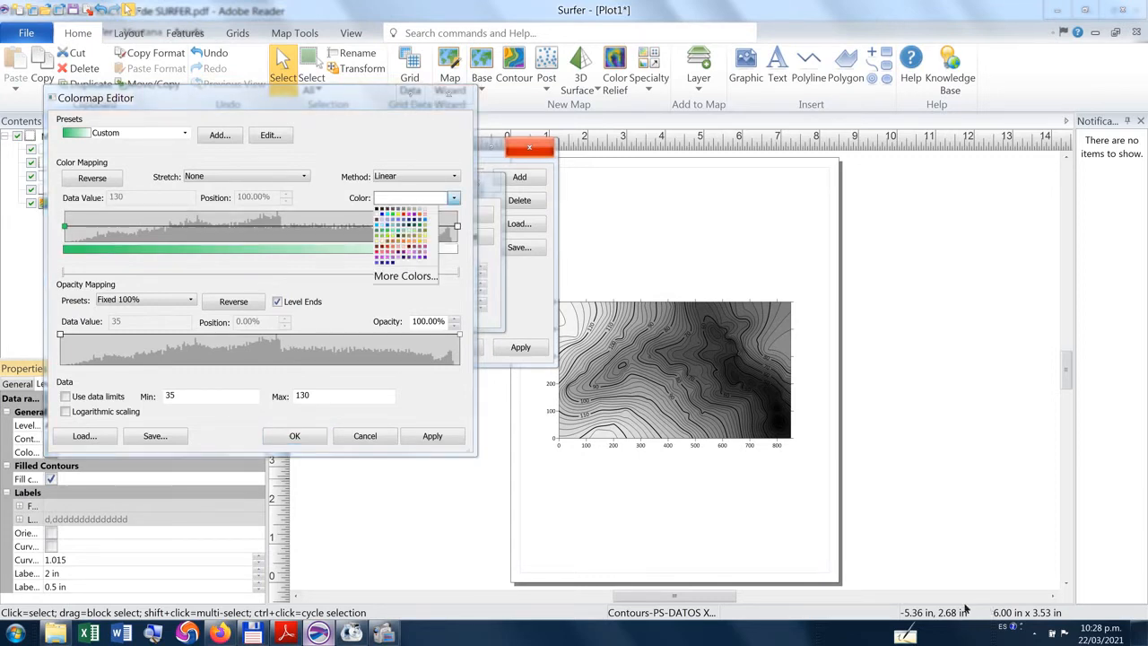
pyautogui.click(383, 256)
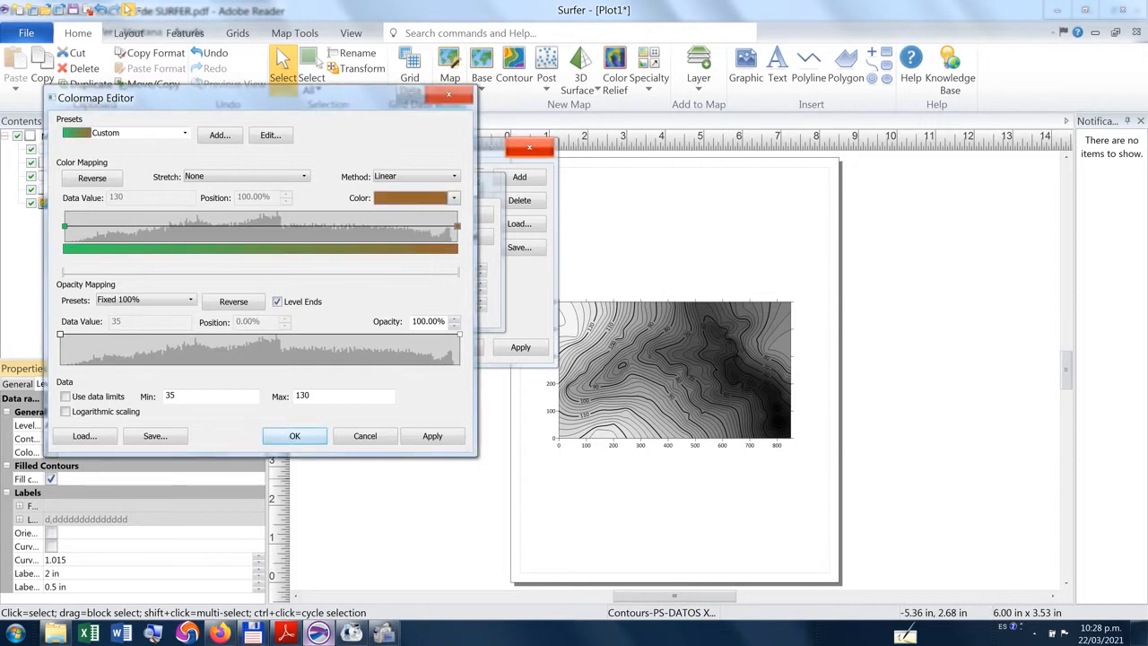
pyautogui.click(433, 435)
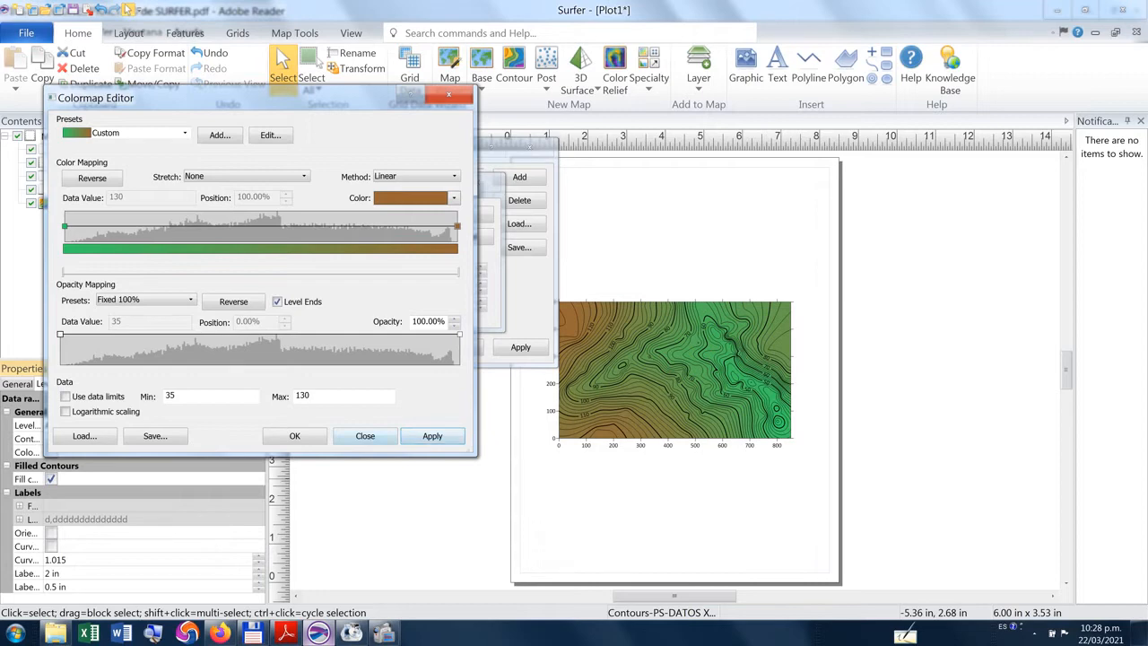
pyautogui.click(294, 436)
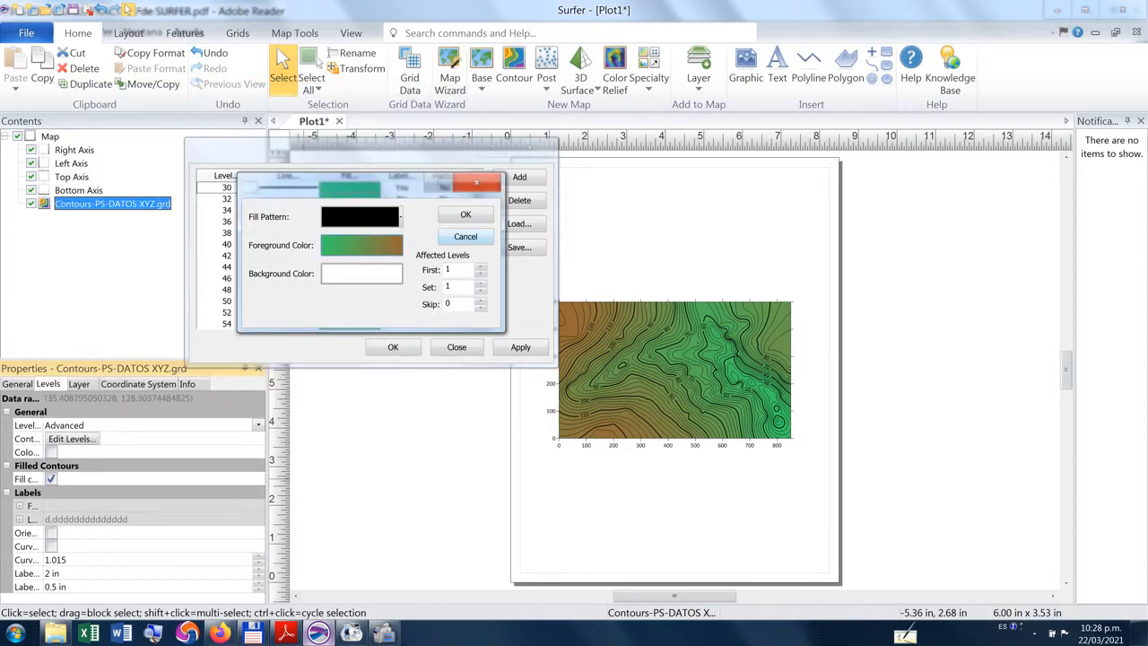
pyautogui.click(466, 236)
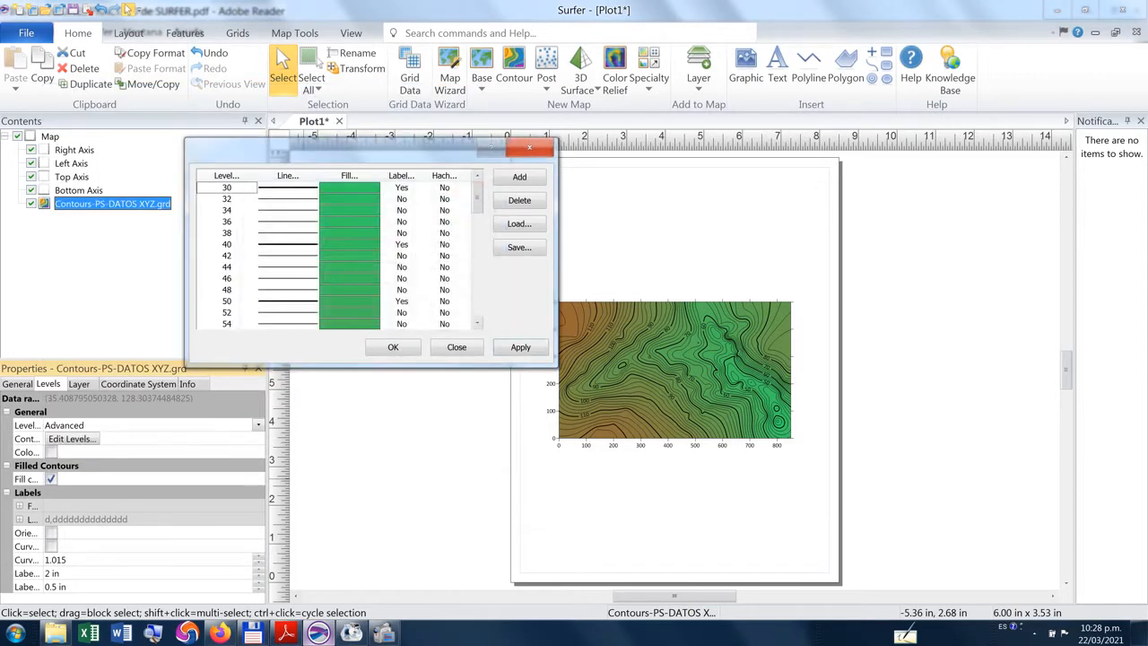
# Check the fills and labels throughout the contour level list, and read the PDF's Exercise 3 instructions for the 3D surface map.
pyautogui.scroll(-2, 341, 255)
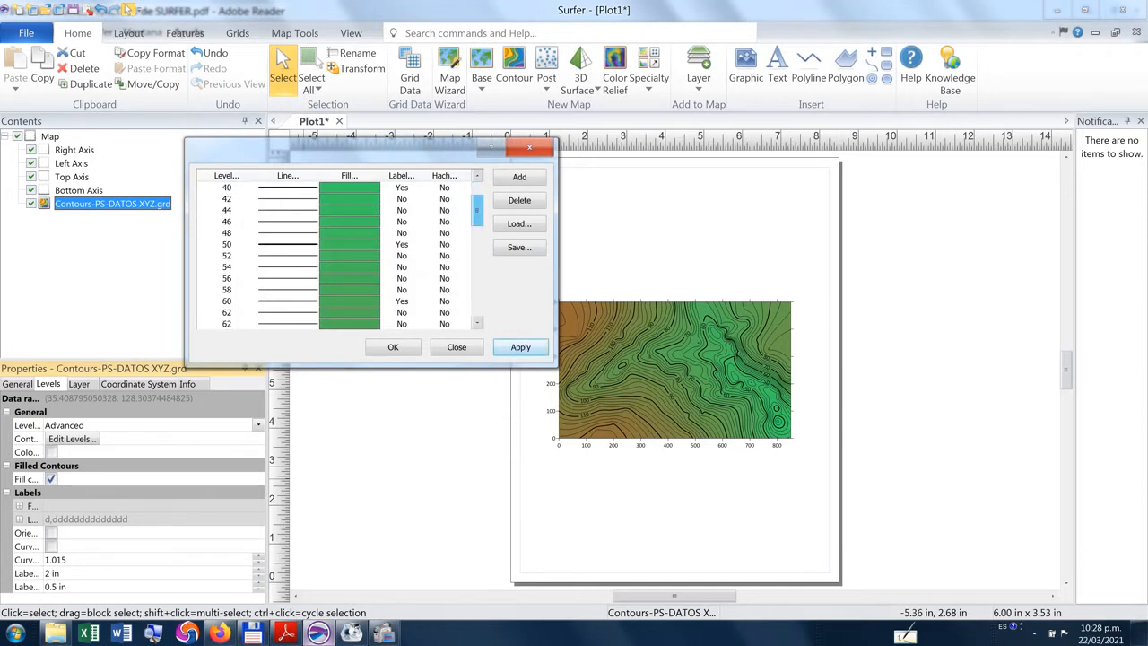
pyautogui.scroll(-11, 341, 256)
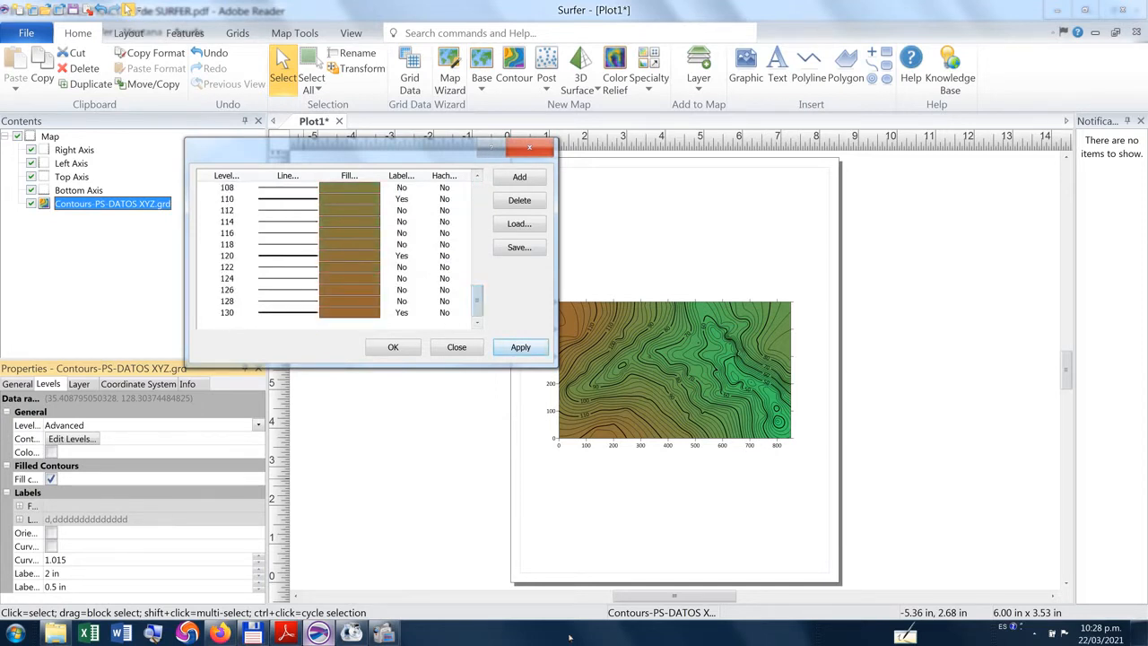
pyautogui.moveTo(477, 301); pyautogui.dragTo(477, 273)
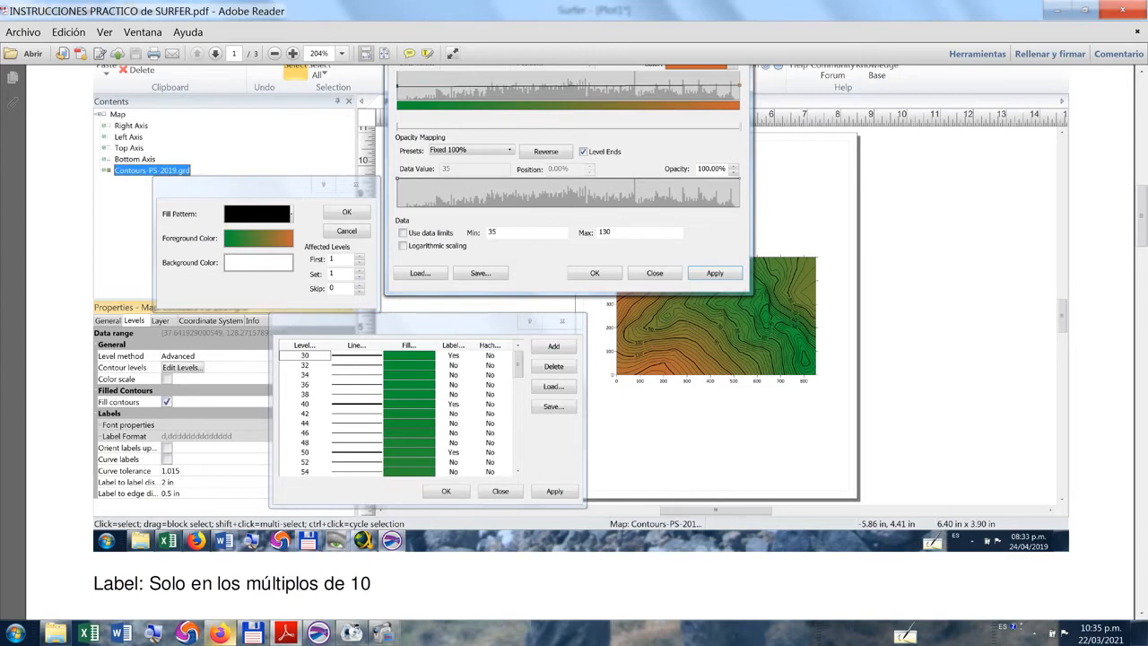
pyautogui.scroll(-10, 305, 513)
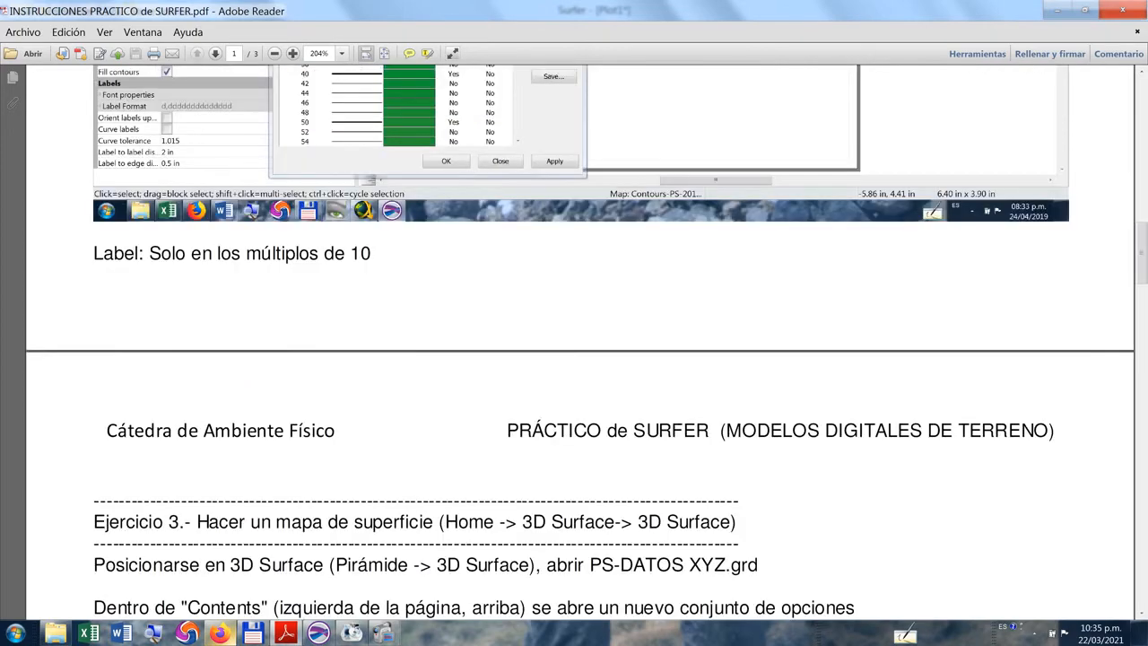
pyautogui.scroll(-6, 305, 513)
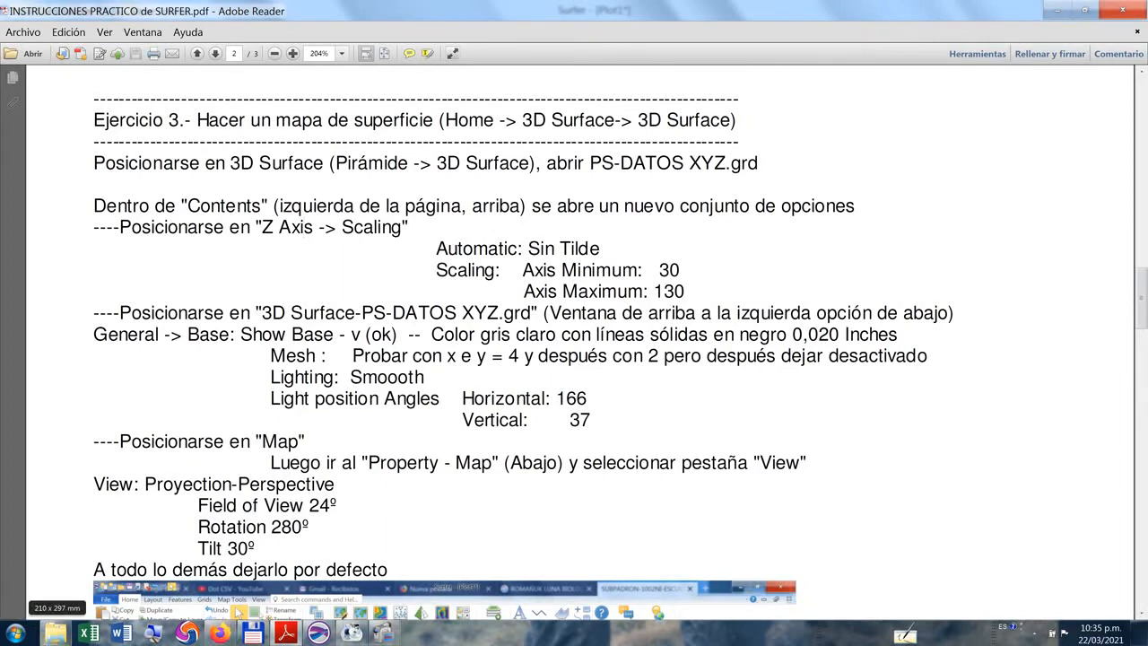
# Back in Surfer, create a 3D surface map from the PS-DATOS XYZ grid.
pyautogui.click(318, 632)
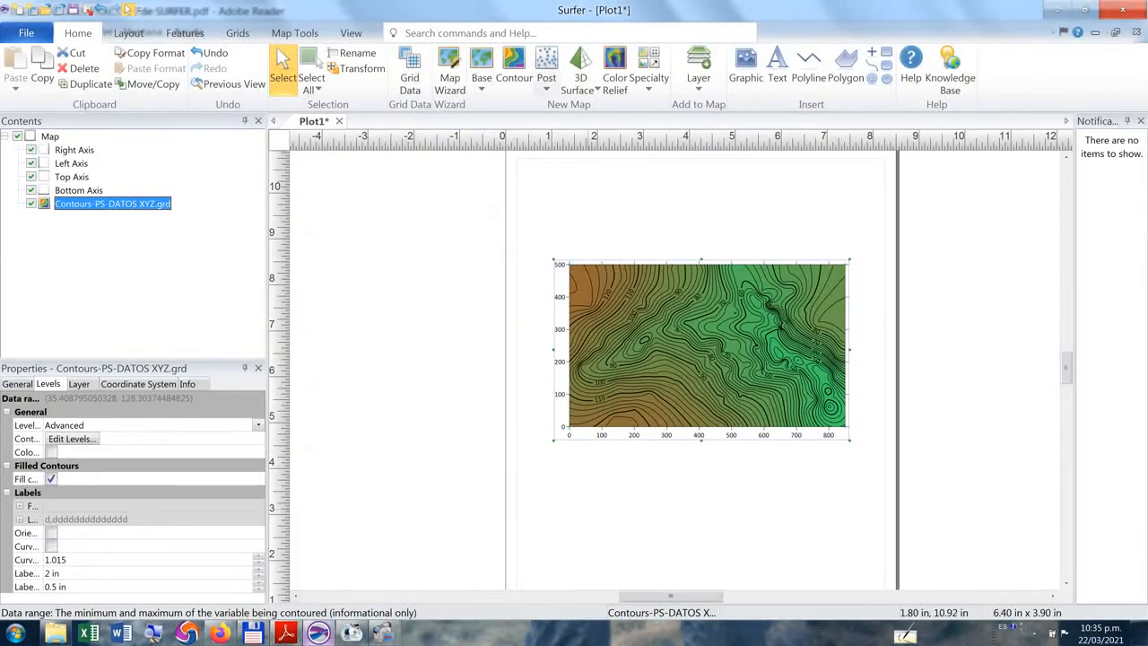
pyautogui.click(580, 61)
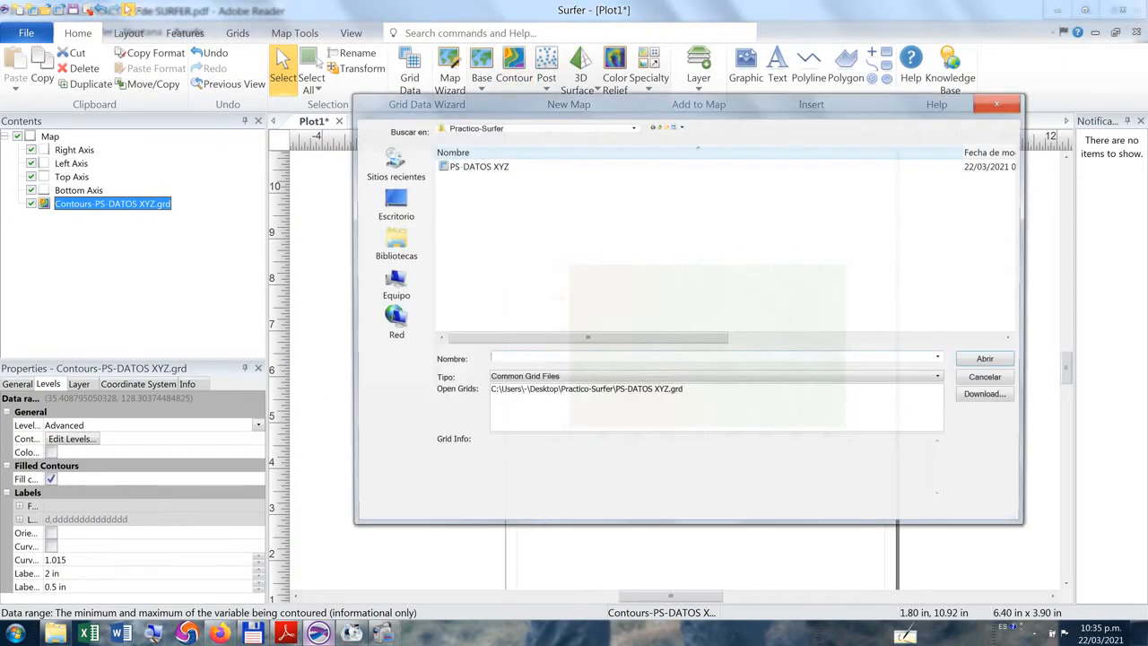
pyautogui.click(477, 165)
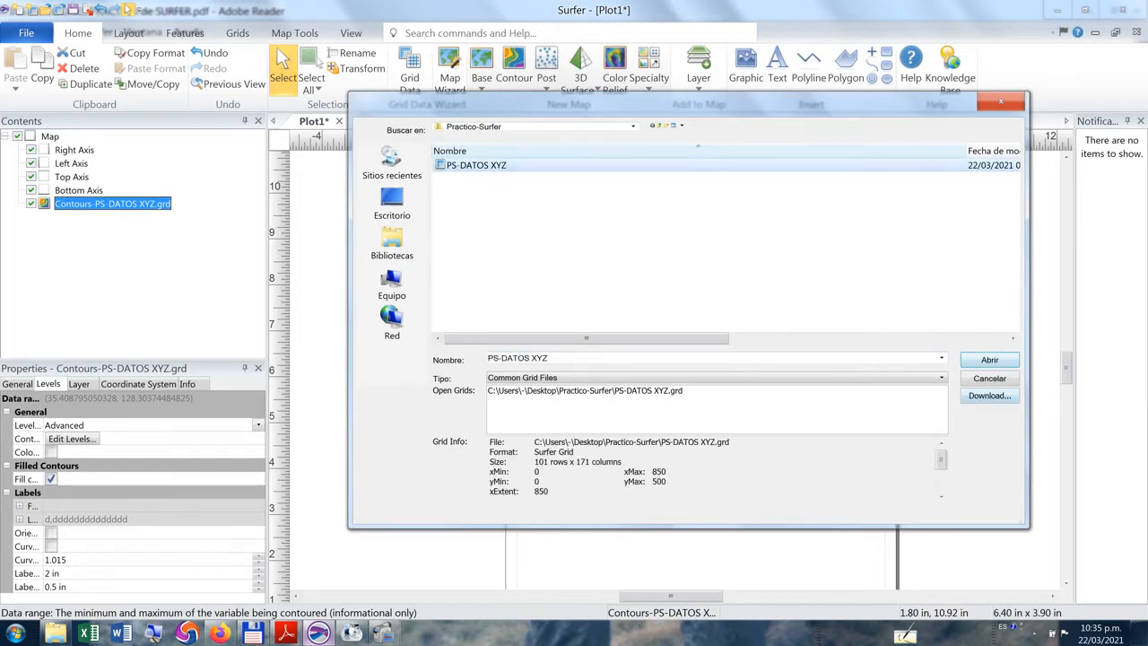
pyautogui.click(989, 359)
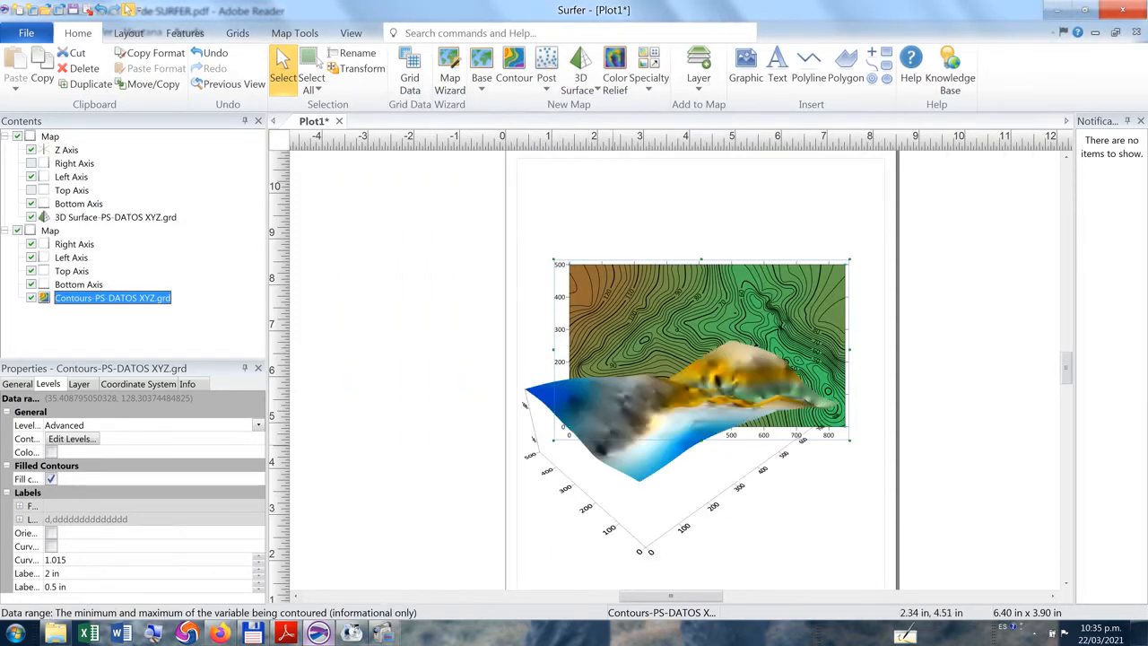
# Move the contour map off the page, to the right of the 3D surface, and inspect the surface up close.
pyautogui.moveTo(645, 434); pyautogui.dragTo(391, 339)
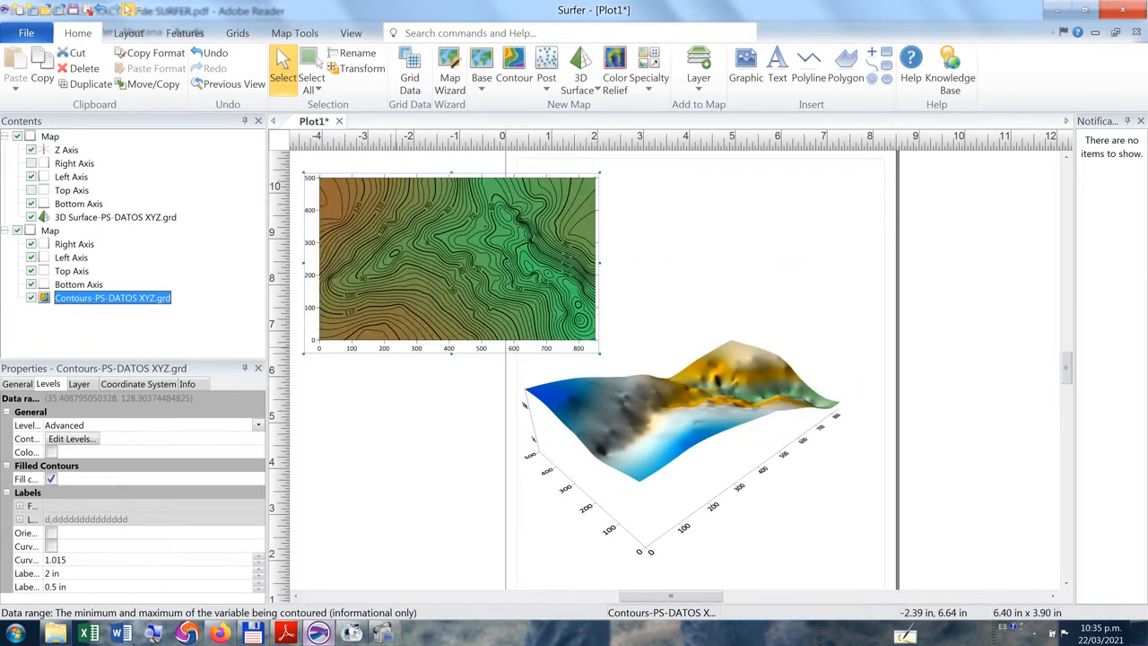
pyautogui.moveTo(444, 264); pyautogui.dragTo(1049, 266)
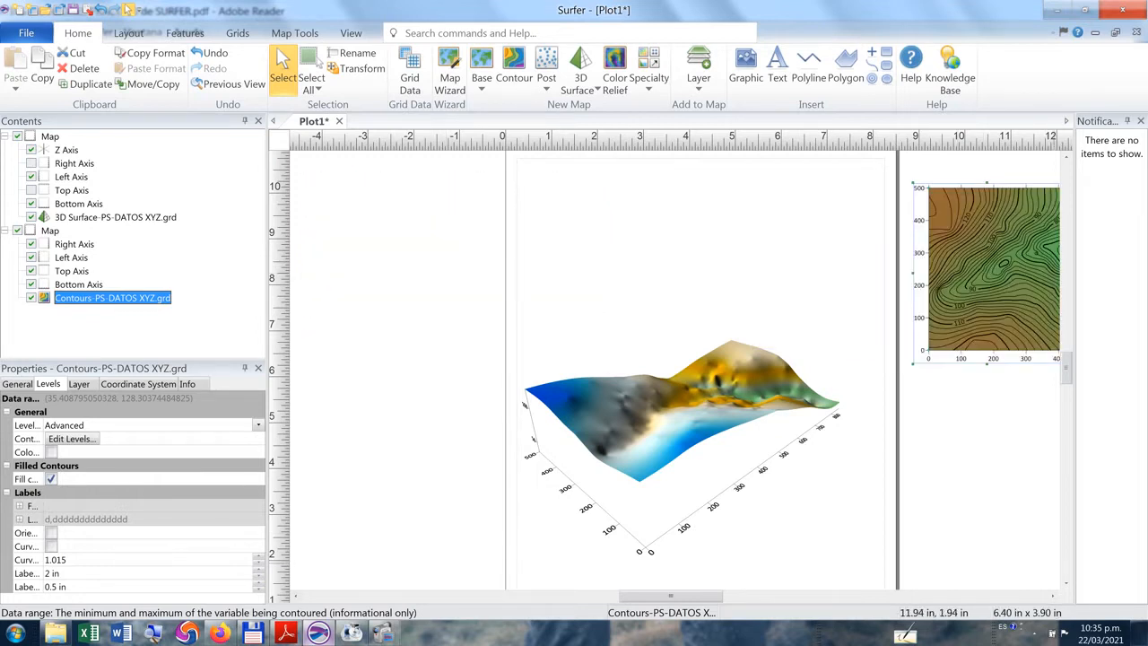
pyautogui.click(1066, 584)
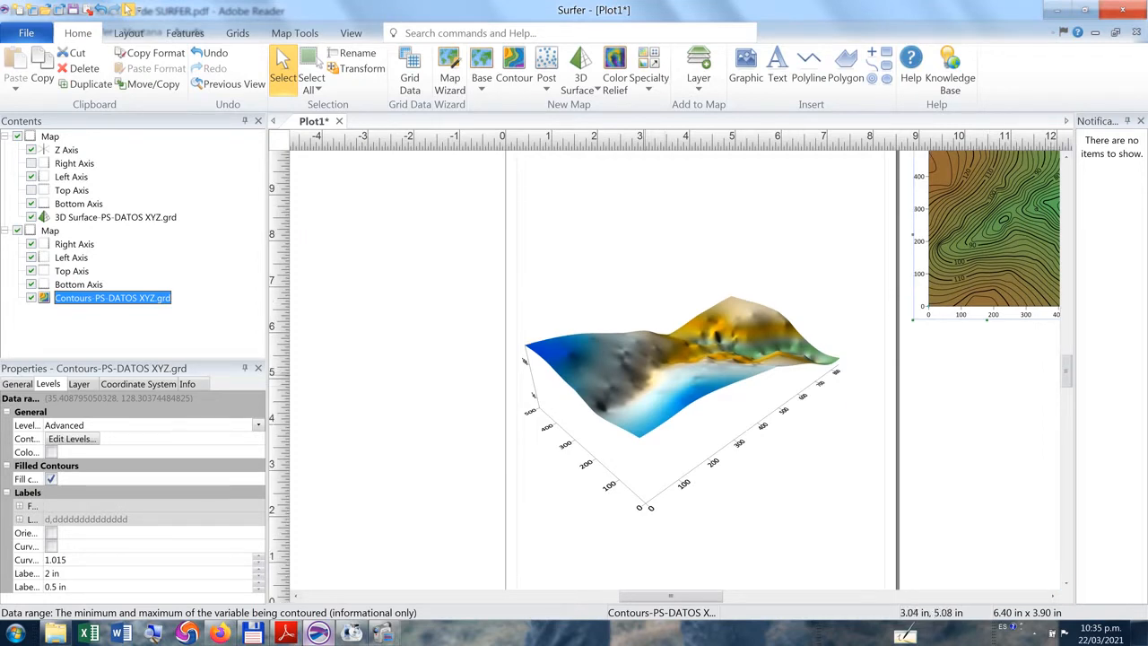
pyautogui.scroll(1, 627, 387)
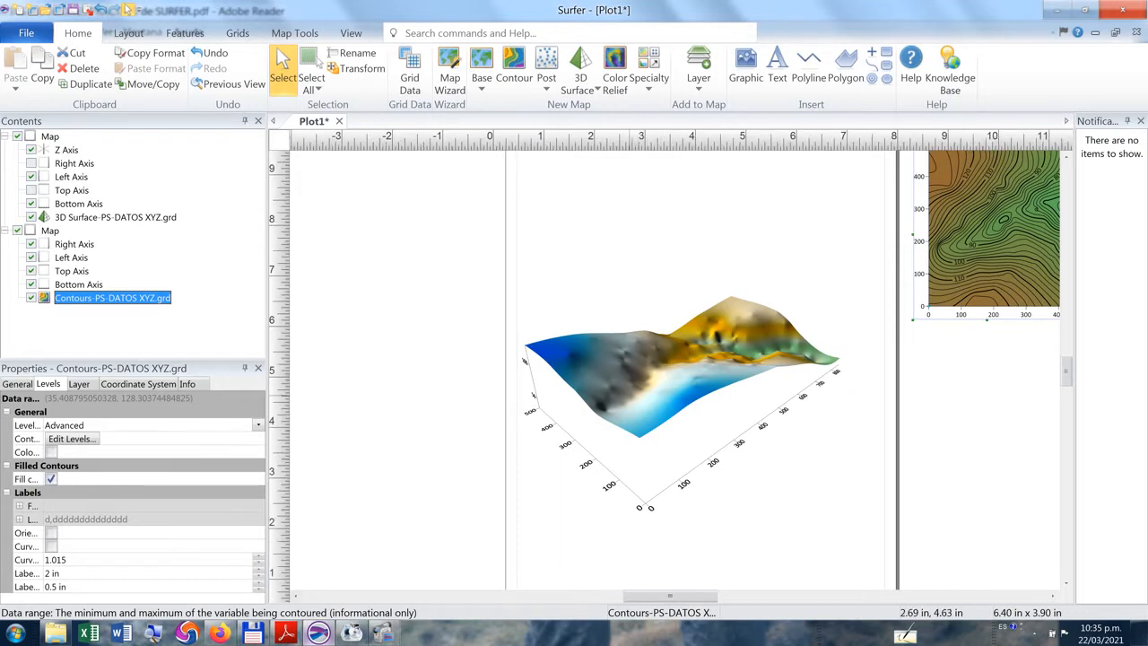
pyautogui.scroll(1, 627, 387)
pyautogui.scroll(1, 628, 386)
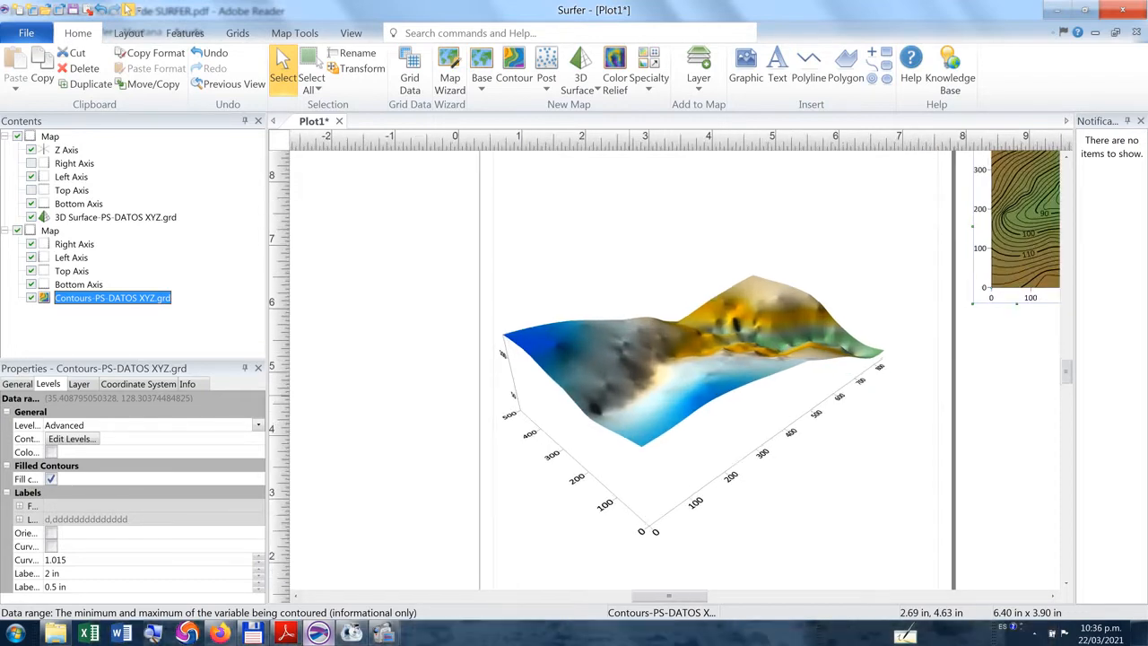
pyautogui.scroll(1, 627, 387)
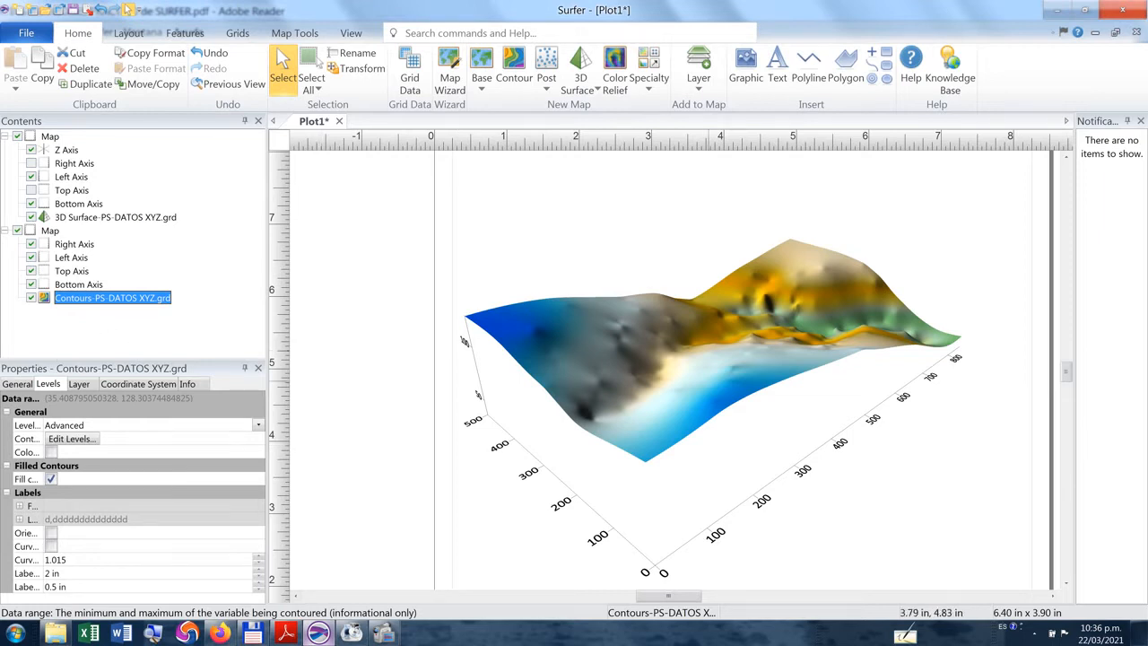
# Set the 3D surface map's Z Axis scaling to a minimum of 30 and a maximum of 130.
pyautogui.click(657, 352)
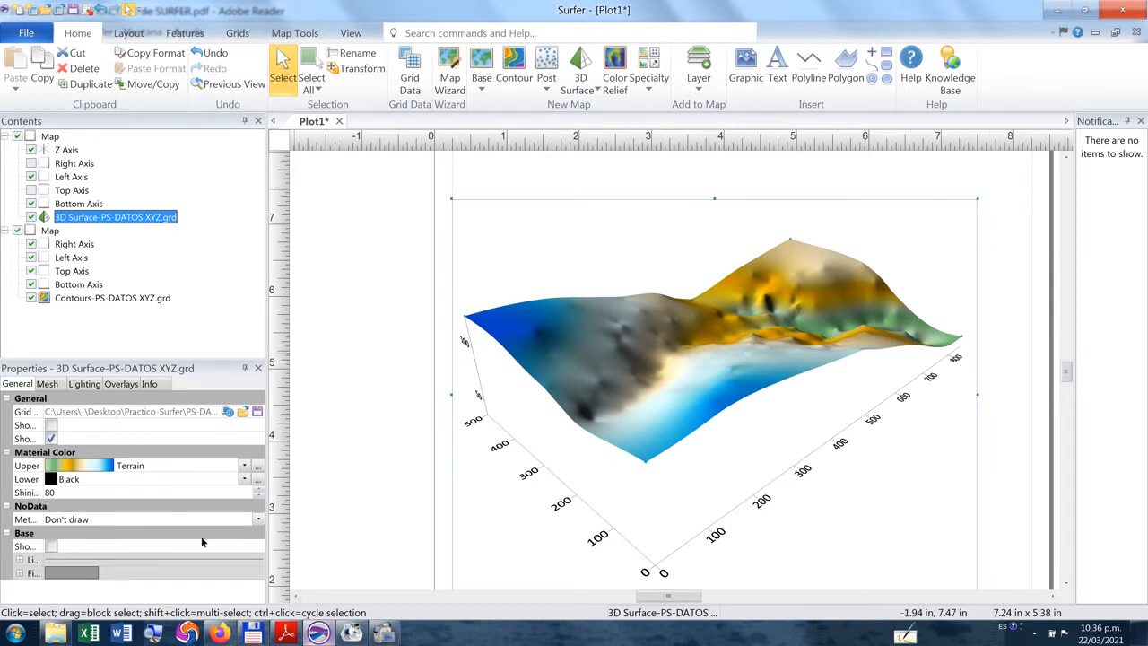
pyautogui.click(134, 357)
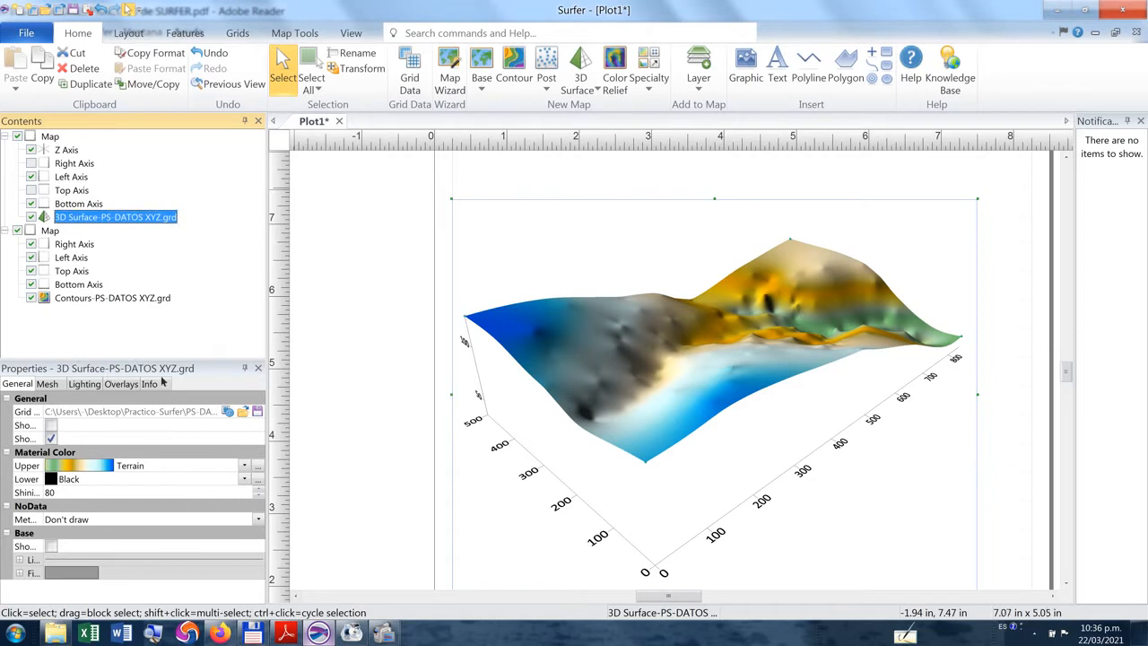
pyautogui.press('z')
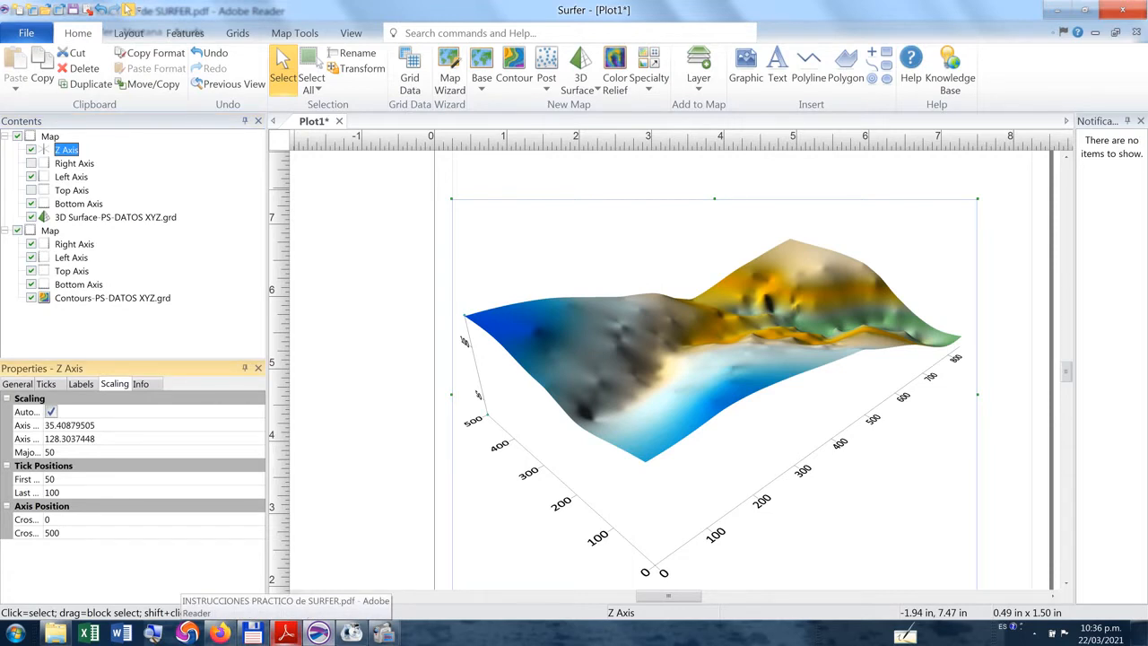
pyautogui.click(99, 425)
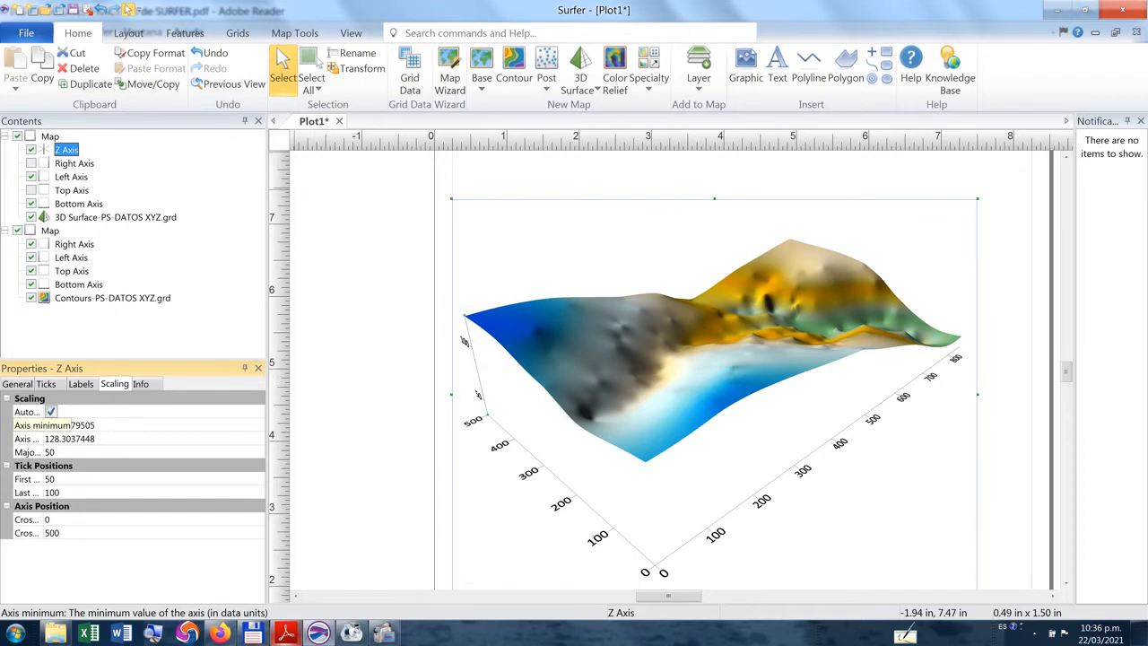
pyautogui.moveTo(97, 425); pyautogui.dragTo(37, 425)
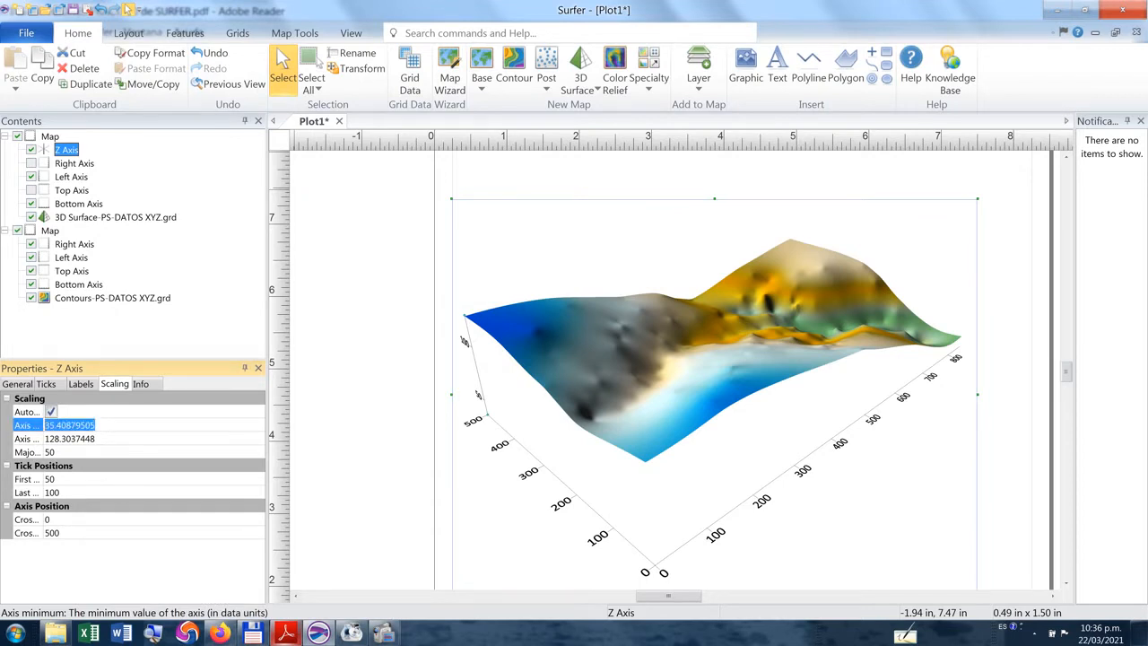
pyautogui.press('BackSpace')
pyautogui.write('30')
pyautogui.click(96, 438)
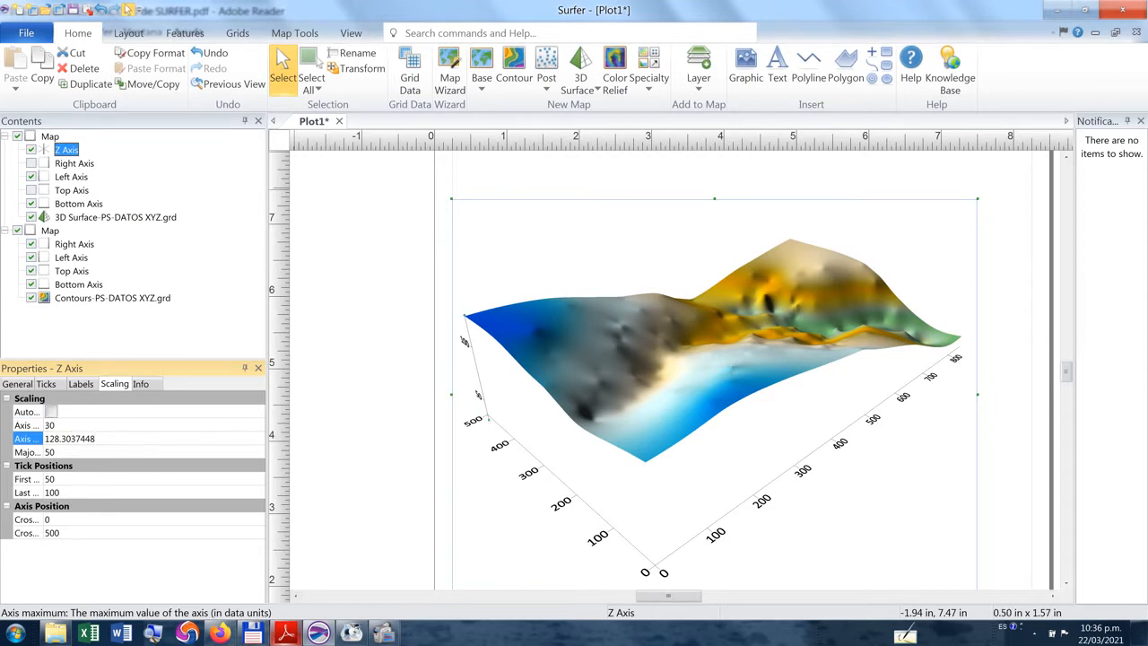
pyautogui.moveTo(96, 439); pyautogui.dragTo(42, 439)
pyautogui.write('130')
pyautogui.click(56, 452)
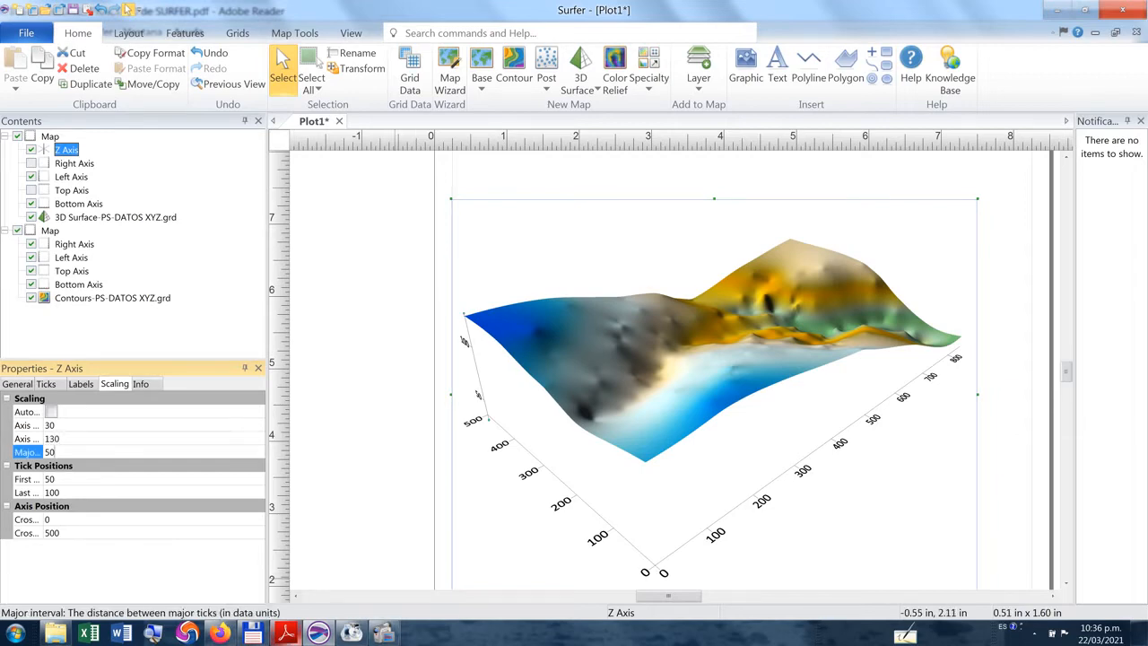
# Switch to the PDF instructions and read the 3D surface's base, mesh, lighting and view settings.
pyautogui.click(286, 633)
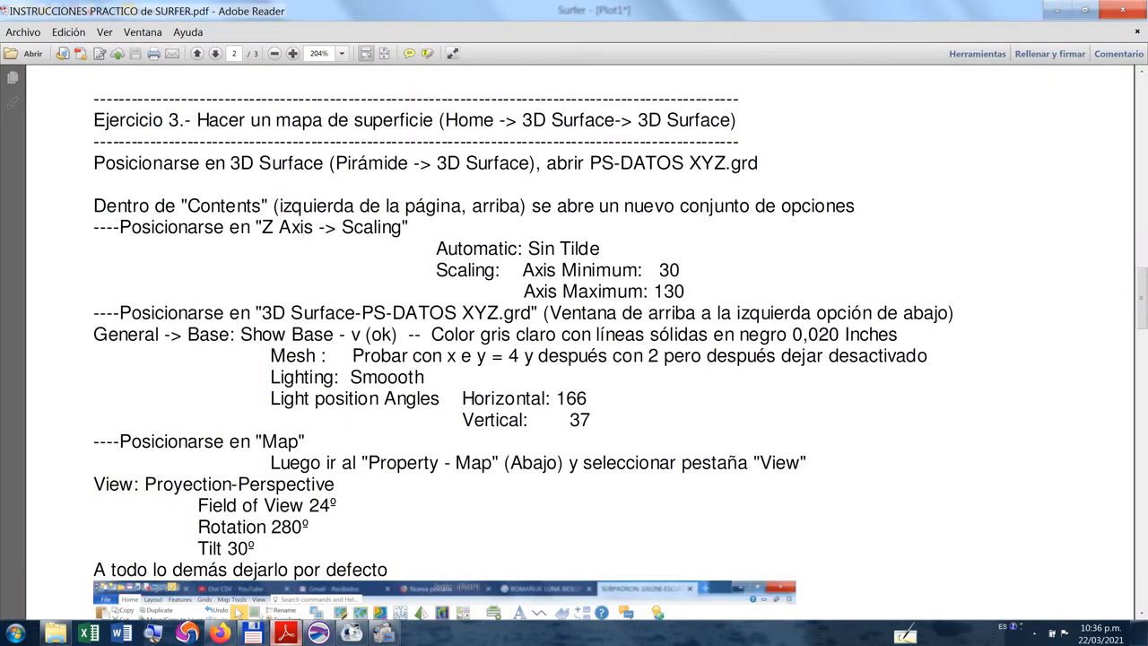
pyautogui.scroll(-3, 304, 226)
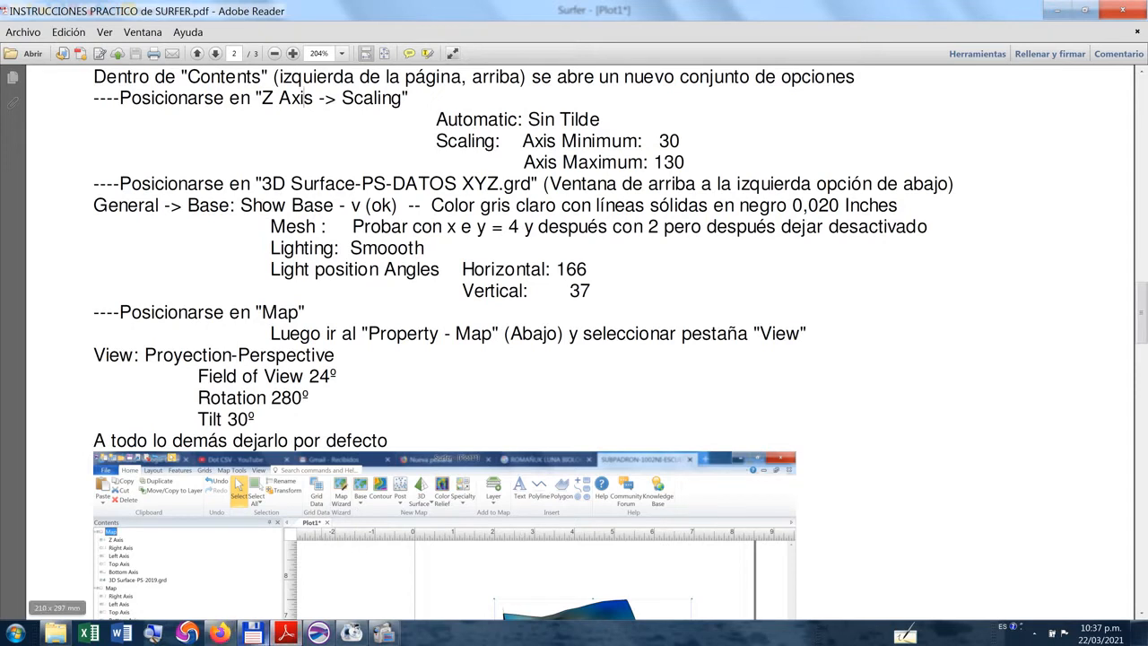
# Switch back to Surfer and show the solid base beneath the PS-DATOS XYZ 3D surface.
pyautogui.click(318, 633)
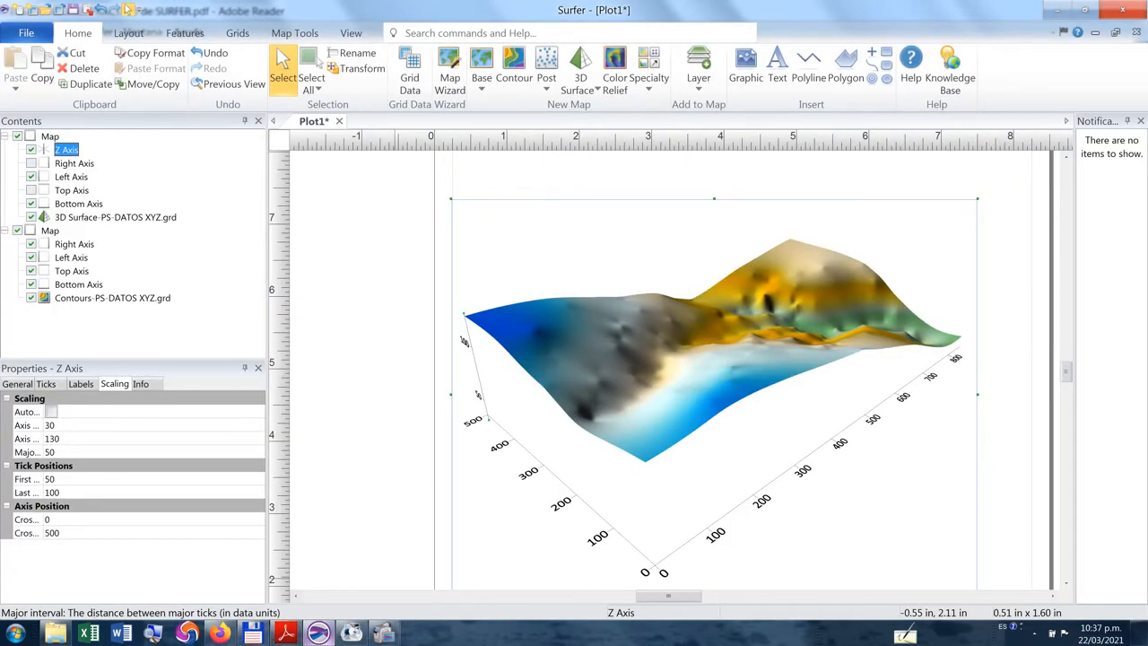
pyautogui.click(115, 217)
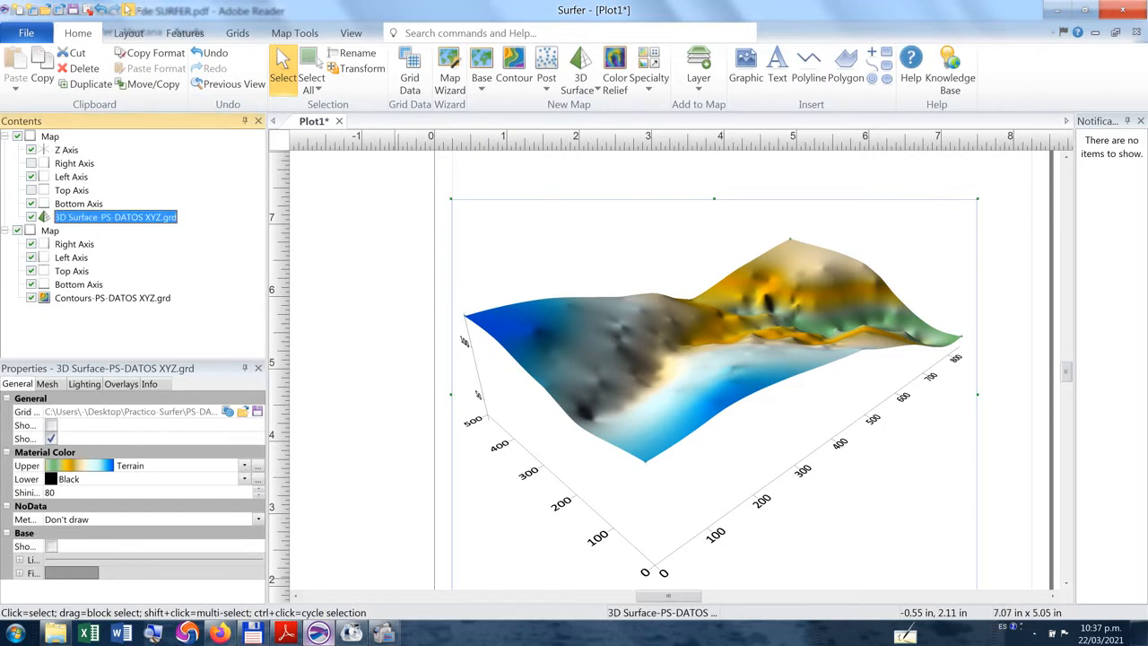
pyautogui.click(51, 547)
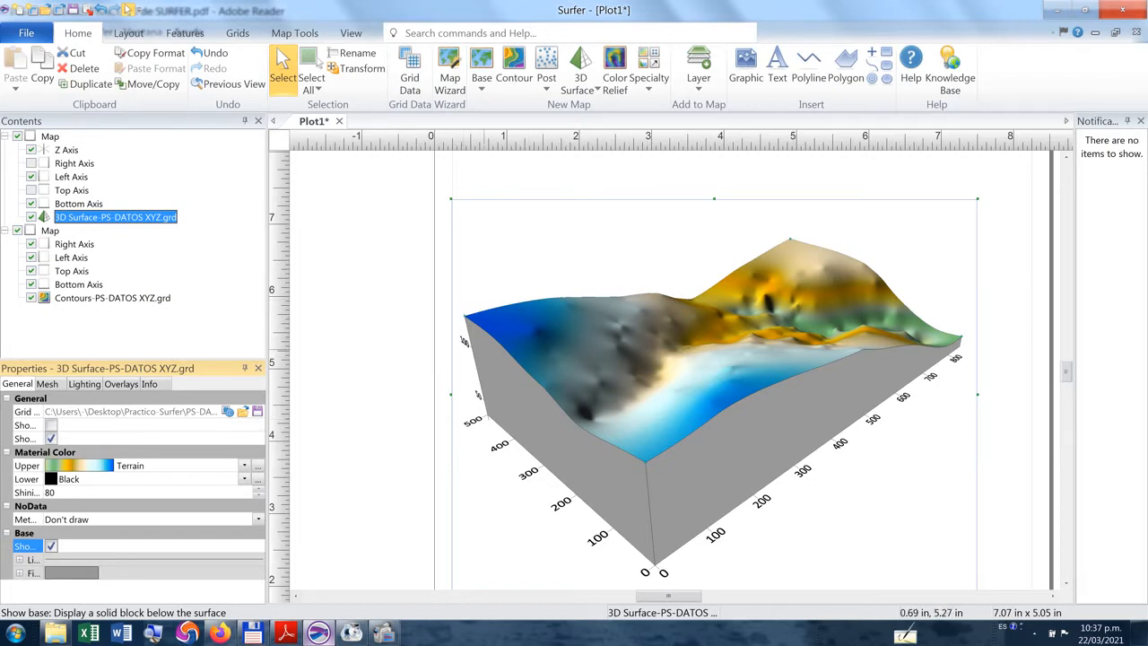
# Check the mesh instructions in the PDF and, back in Surfer, draw the surface's mesh lines of constant X and constant Y.
pyautogui.click(285, 633)
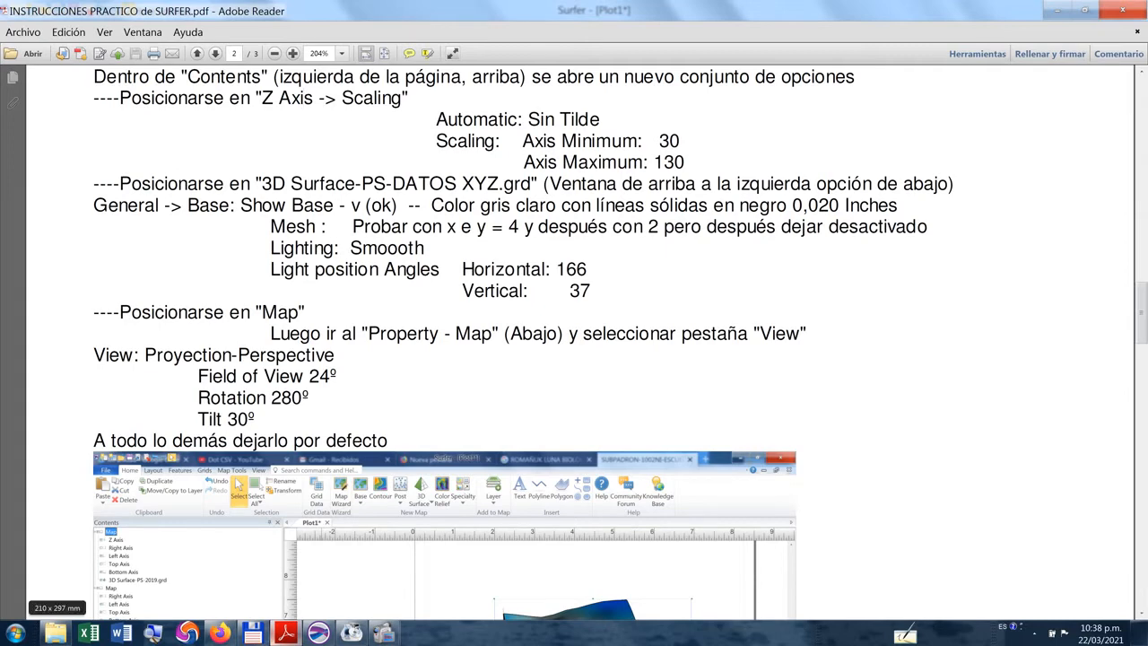
pyautogui.click(319, 634)
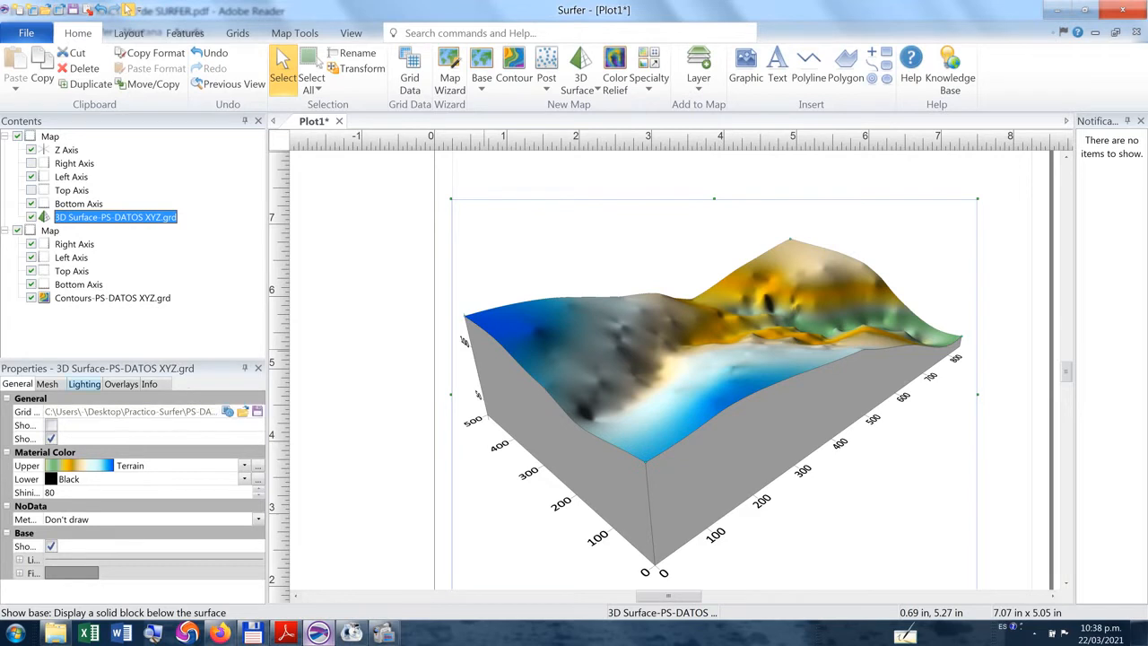
pyautogui.click(47, 384)
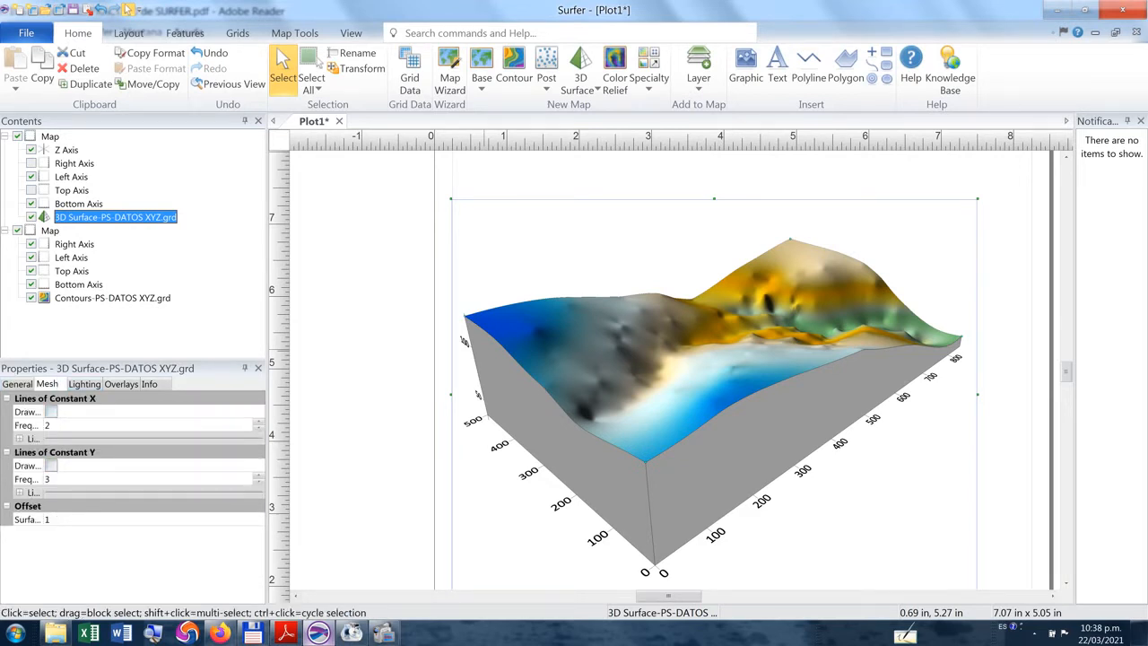
pyautogui.click(55, 425)
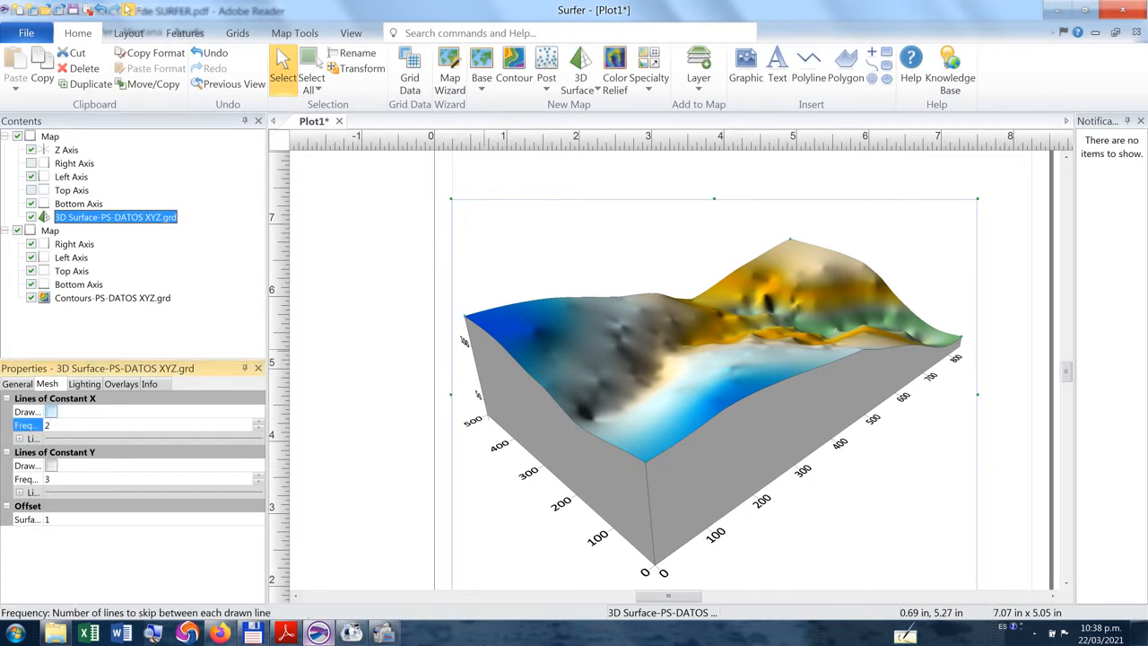
pyautogui.click(51, 412)
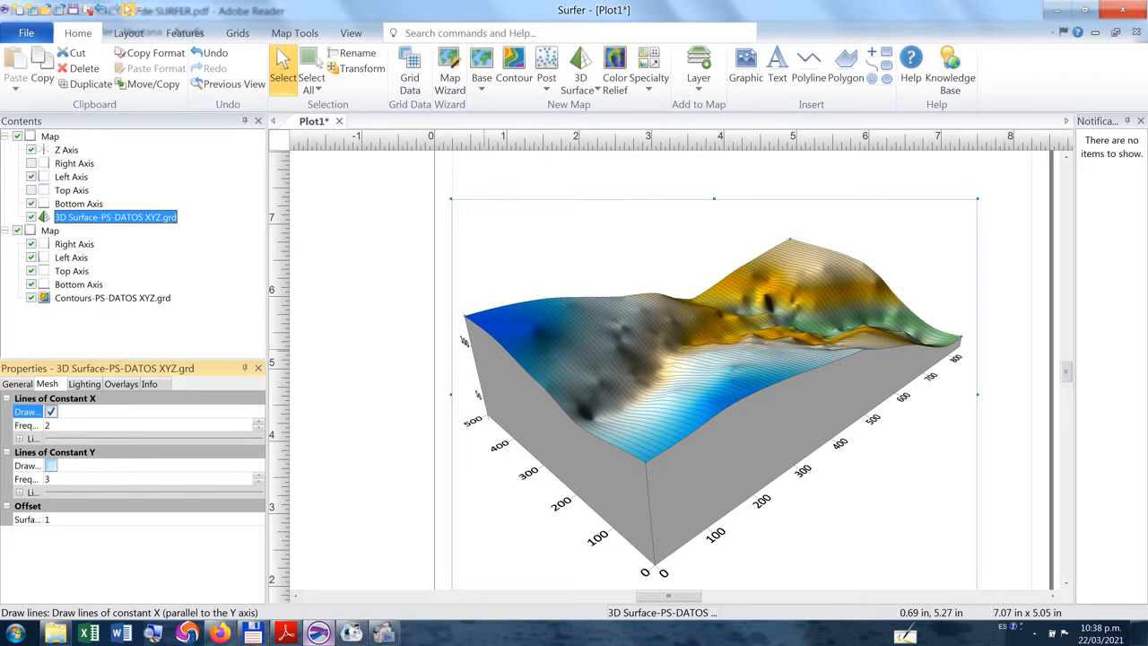
pyautogui.click(51, 466)
# Set the mesh line frequency to 4 for both the constant X and constant Y lines.
pyautogui.click(55, 425)
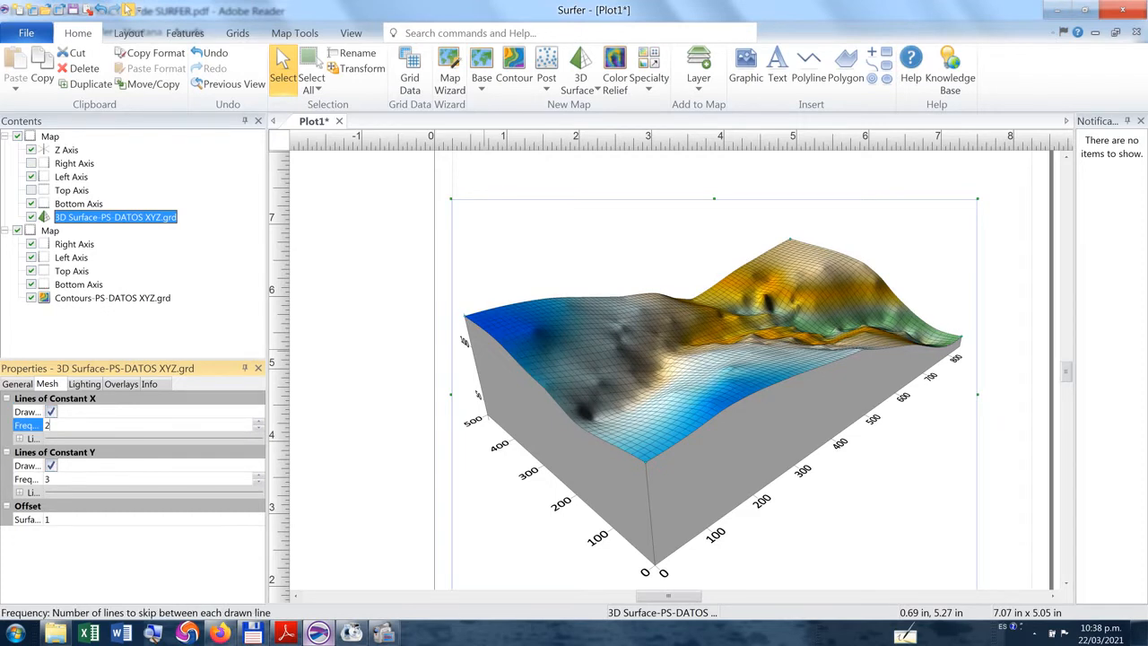
pyautogui.press('BackSpace')
pyautogui.write('4')
pyautogui.click(56, 479)
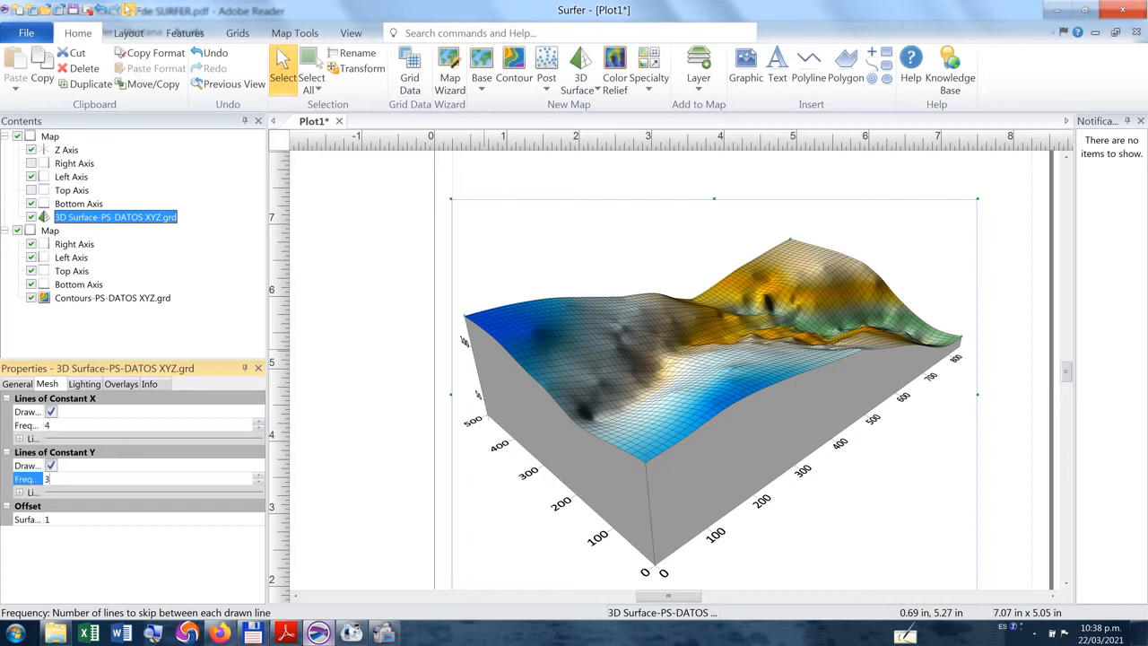
pyautogui.doubleClick(48, 479)
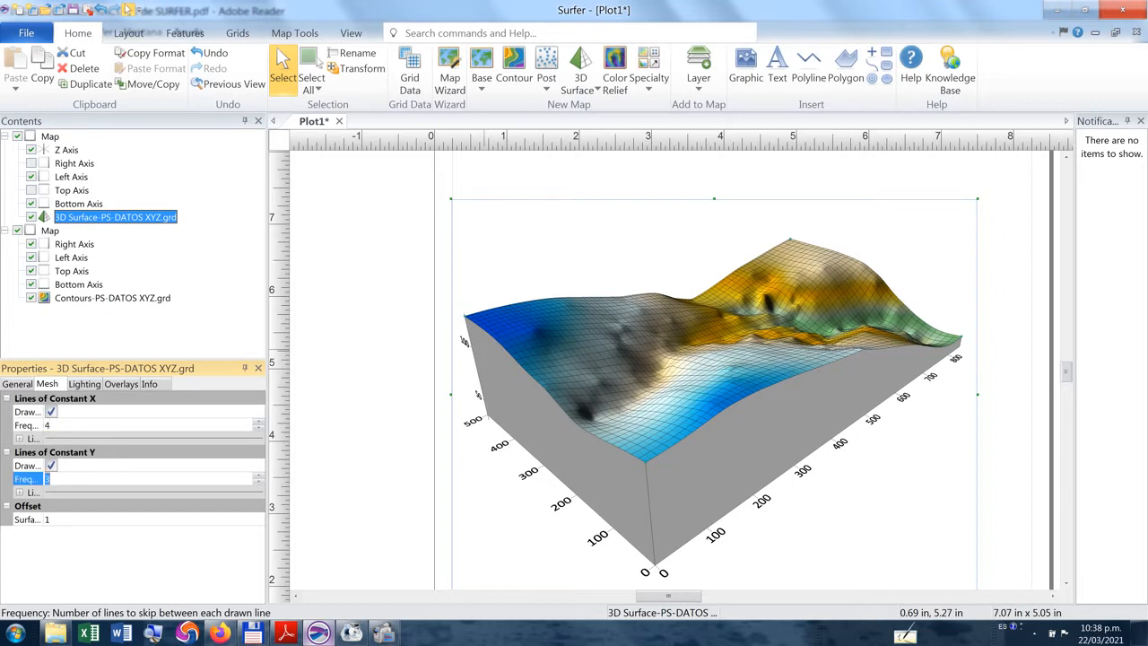
pyautogui.write('4')
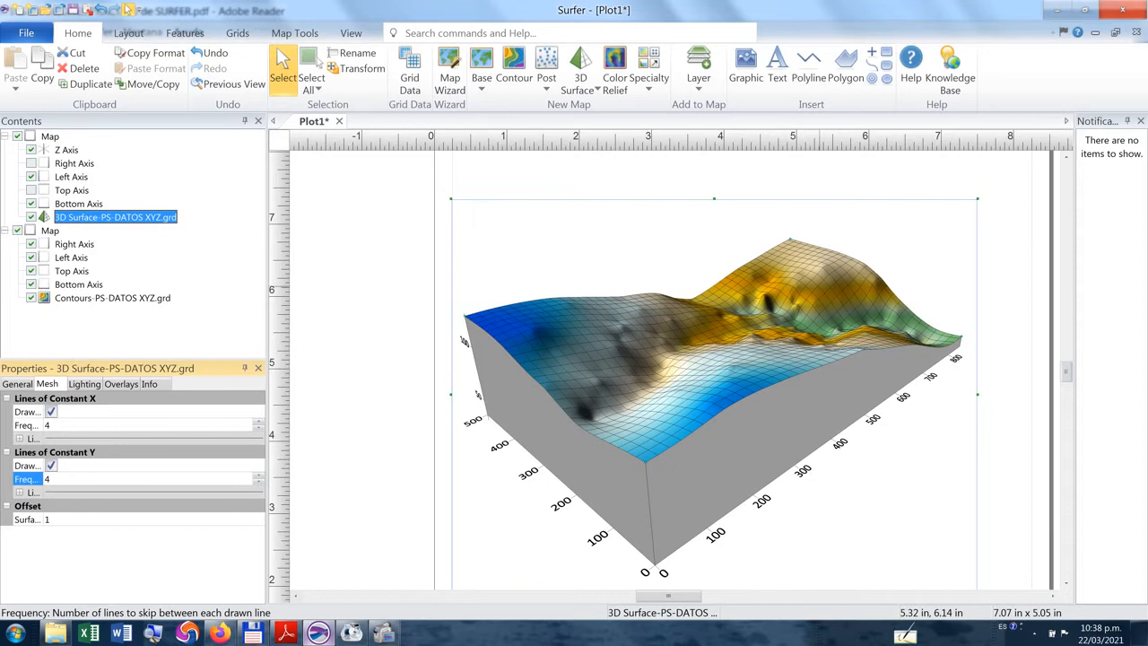
# Set the mesh frequency to 2 for both the constant X and constant Y lines.
pyautogui.moveTo(57, 425); pyautogui.dragTo(38, 425)
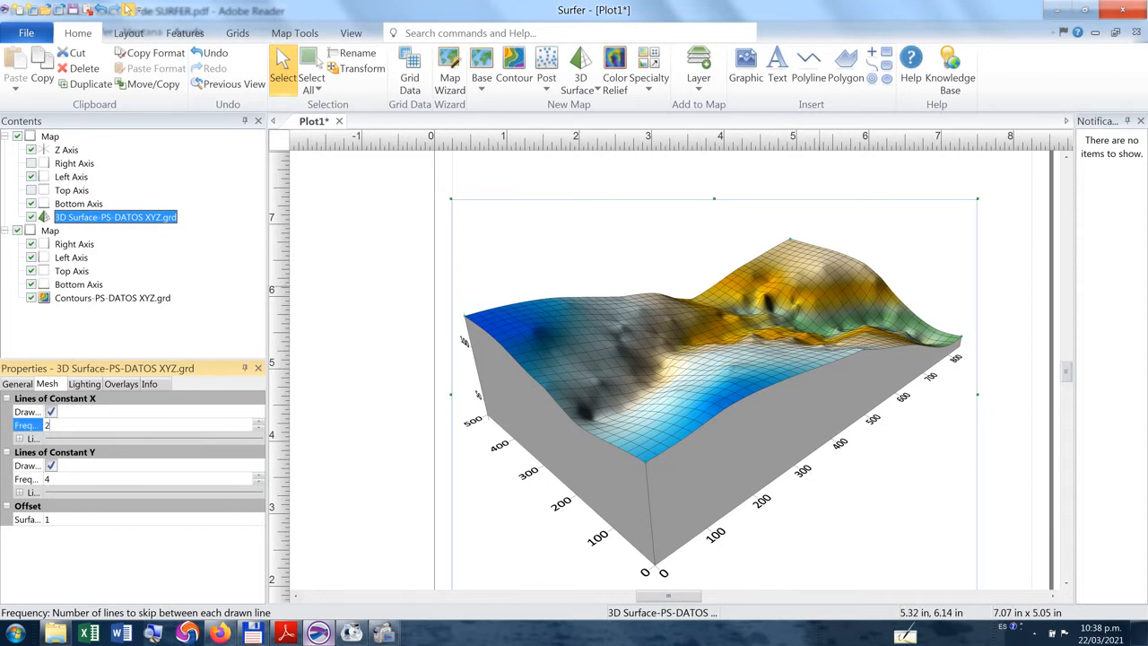
pyautogui.click(56, 479)
pyautogui.moveTo(56, 479); pyautogui.dragTo(41, 479)
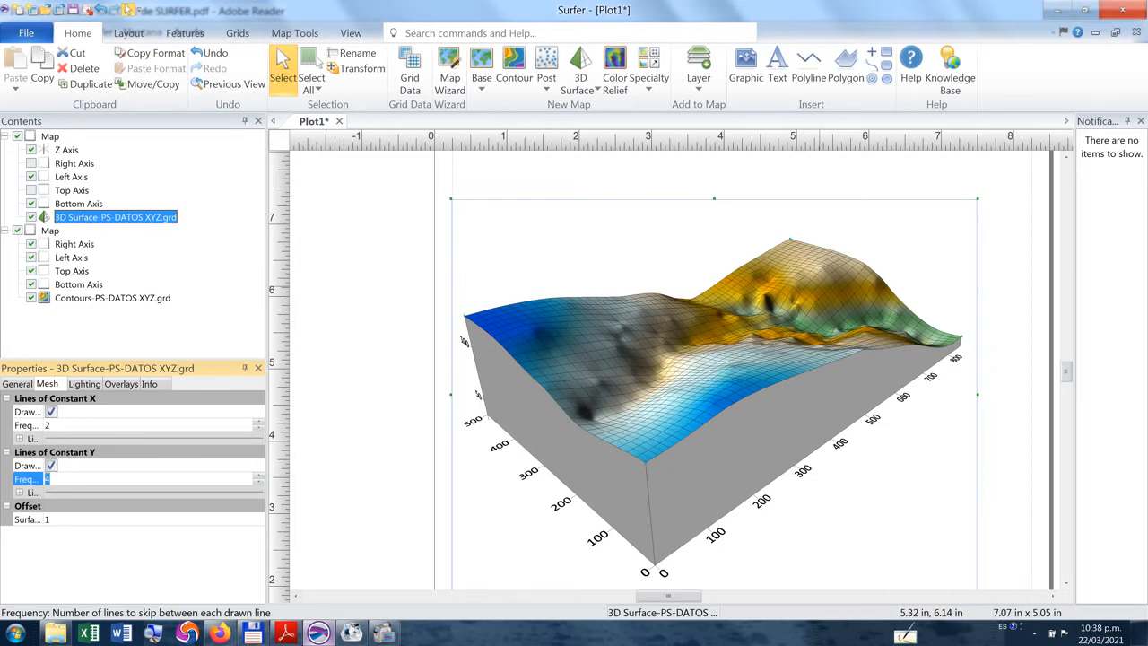
pyautogui.write('2')
pyautogui.click(56, 425)
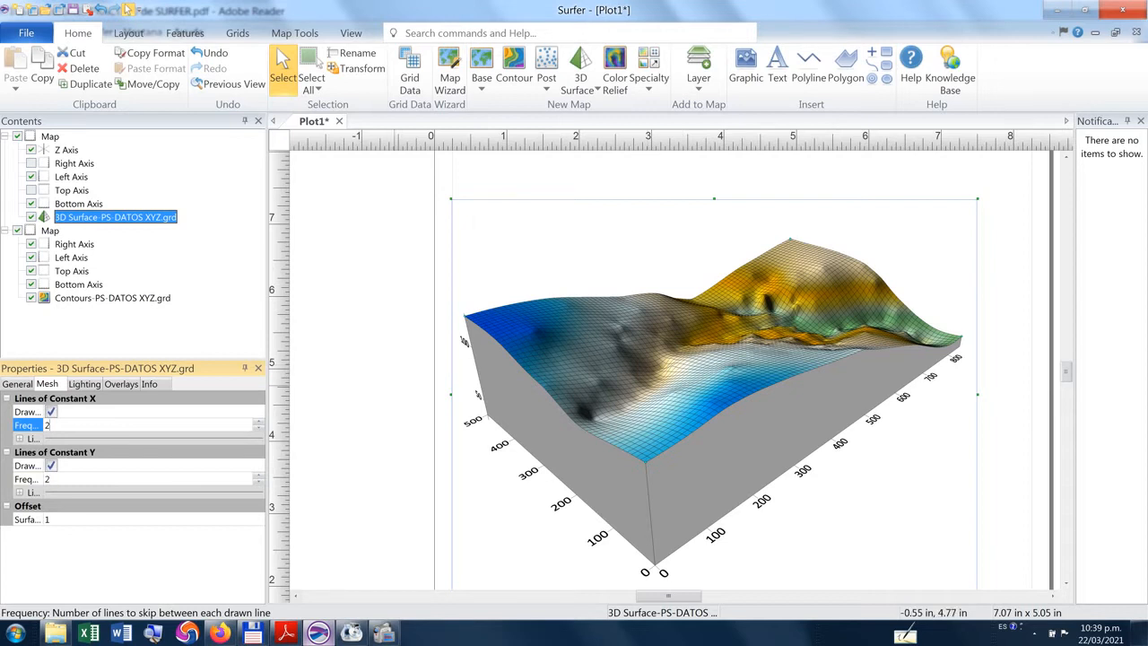
# Turn off drawing of the mesh lines in both X and Y on the 3D surface.
pyautogui.click(51, 412)
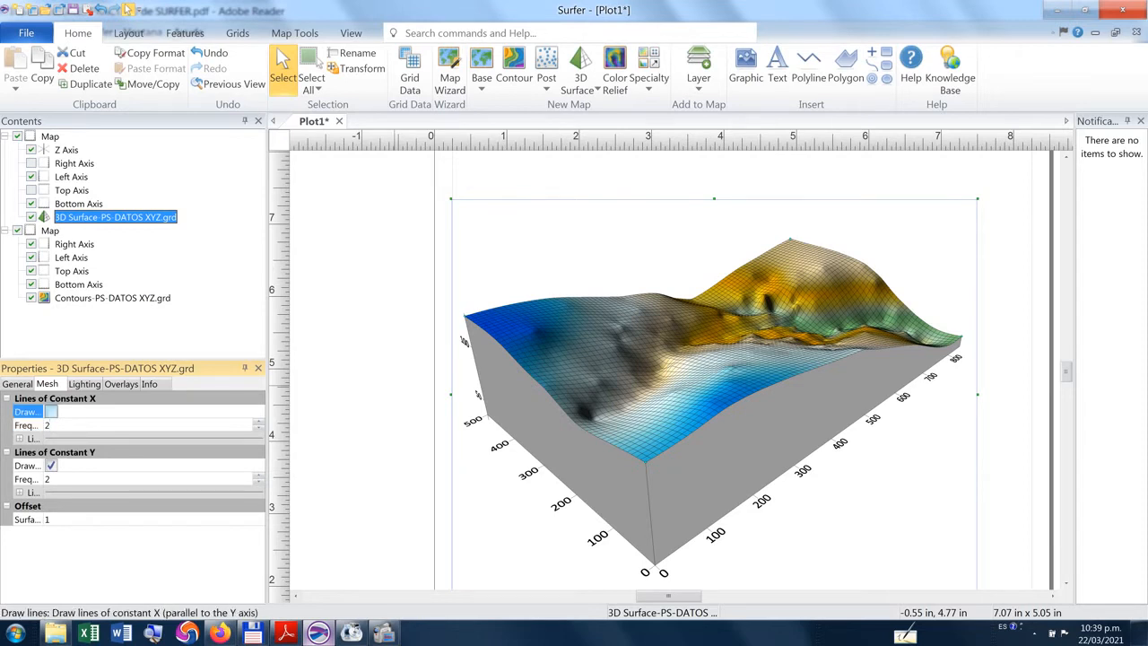
pyautogui.click(51, 466)
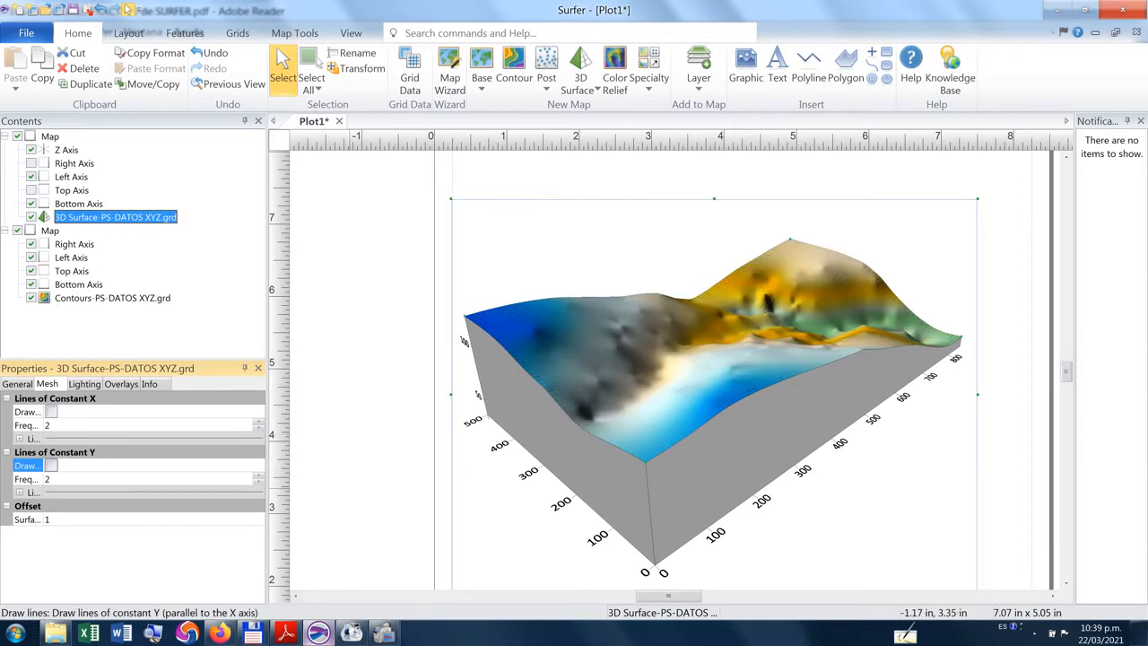
pyautogui.click(27, 479)
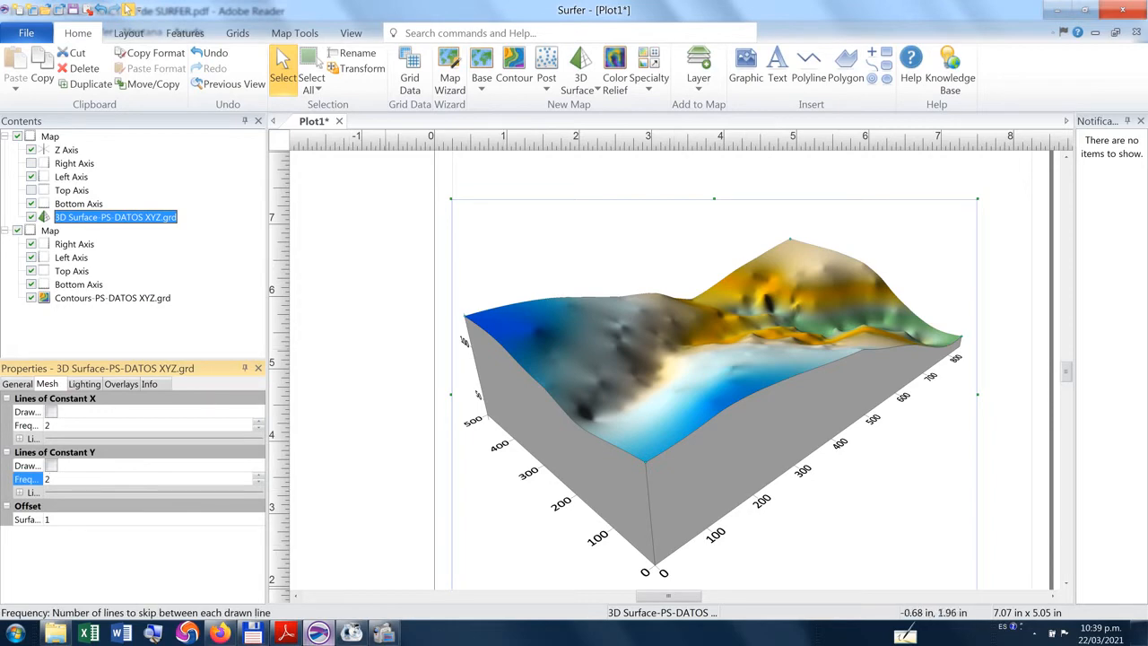
# Check the lighting instructions in the PDF and set the 3D surface's lighting model to Smooth in Surfer.
pyautogui.click(285, 634)
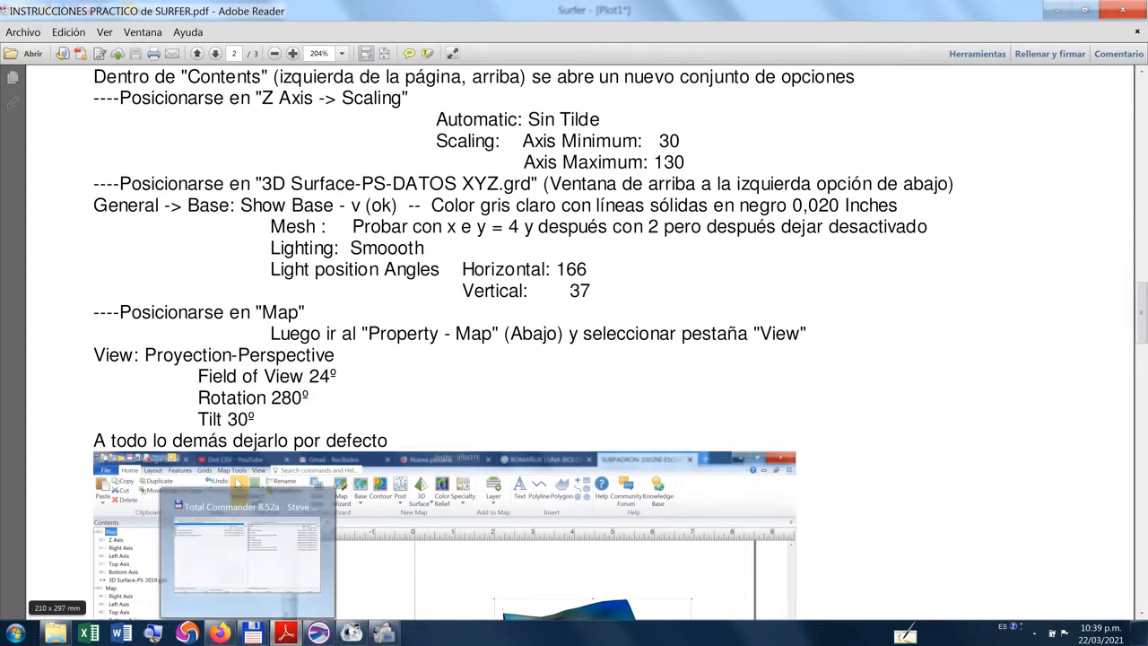
pyautogui.click(318, 633)
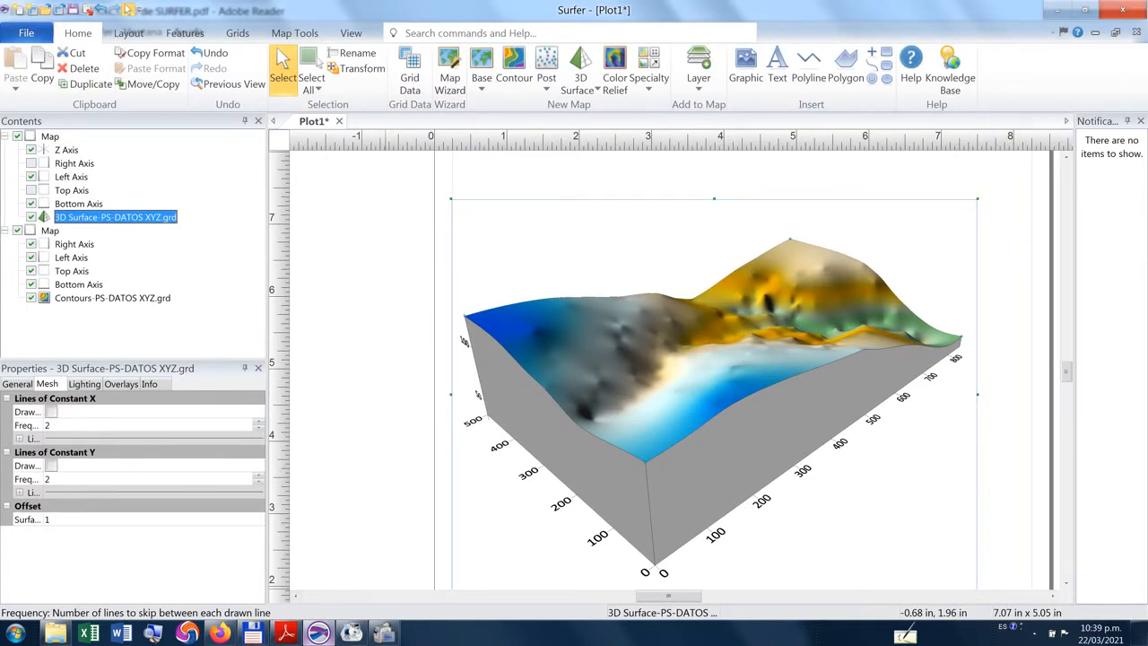
pyautogui.click(84, 384)
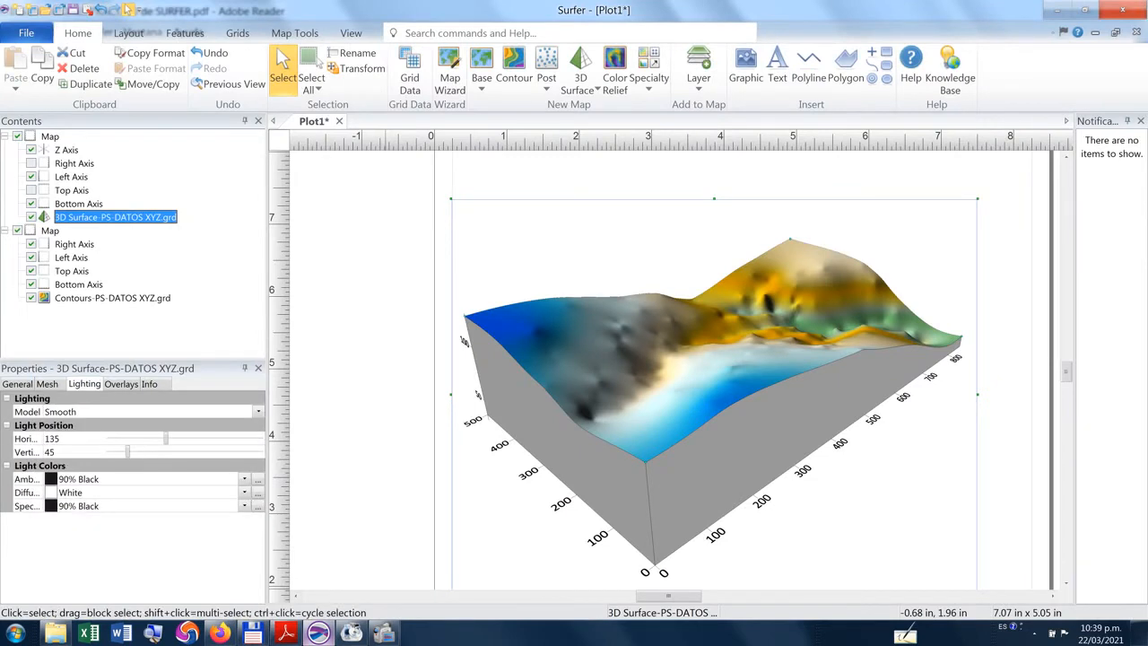
pyautogui.click(258, 412)
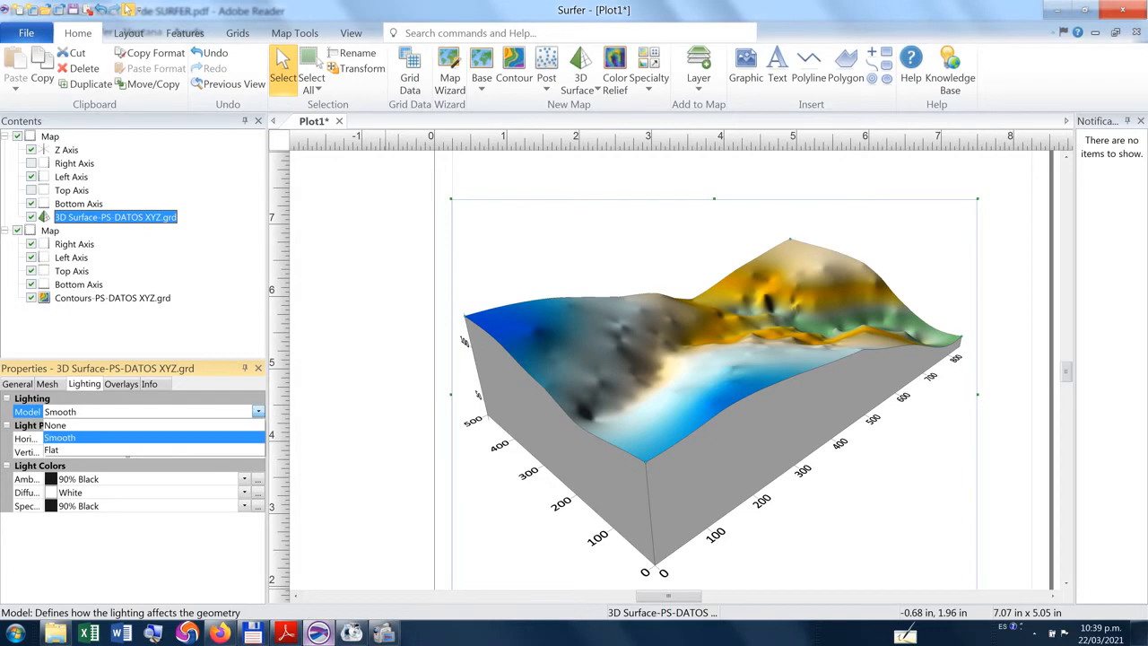
pyautogui.click(90, 437)
# Set the 3D surface's light position to 166 degrees horizontal and 37 degrees vertical.
pyautogui.moveTo(383, 632)
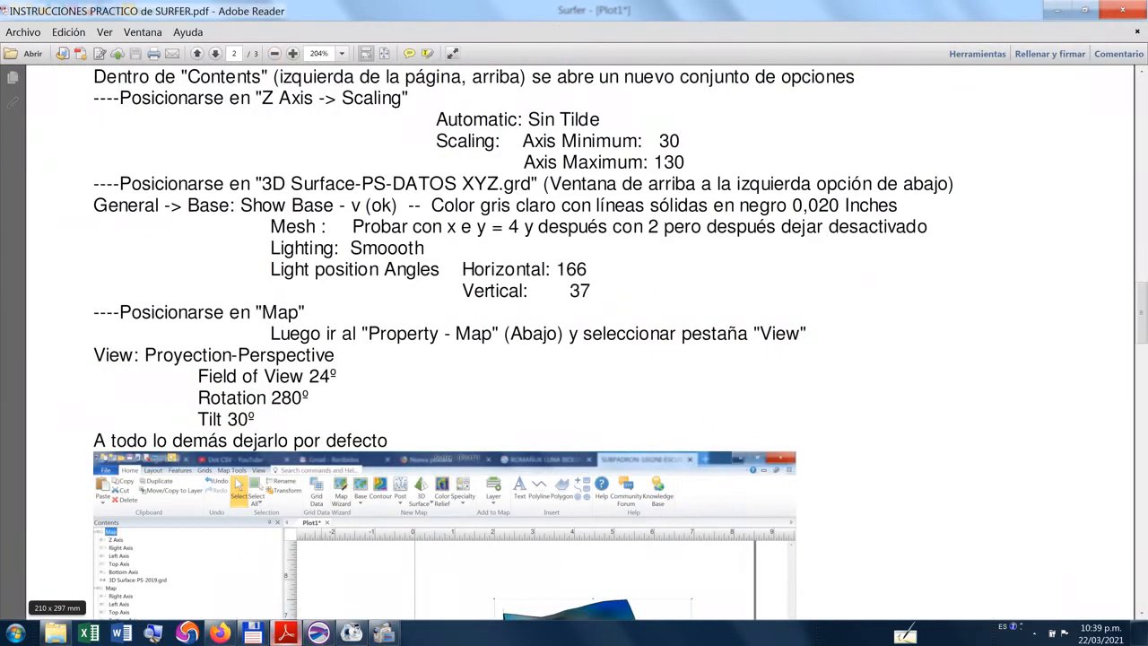
pyautogui.click(286, 633)
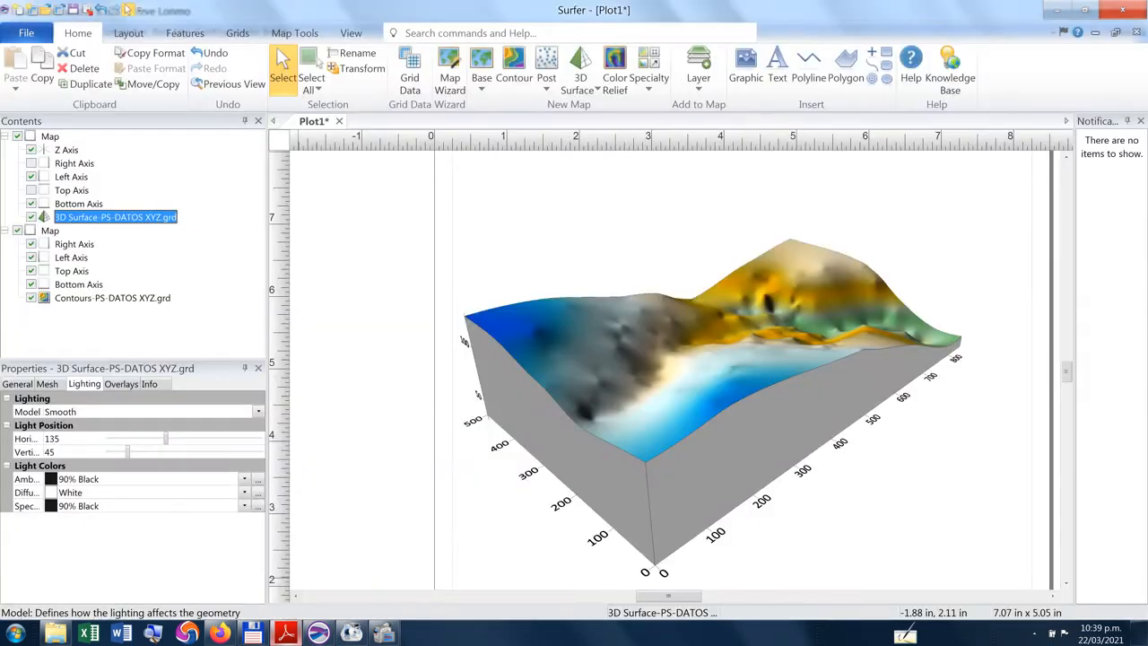
pyautogui.click(59, 439)
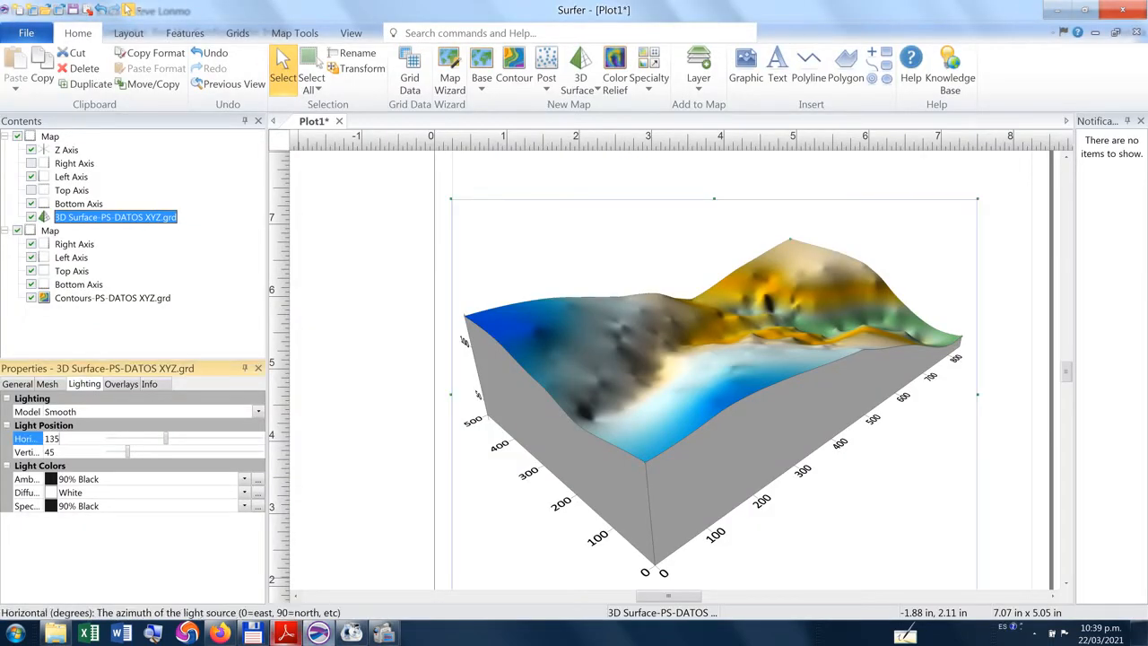
pyautogui.moveTo(60, 439); pyautogui.dragTo(40, 438)
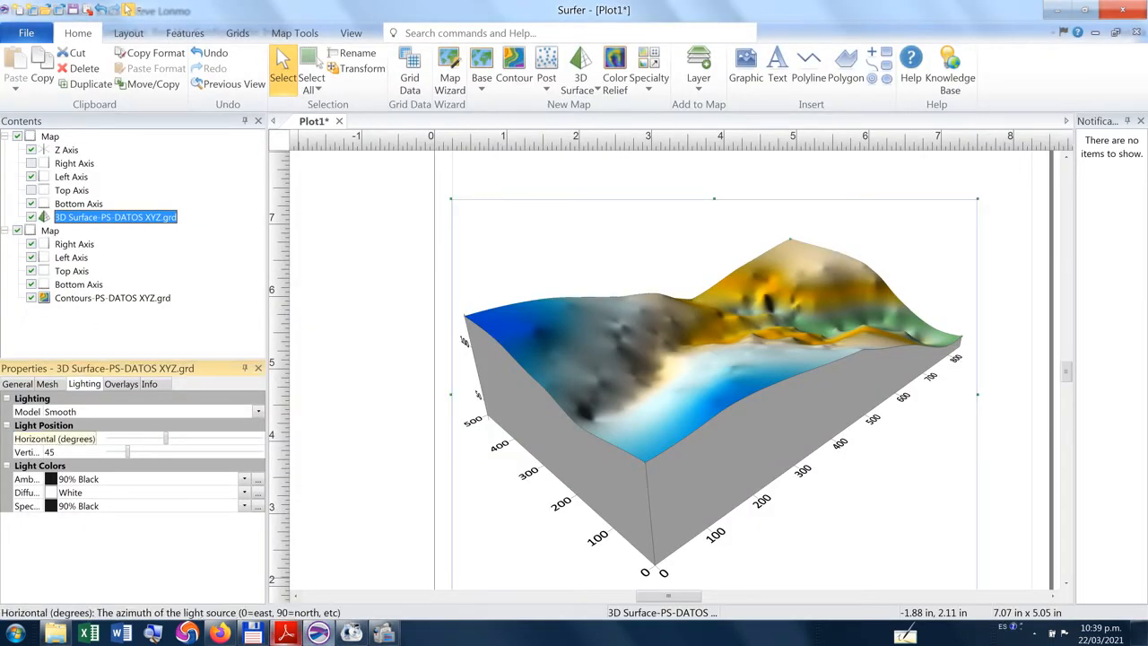
pyautogui.write('166')
pyautogui.press('Tab')
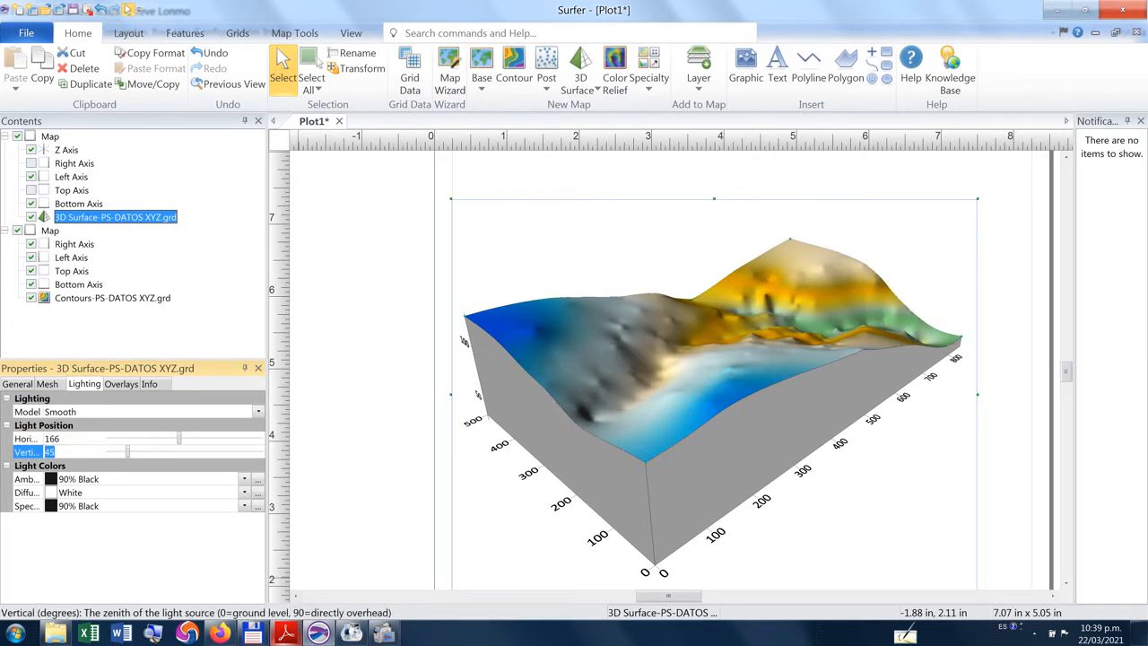
pyautogui.write('37')
pyautogui.click(61, 439)
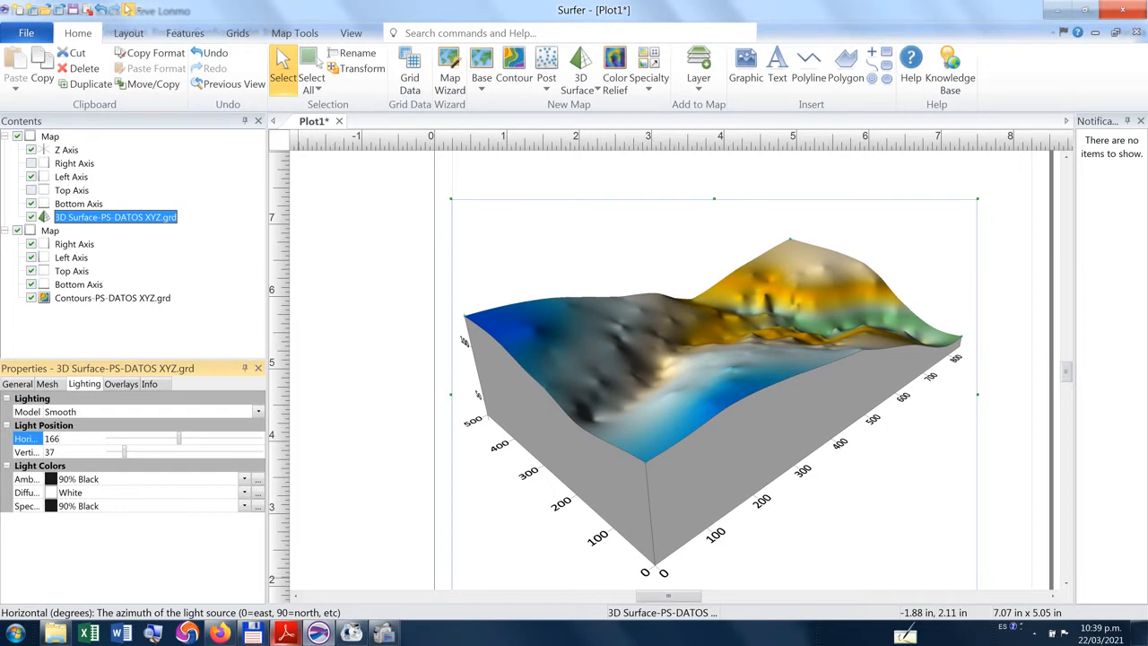
# Check the map view instructions in the PDF and select the parent map of the 3D surface in Surfer.
pyautogui.click(286, 633)
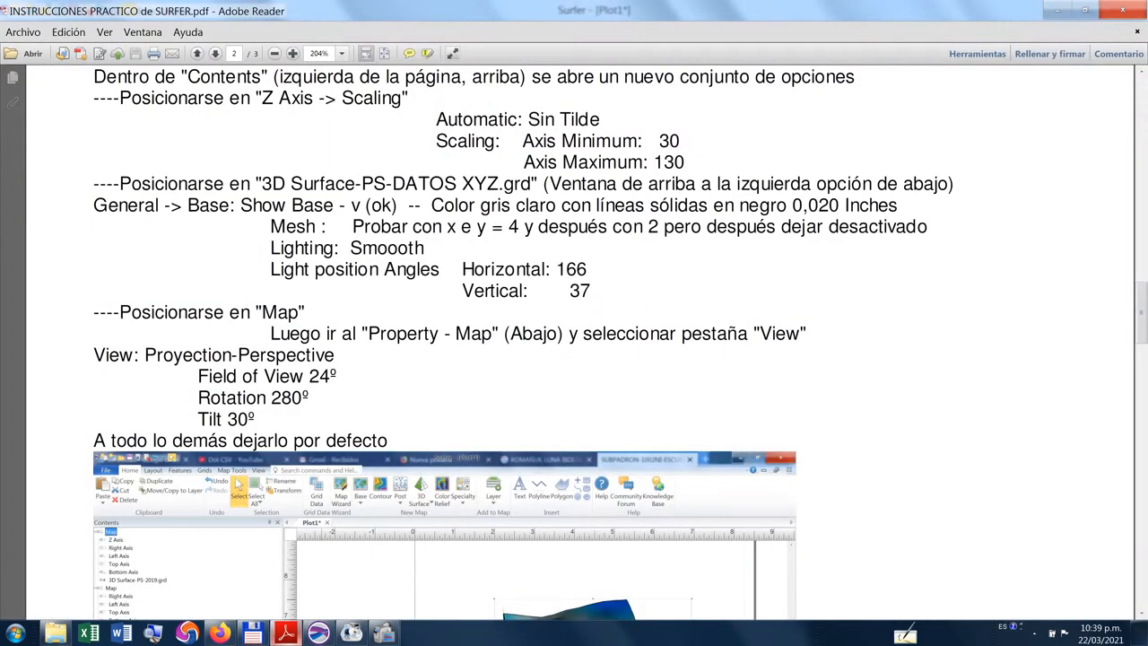
pyautogui.scroll(-4, 653, 407)
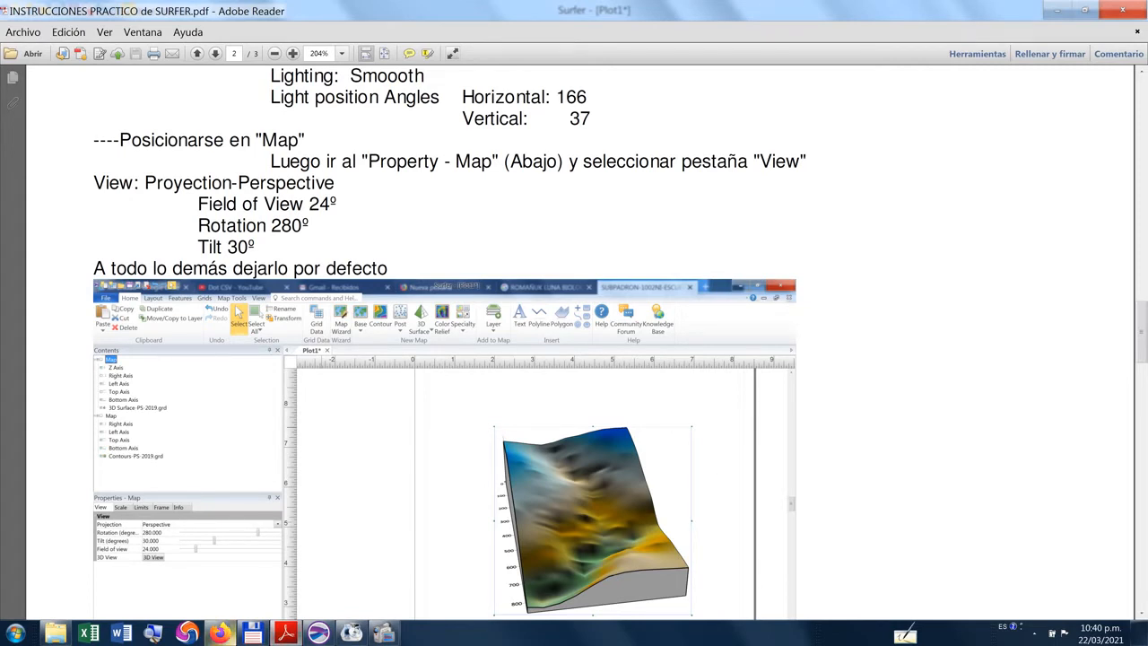
pyautogui.click(318, 633)
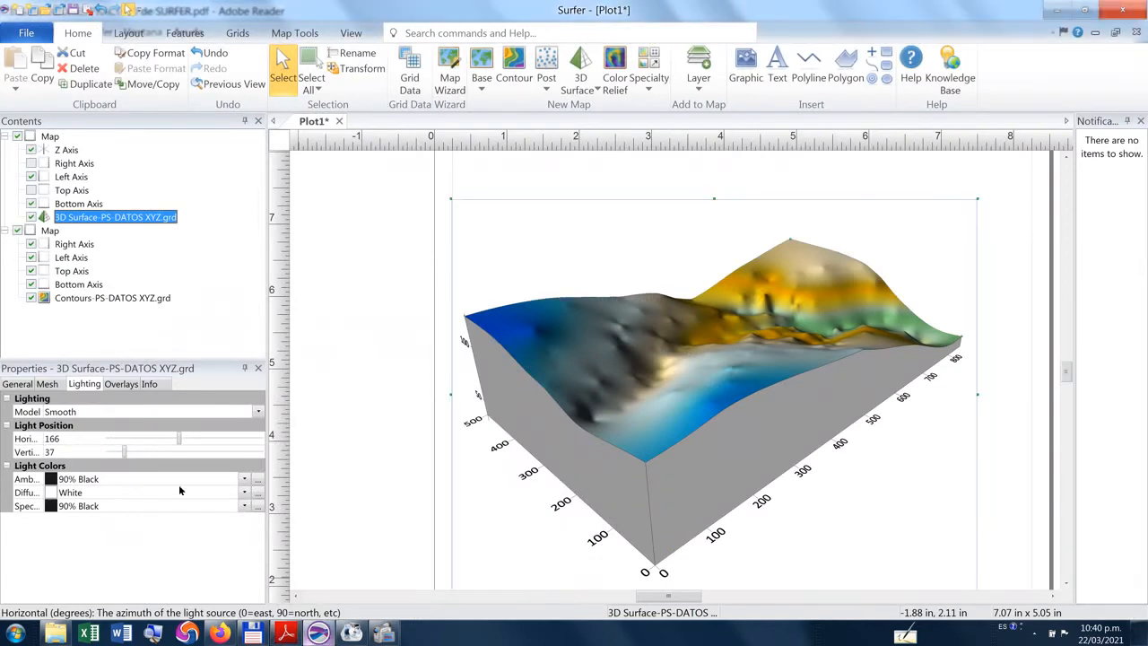
pyautogui.click(131, 345)
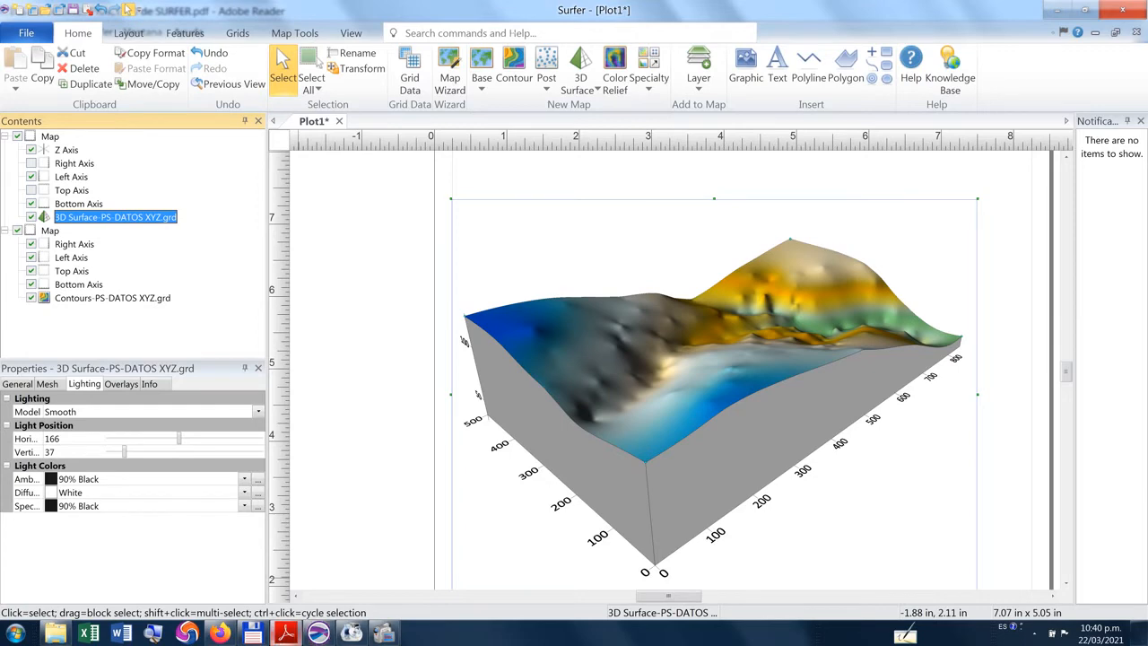
pyautogui.click(285, 633)
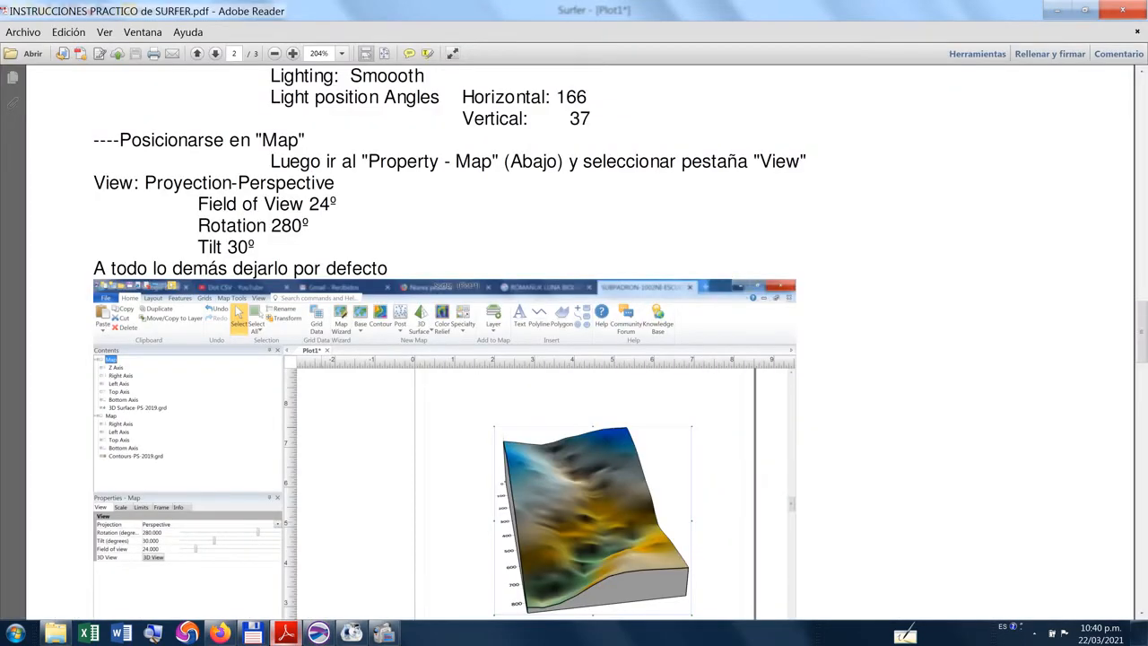
pyautogui.click(285, 633)
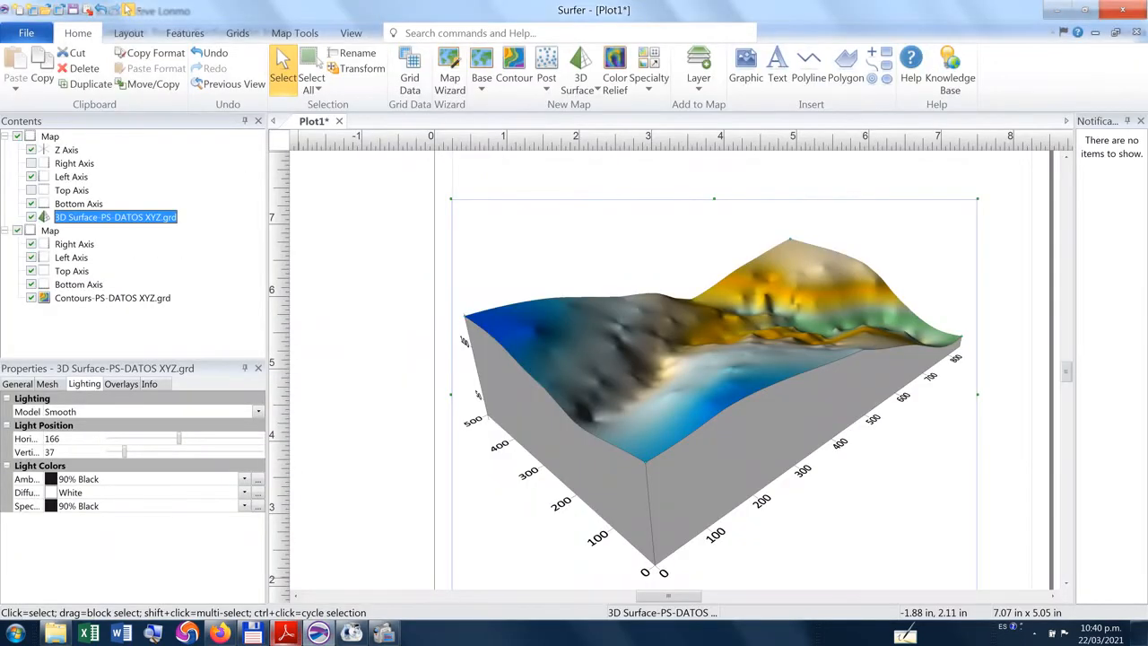
pyautogui.click(104, 337)
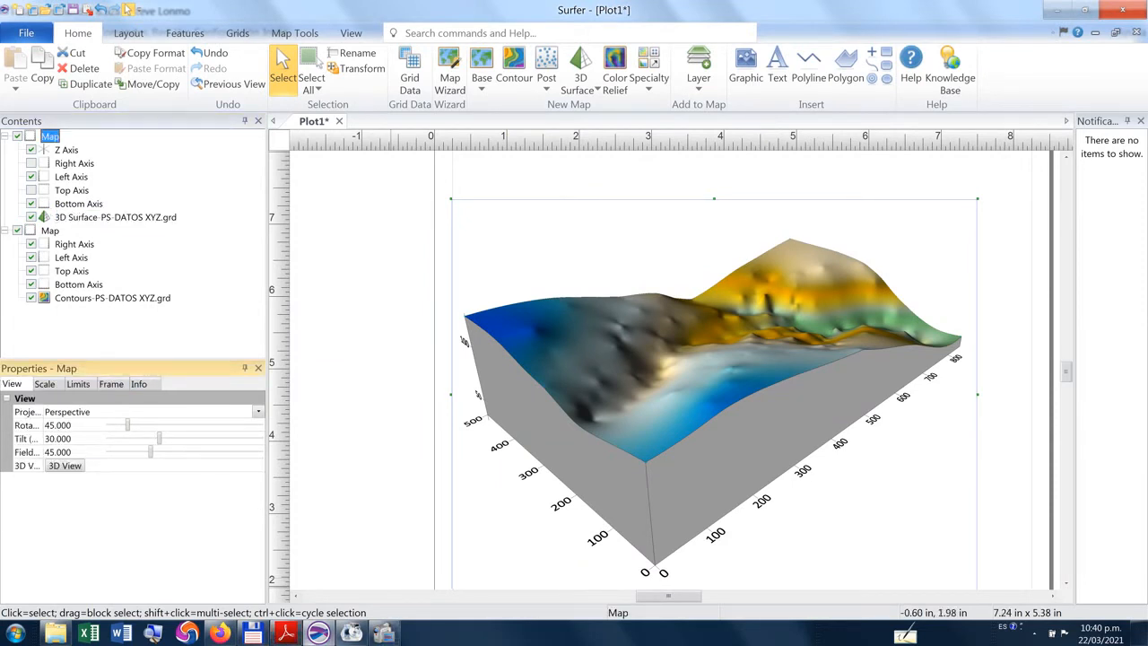
# Recheck the projection values in the PDF and set the 3D surface map's field of view to 24 degrees in Surfer.
pyautogui.click(319, 634)
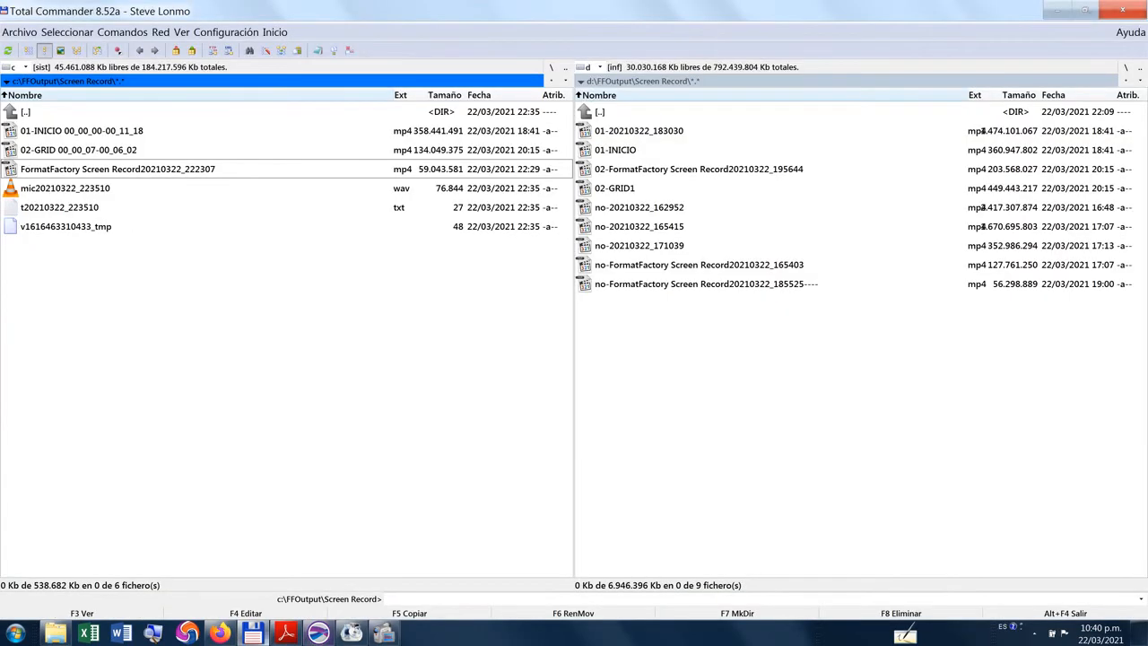
pyautogui.click(285, 633)
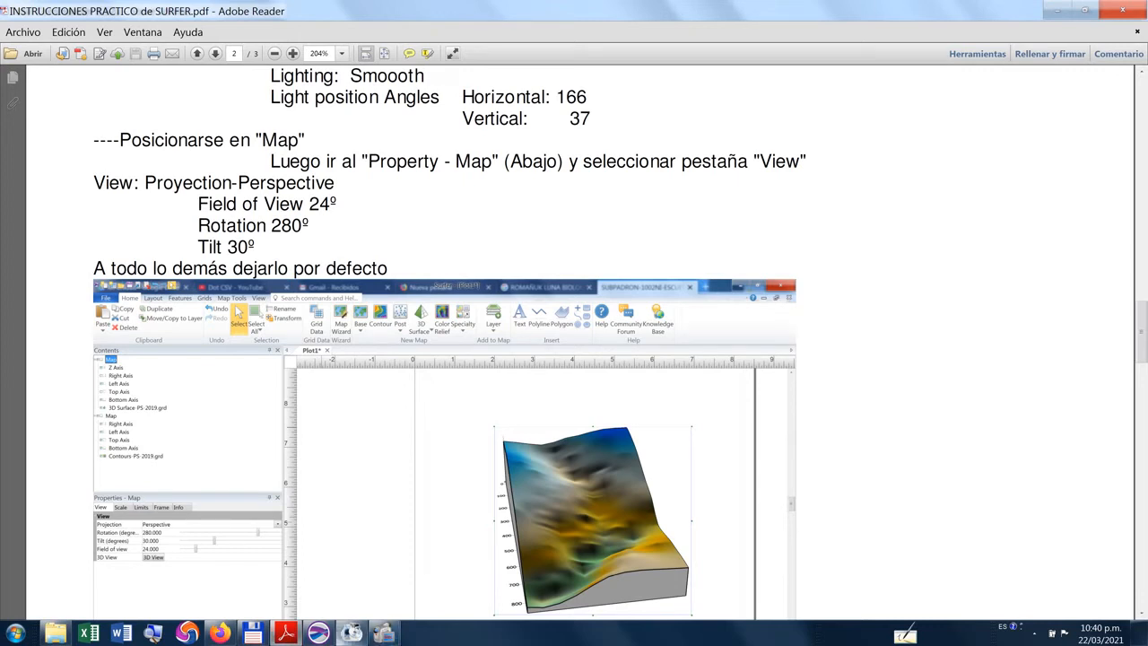
pyautogui.click(318, 633)
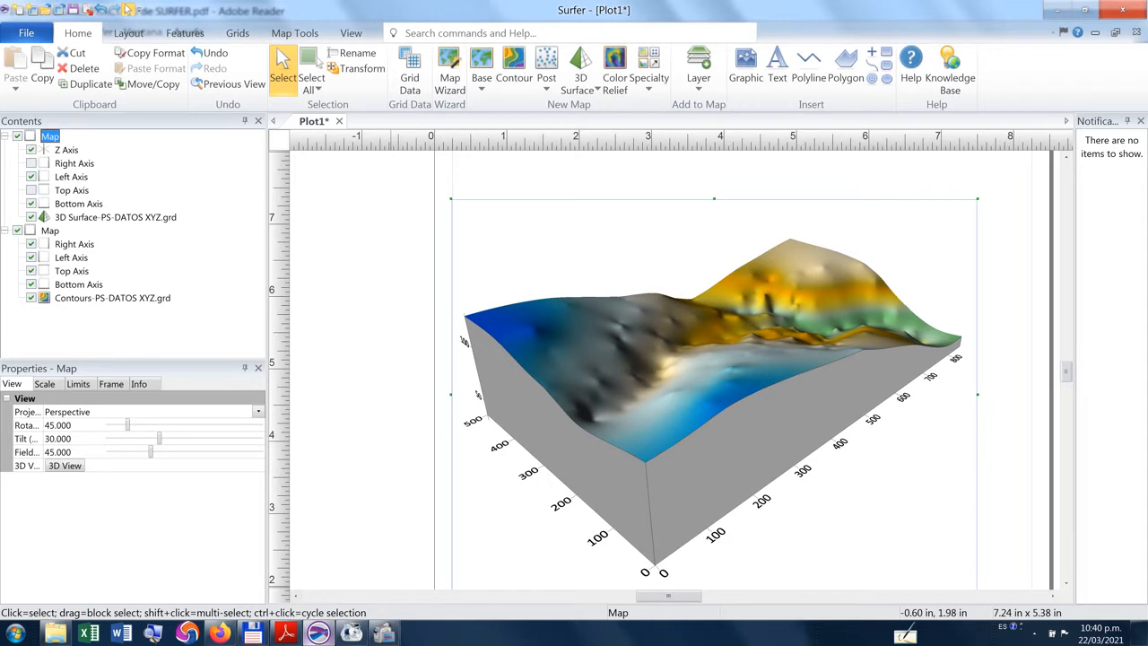
pyautogui.click(66, 452)
pyautogui.doubleClick(66, 453)
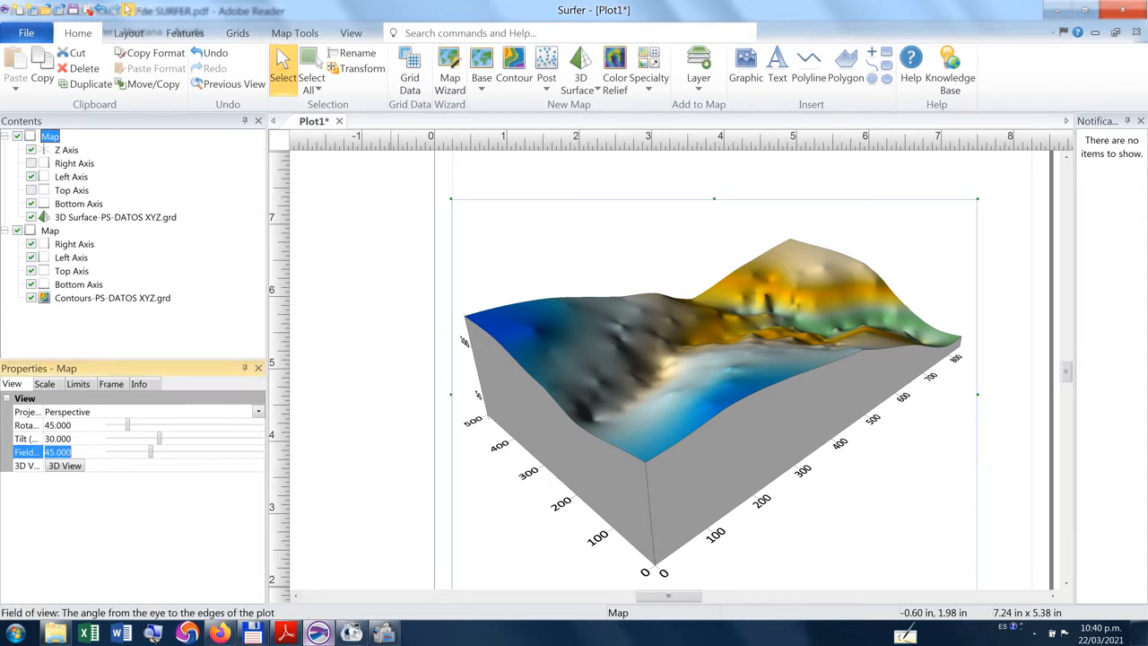
pyautogui.click(66, 426)
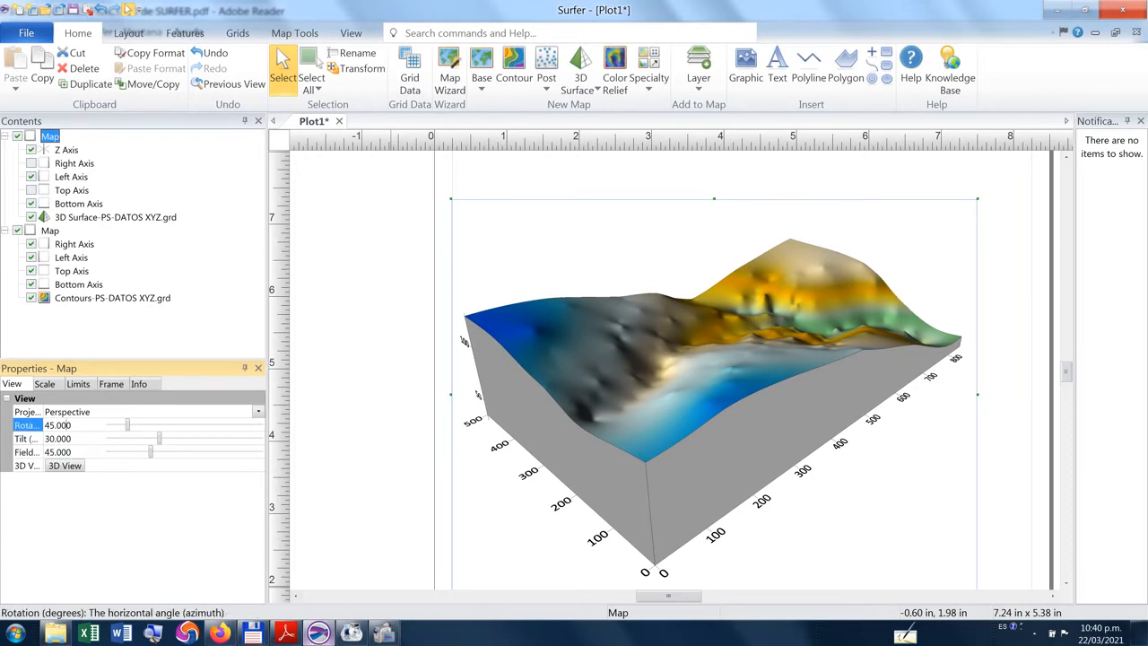
pyautogui.click(285, 633)
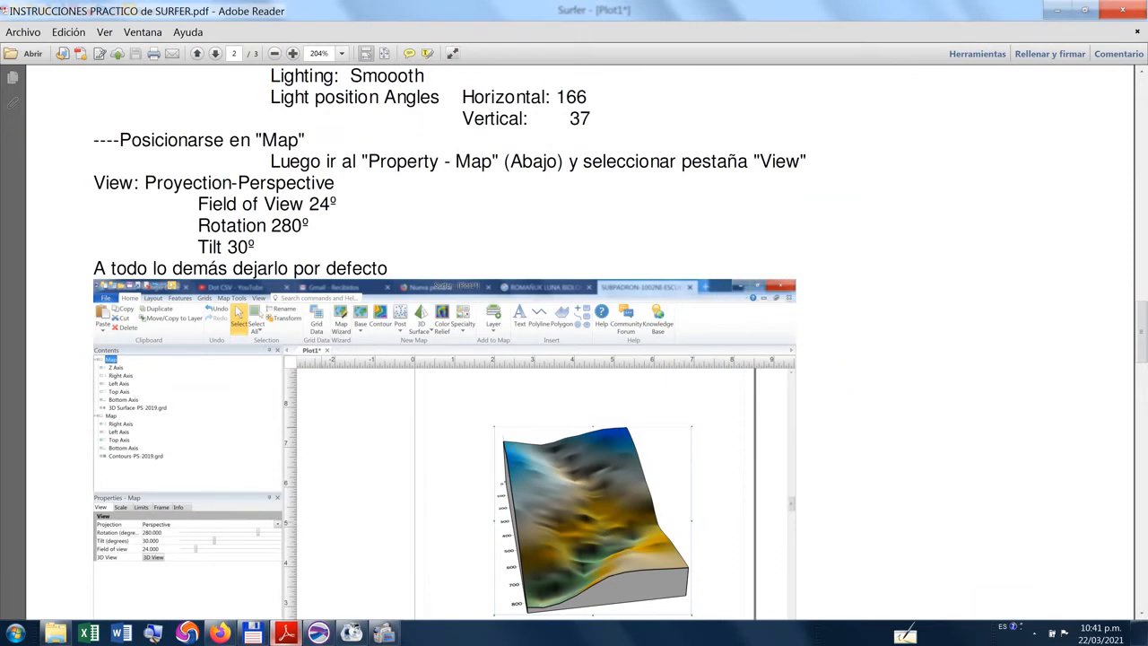
pyautogui.click(286, 633)
pyautogui.click(59, 452)
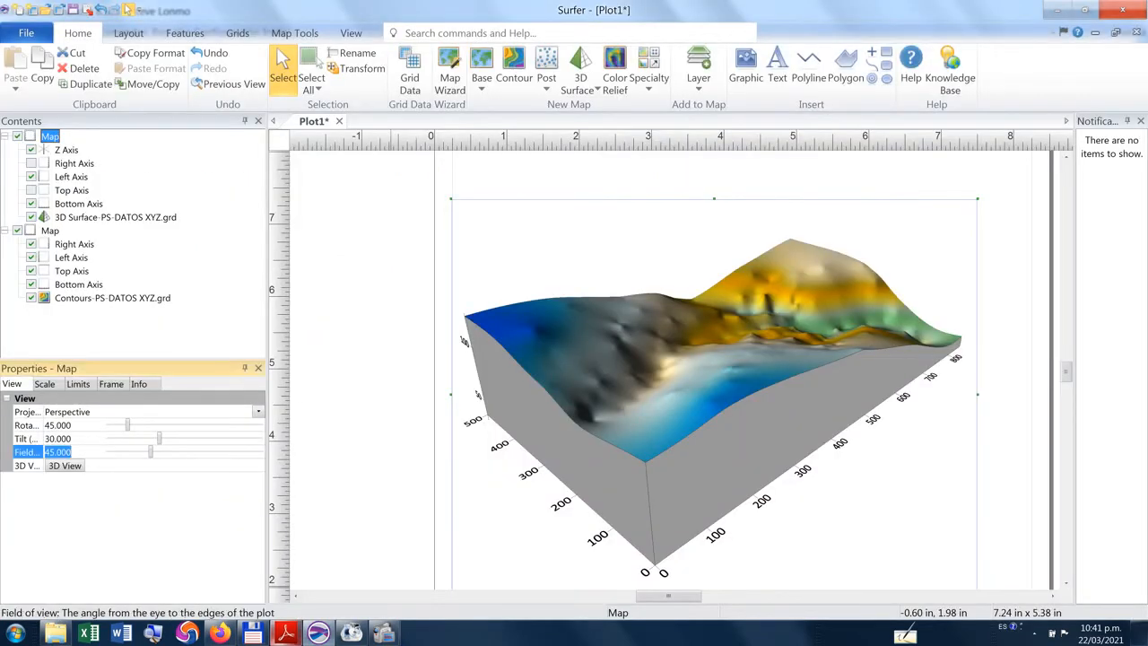
pyautogui.write('24')
# Set the 3D surface map's rotation to 280 degrees.
pyautogui.click(62, 425)
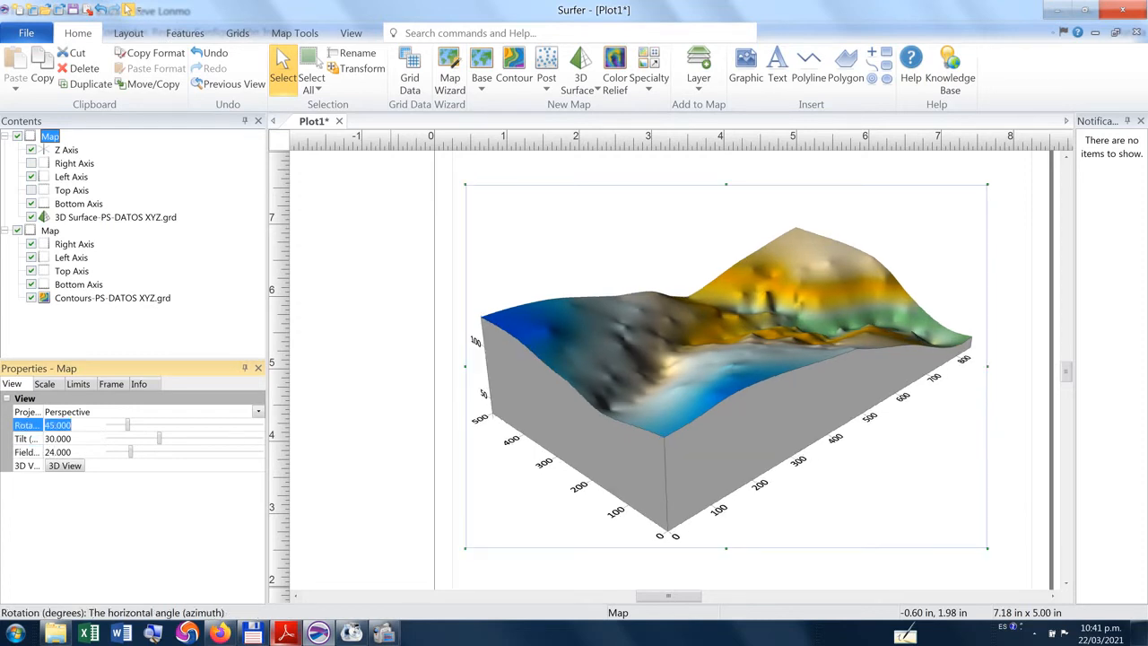
pyautogui.write('280')
pyautogui.press('Tab')
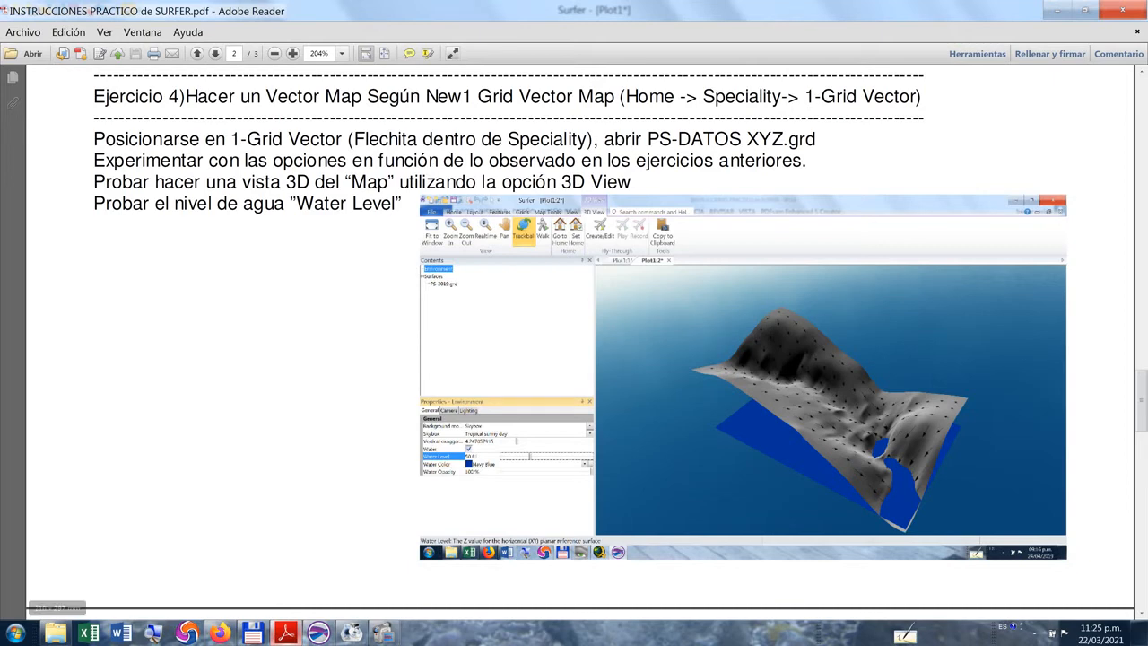
# Switch from the PDF to Surfer and move the 3D surface map off the page, beneath the contour map.
pyautogui.click(318, 634)
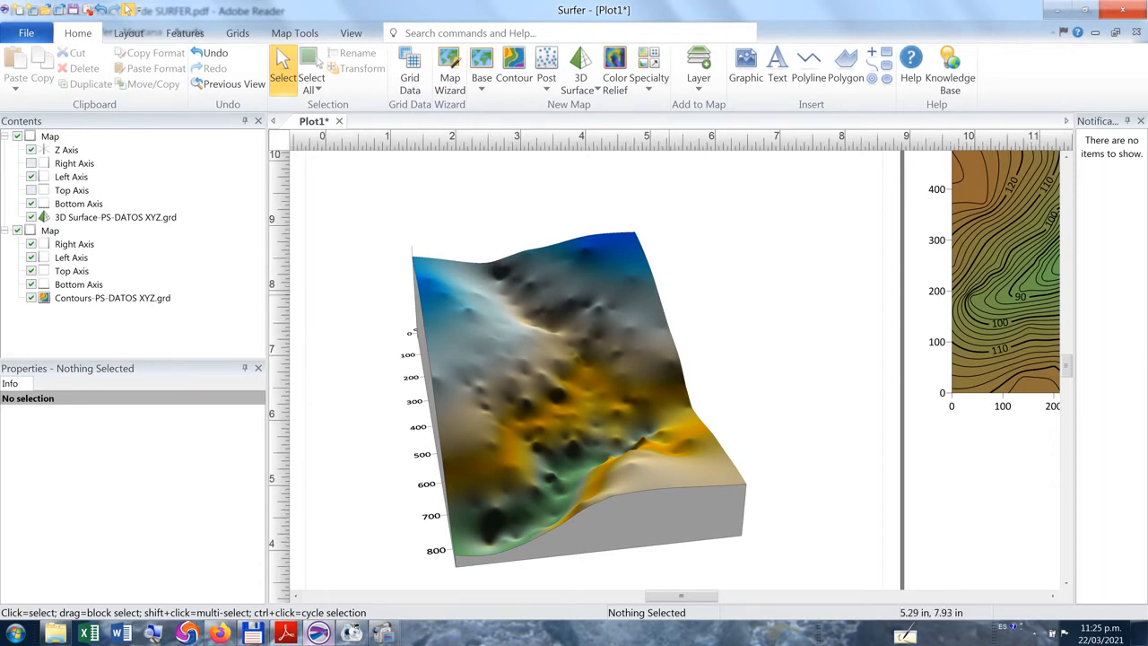
pyautogui.scroll(-2, 669, 295)
pyautogui.scroll(-1, 663, 292)
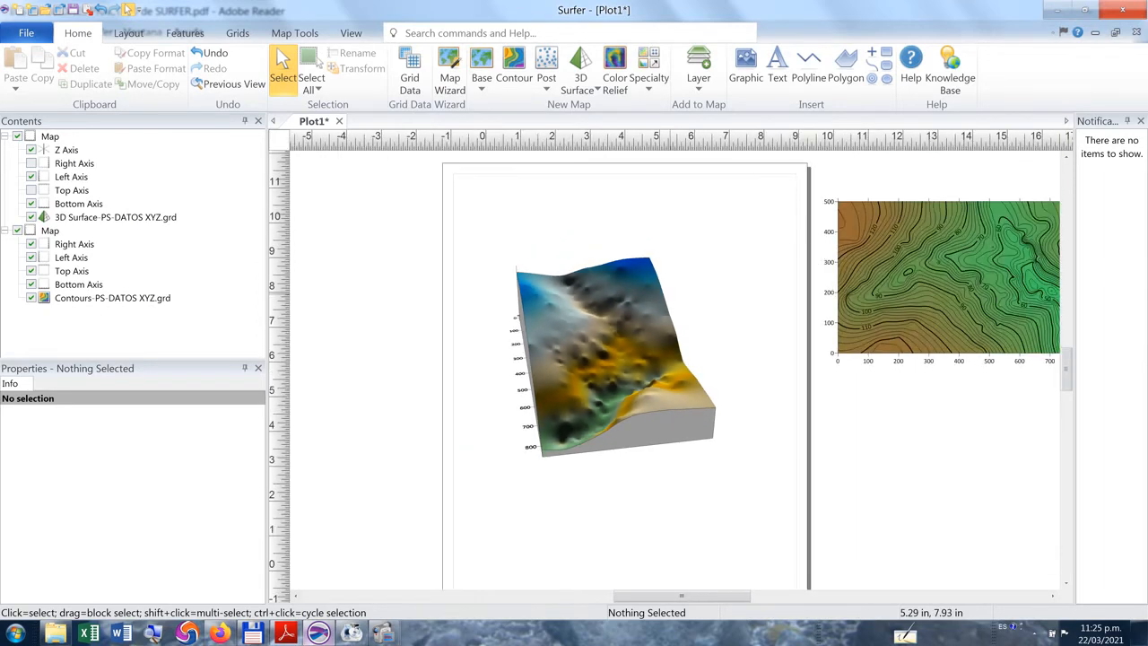
pyautogui.scroll(-3, 665, 288)
pyautogui.moveTo(616, 286); pyautogui.dragTo(631, 278)
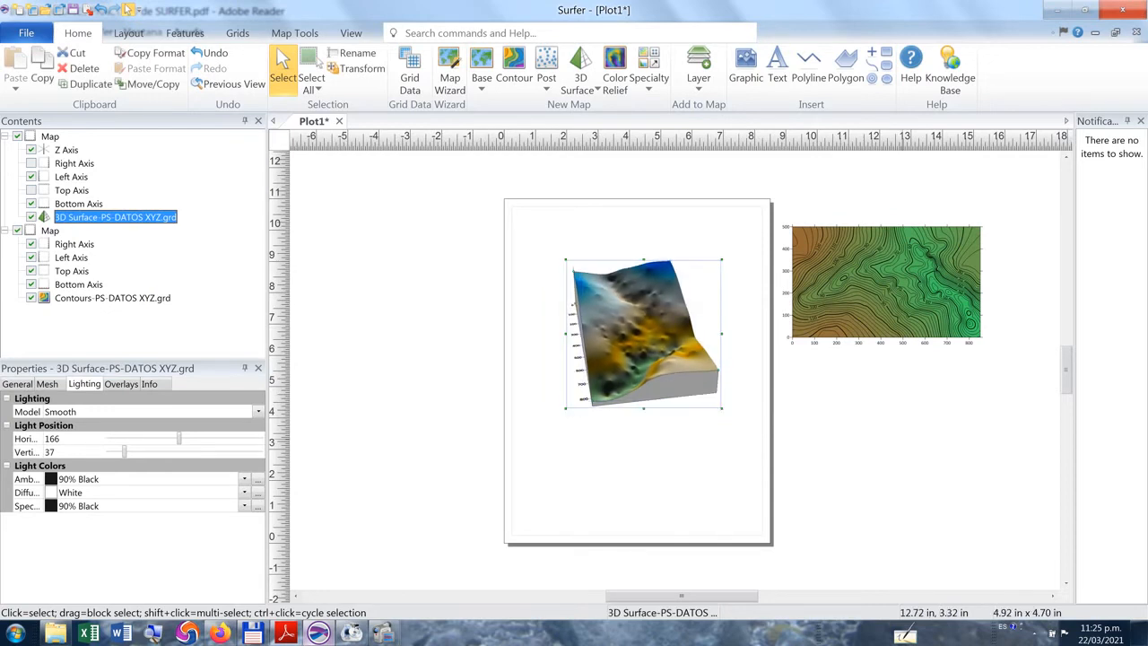
pyautogui.moveTo(655, 318); pyautogui.dragTo(919, 435)
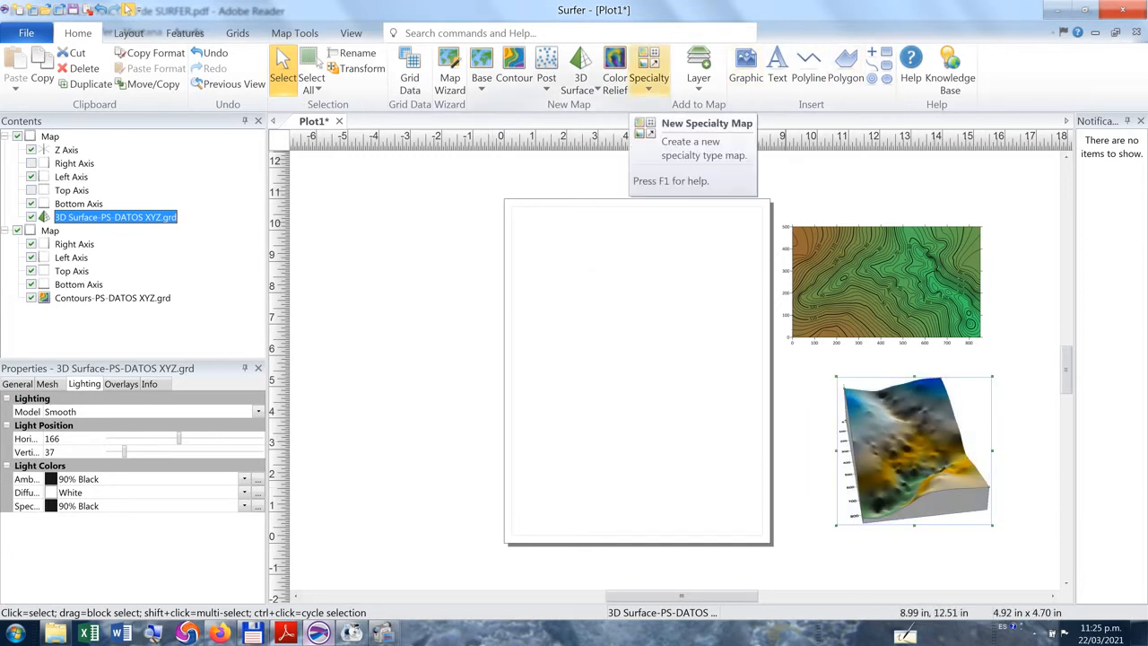
# Create a new 1-Grid Vector map from the PS-DATOS XYZ grid file.
pyautogui.click(649, 81)
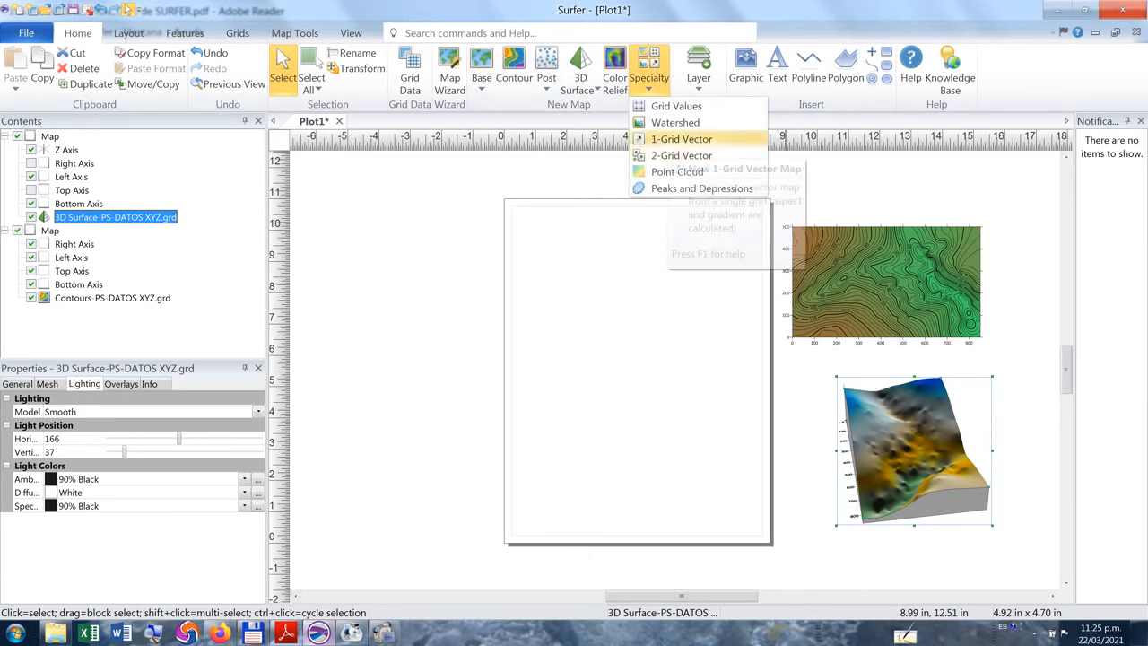
pyautogui.click(681, 155)
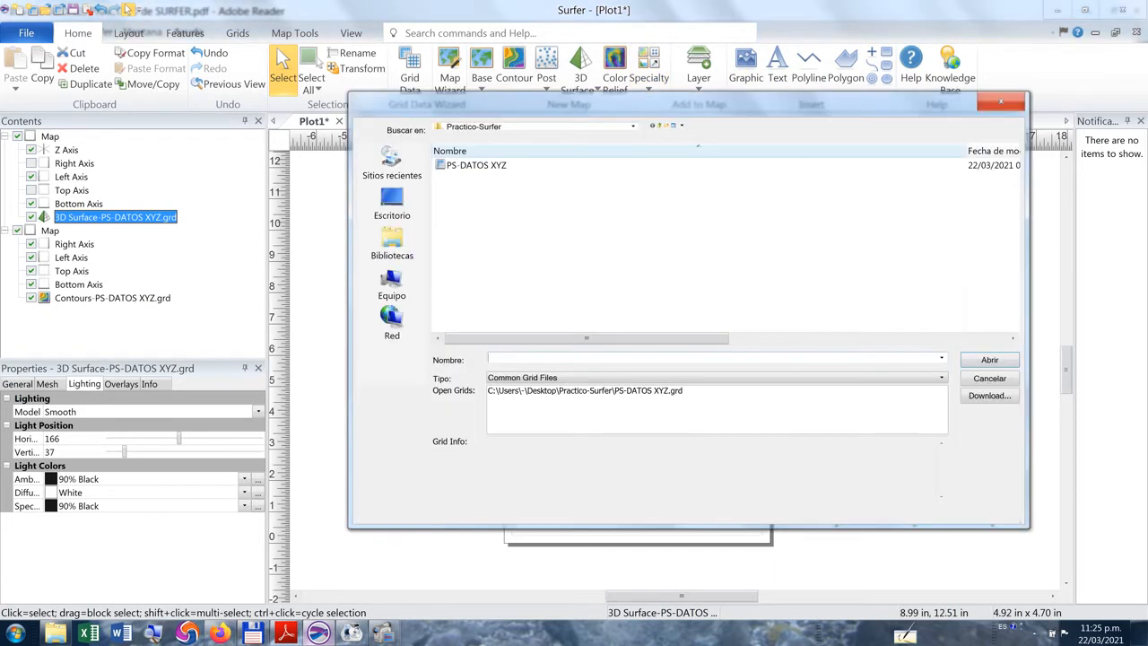
pyautogui.click(478, 166)
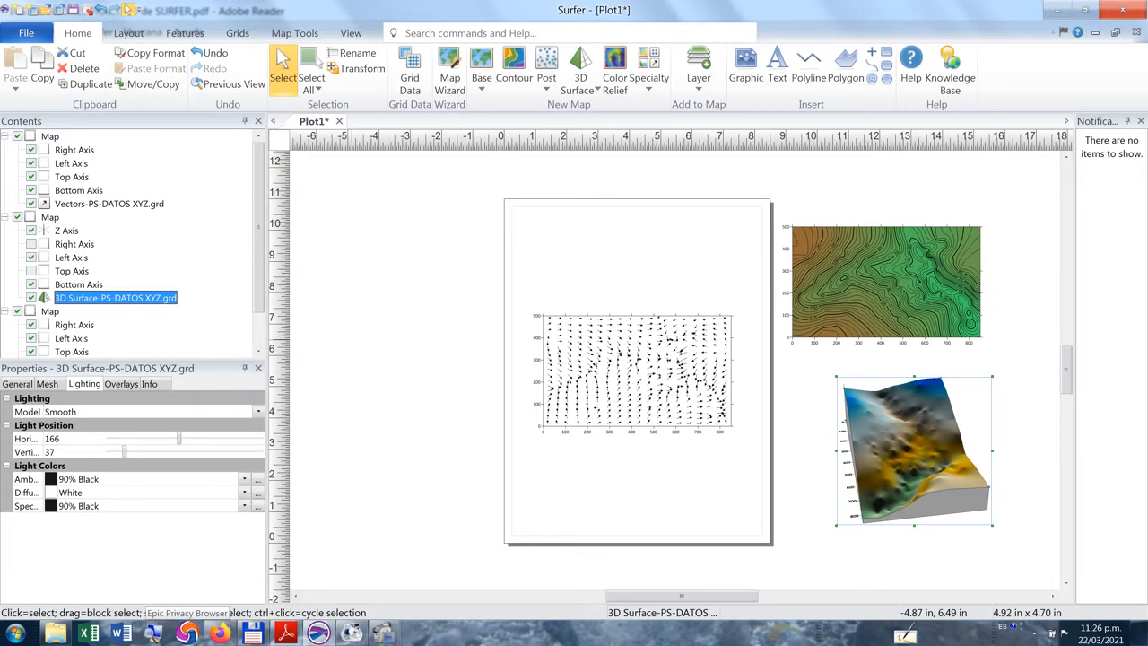
# Examine the new vector map's objects and its vector layer's coordinate system, symbol and data properties.
pyautogui.scroll(-1, 259, 242)
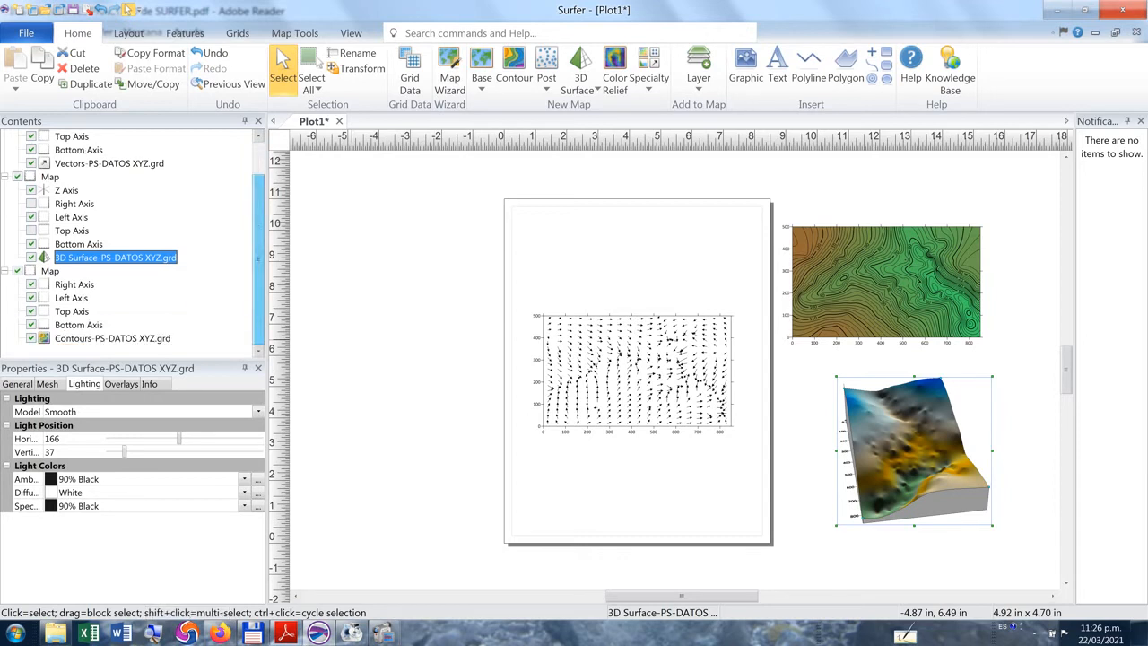
pyautogui.scroll(1, 135, 242)
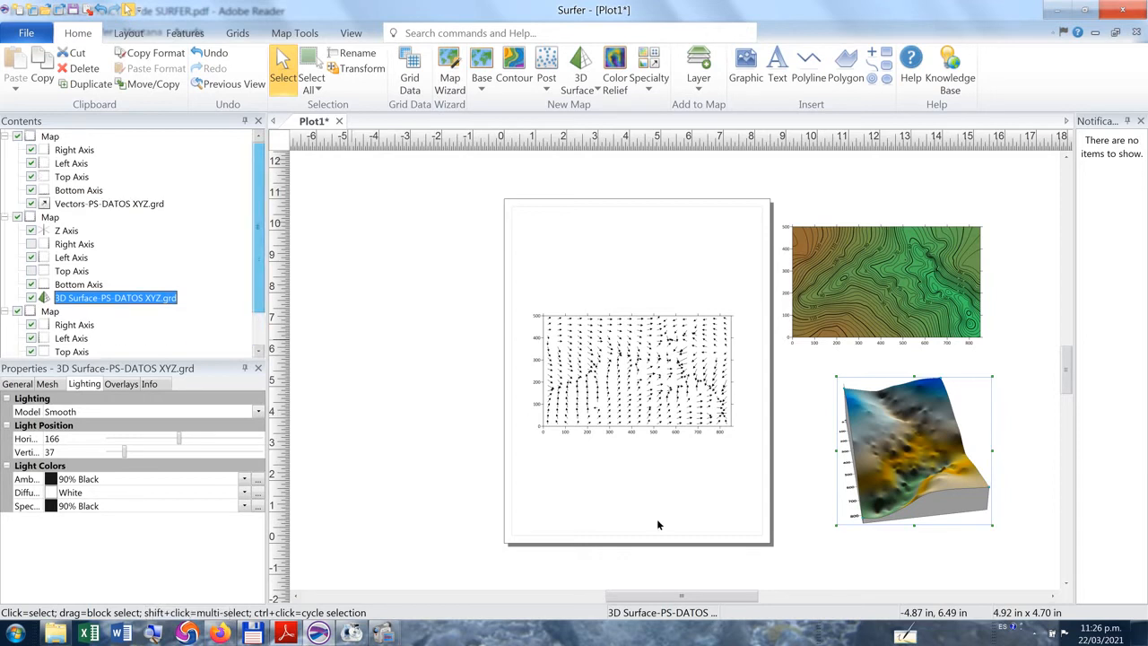
pyautogui.click(112, 346)
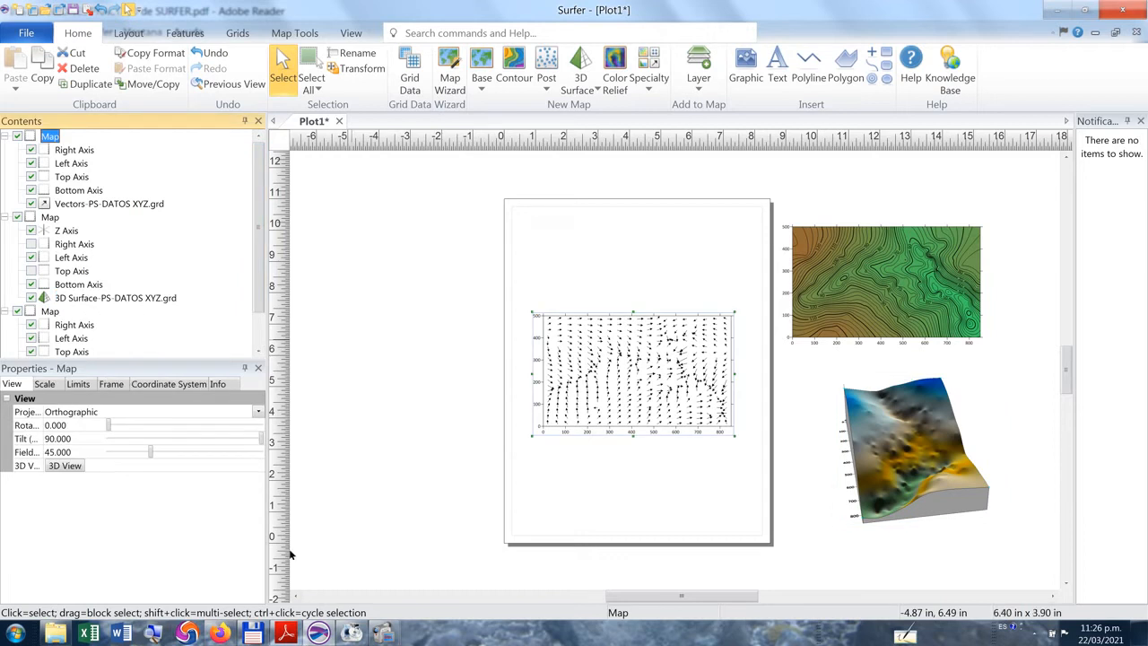
pyautogui.press('Down')
pyautogui.press('Down')
pyautogui.press('Down')
pyautogui.press('Down')
pyautogui.press('Down')
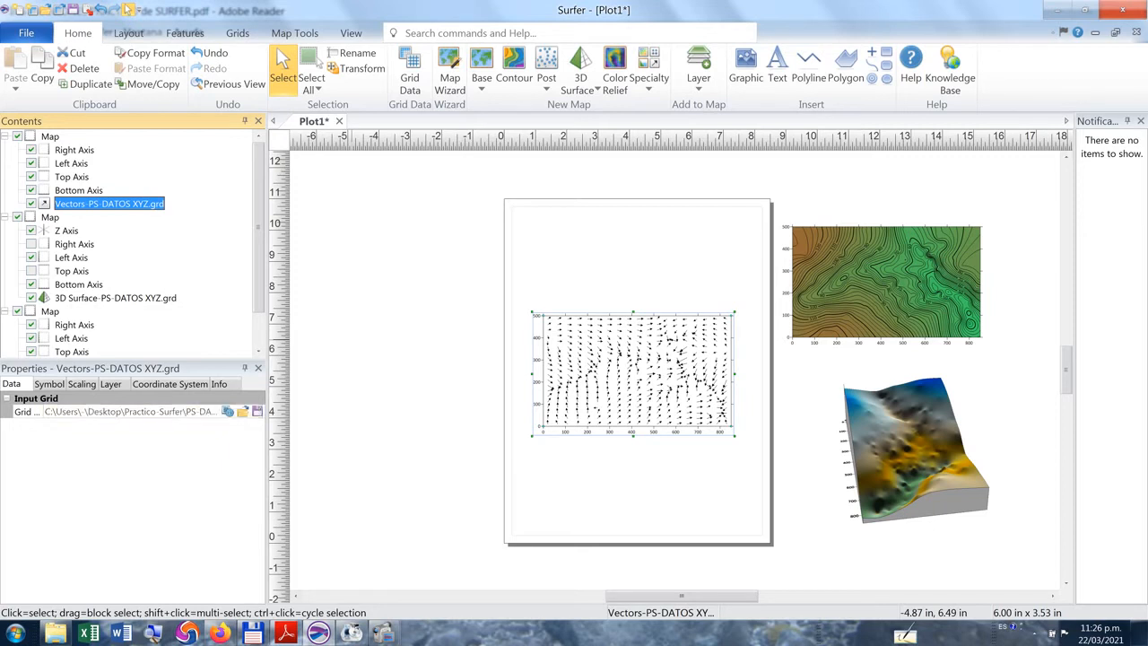
pyautogui.click(169, 383)
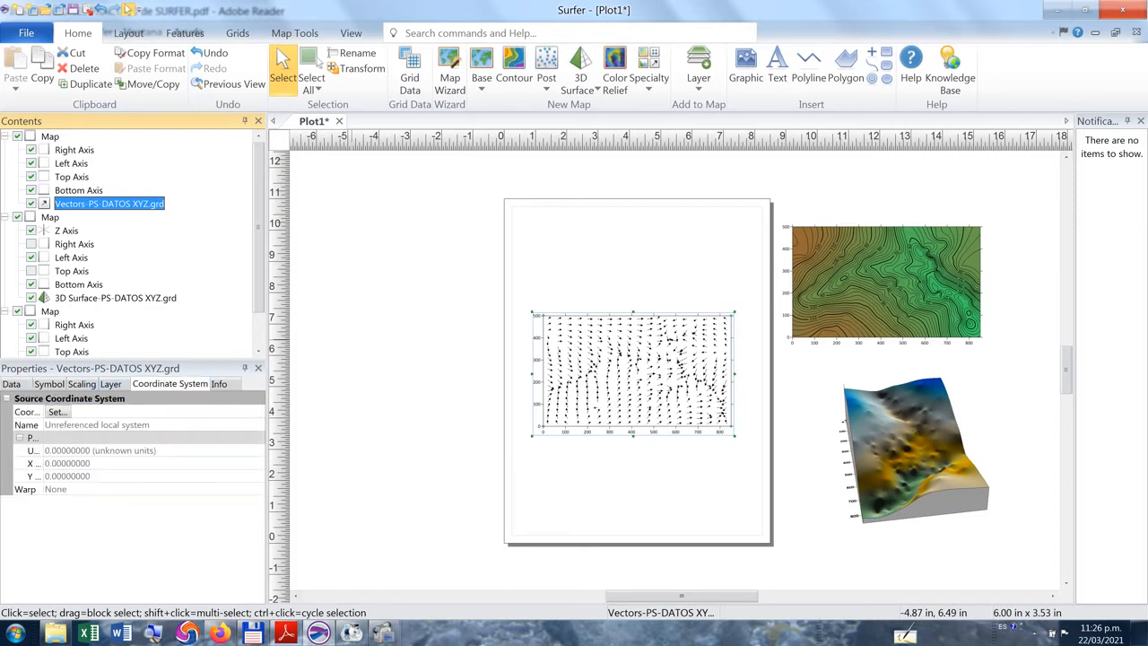
pyautogui.click(49, 384)
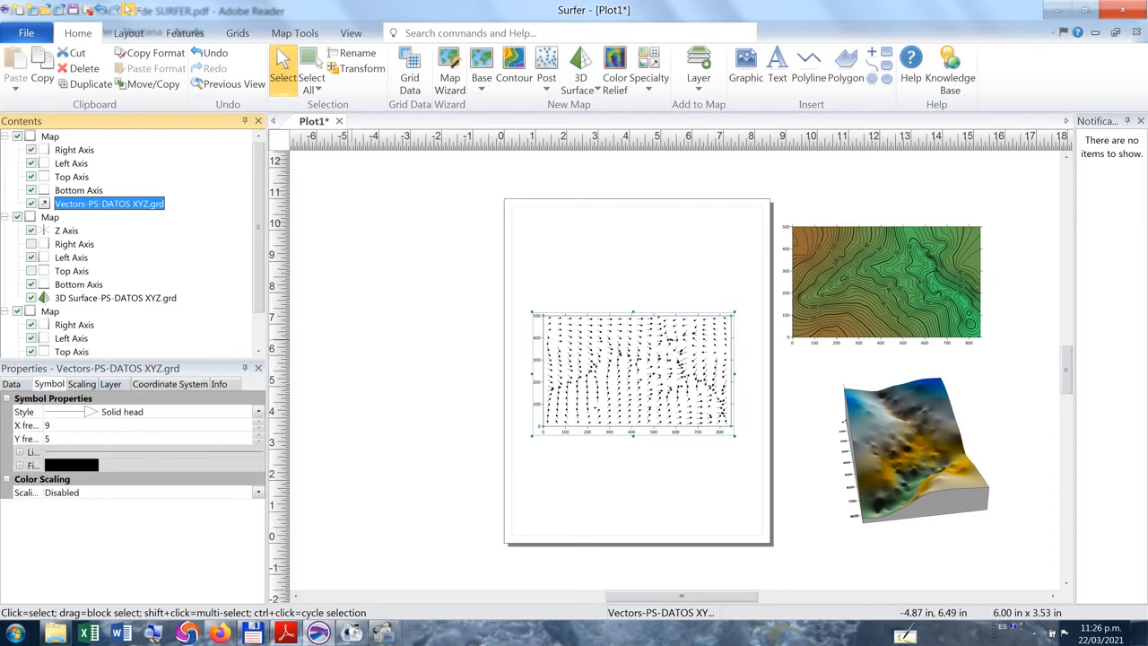
pyautogui.click(13, 384)
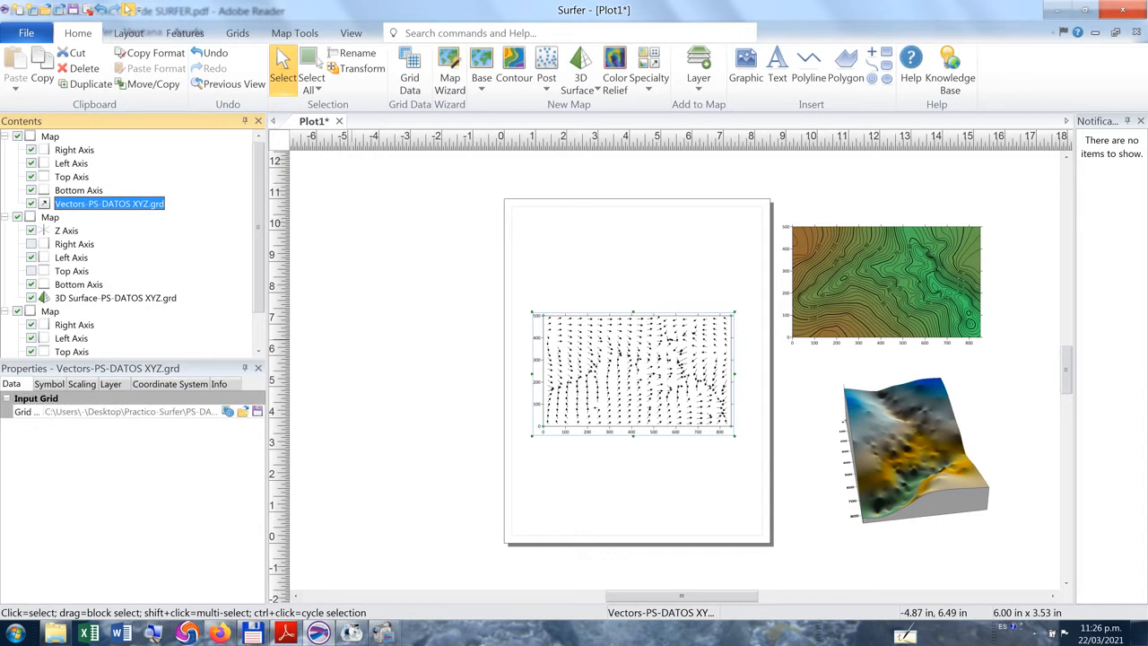
pyautogui.click(137, 344)
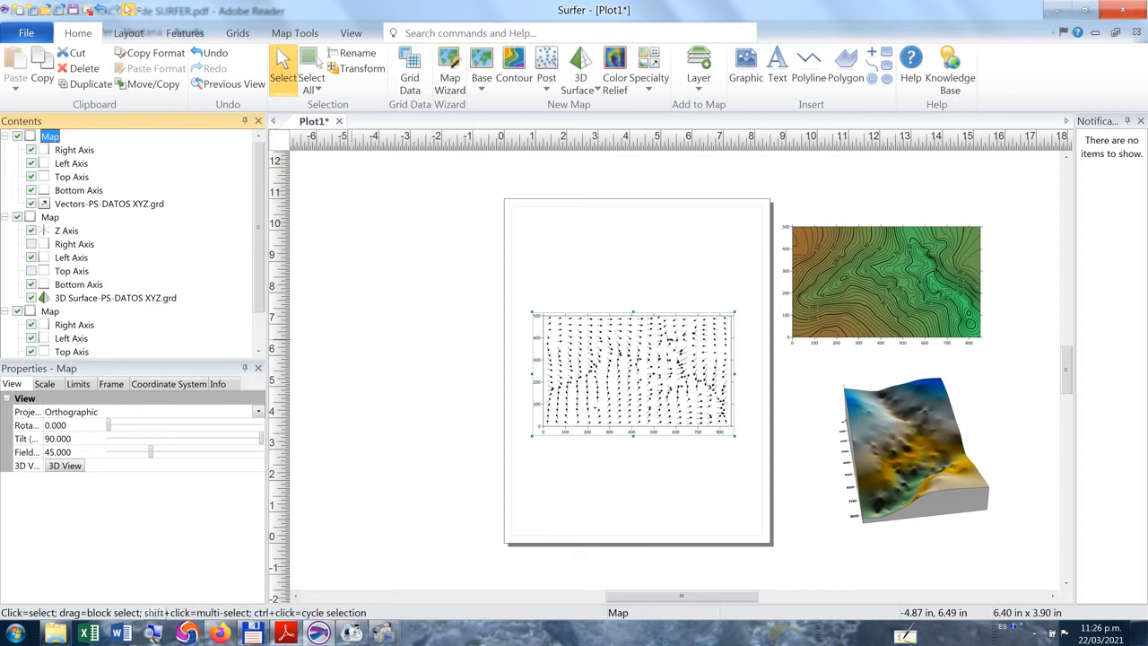
# Give the vector map the 3D surface map's view settings: rotation 280 degrees, tilt 30 degrees and field of view 24 degrees.
pyautogui.click(114, 298)
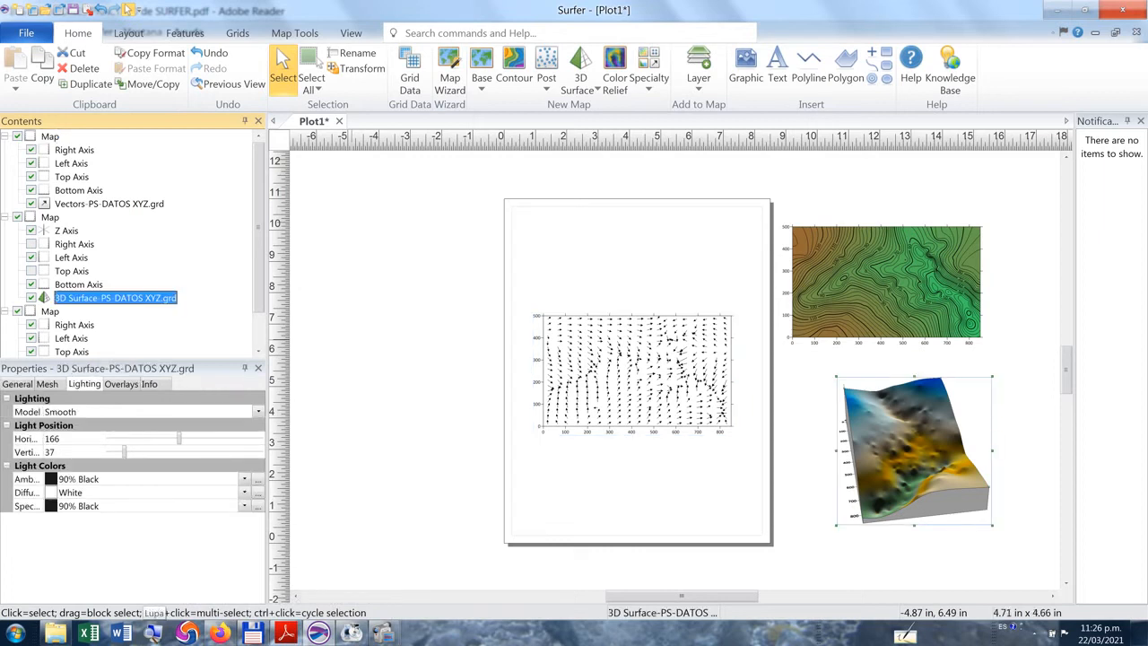
pyautogui.click(50, 217)
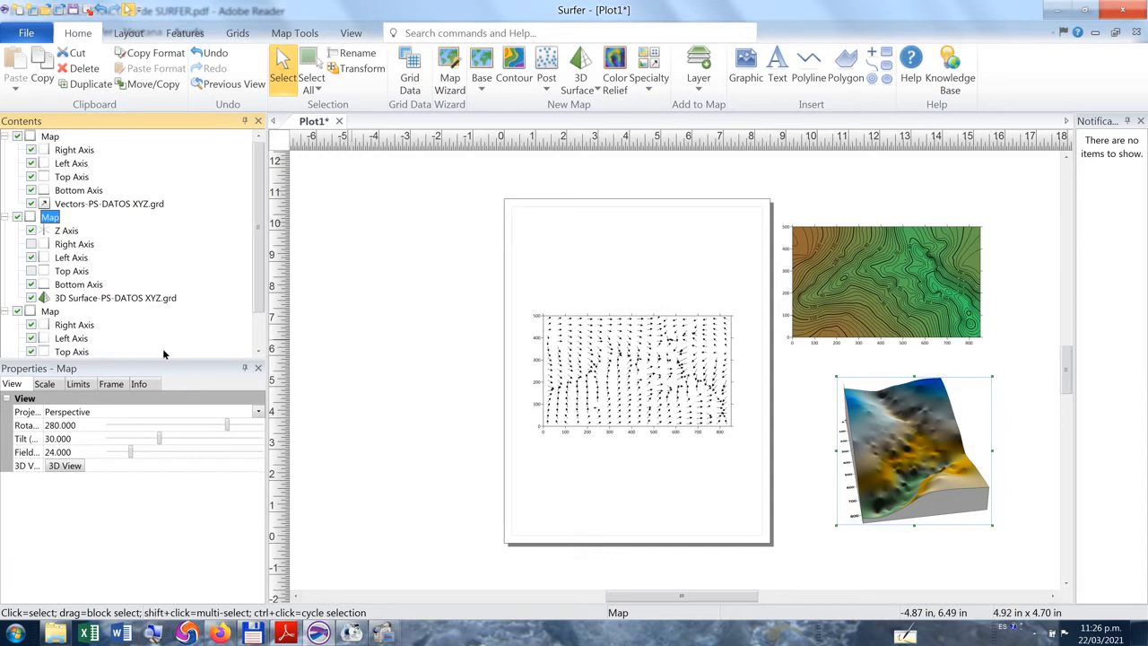
pyautogui.click(49, 136)
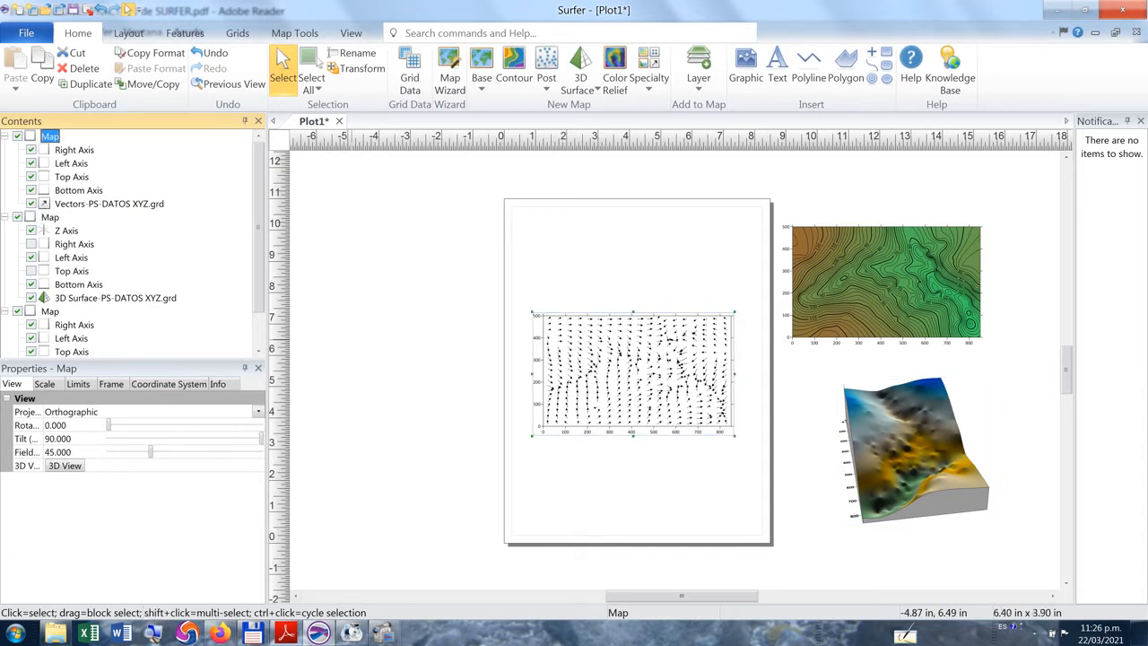
pyautogui.doubleClick(56, 425)
pyautogui.write('280')
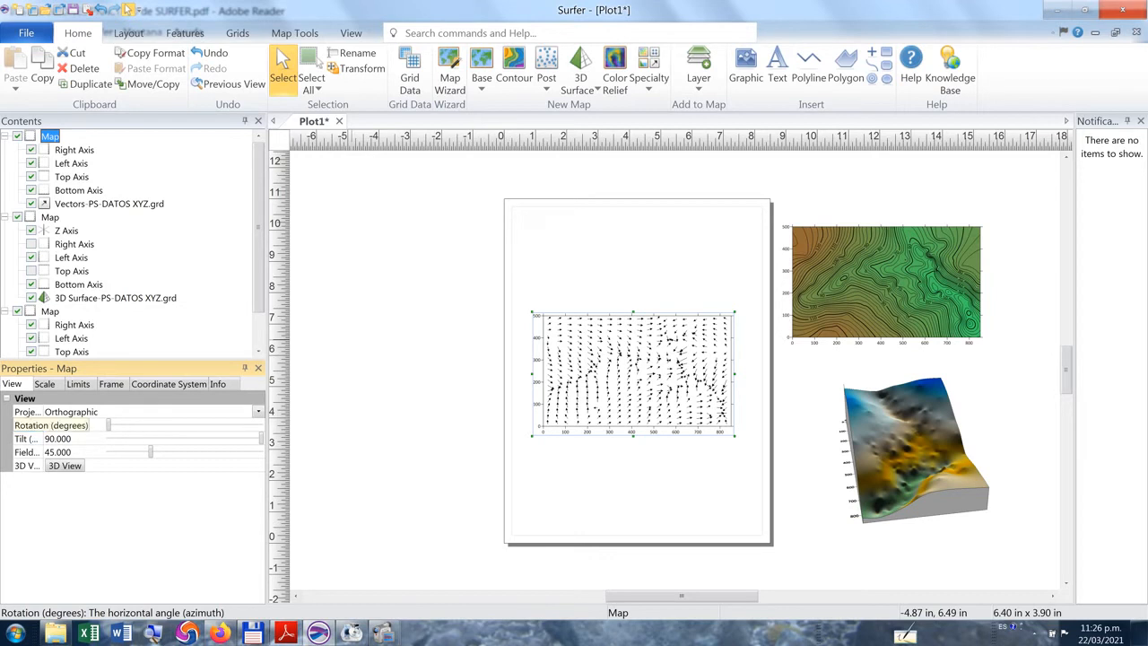
pyautogui.click(59, 439)
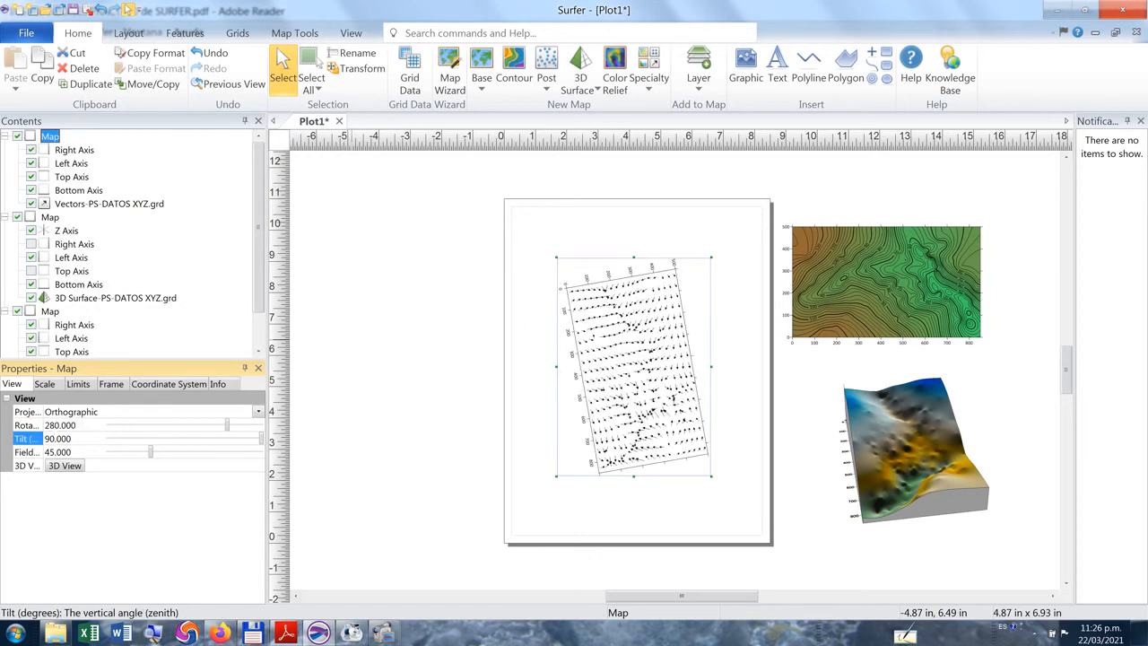
pyautogui.doubleClick(59, 438)
pyautogui.write('30')
pyautogui.press('Tab')
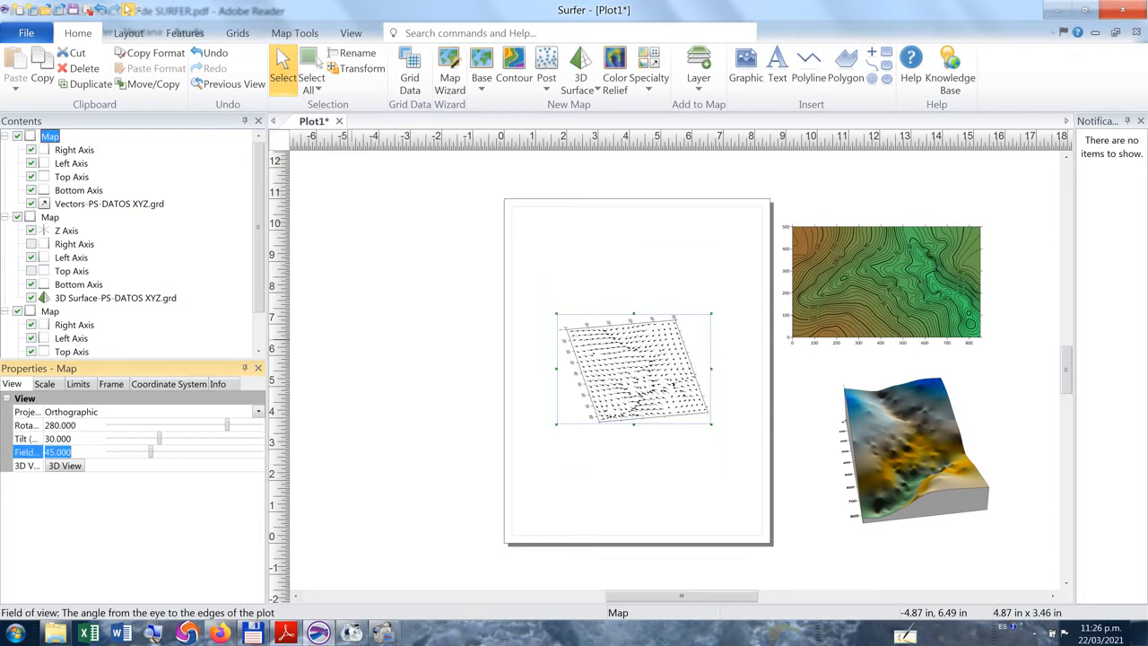
pyautogui.write('24')
pyautogui.click(72, 439)
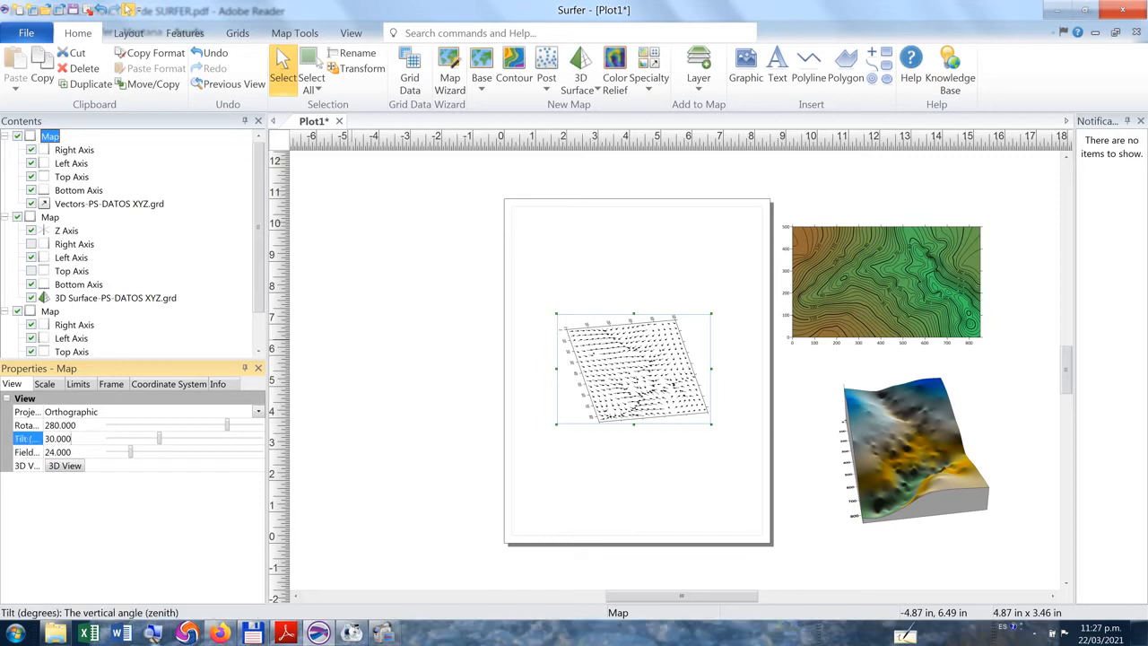
pyautogui.moveTo(72, 439); pyautogui.dragTo(55, 439)
pyautogui.click(72, 438)
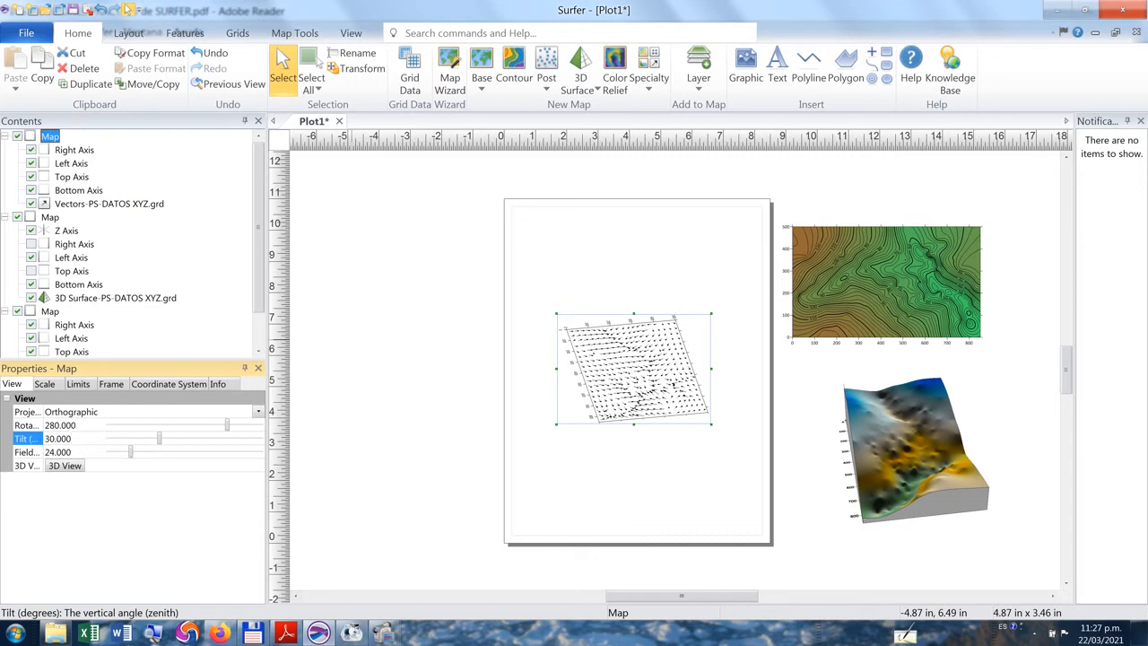
pyautogui.moveTo(72, 438)
pyautogui.mouseDown()
pyautogui.moveTo(43, 438)
pyautogui.moveTo(74, 439)
pyautogui.moveTo(4, 303)
pyautogui.moveTo(50, 439)
pyautogui.mouseUp()
pyautogui.press('Return')
pyautogui.click(68, 439)
pyautogui.moveTo(71, 438)
pyautogui.mouseDown()
pyautogui.moveTo(45, 438)
pyautogui.moveTo(72, 439)
pyautogui.mouseUp()
# Open the vector map in a 3D view and orbit it to an oblique angle showing the relief.
pyautogui.click(65, 465)
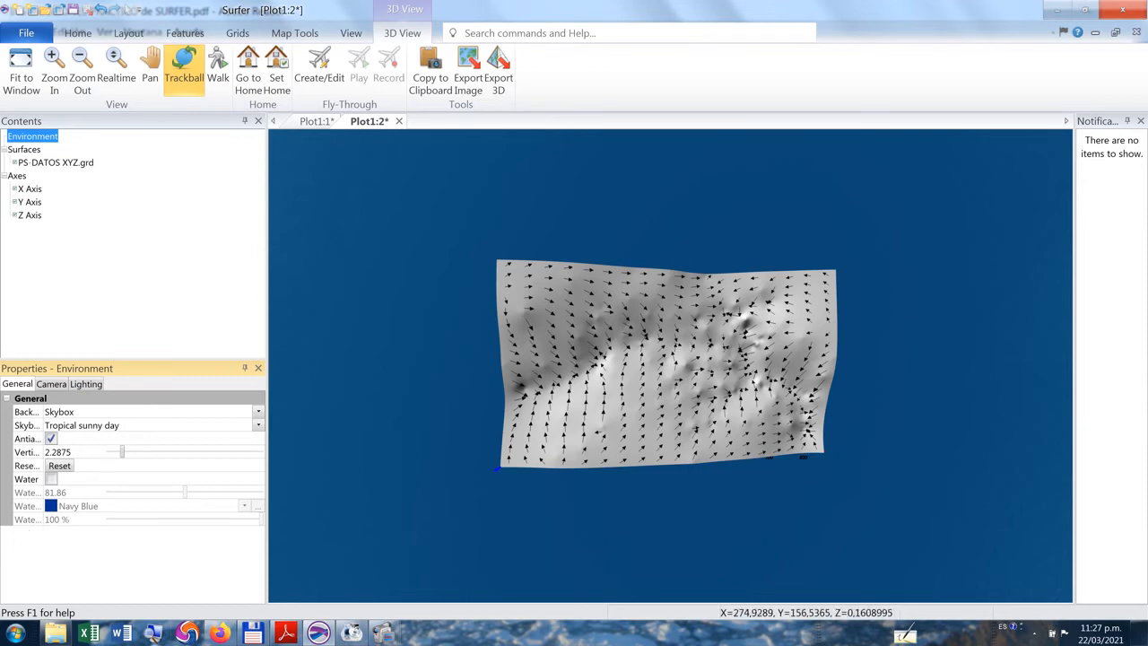
pyautogui.moveTo(708, 364); pyautogui.dragTo(713, 337)
pyautogui.moveTo(668, 376); pyautogui.dragTo(707, 303)
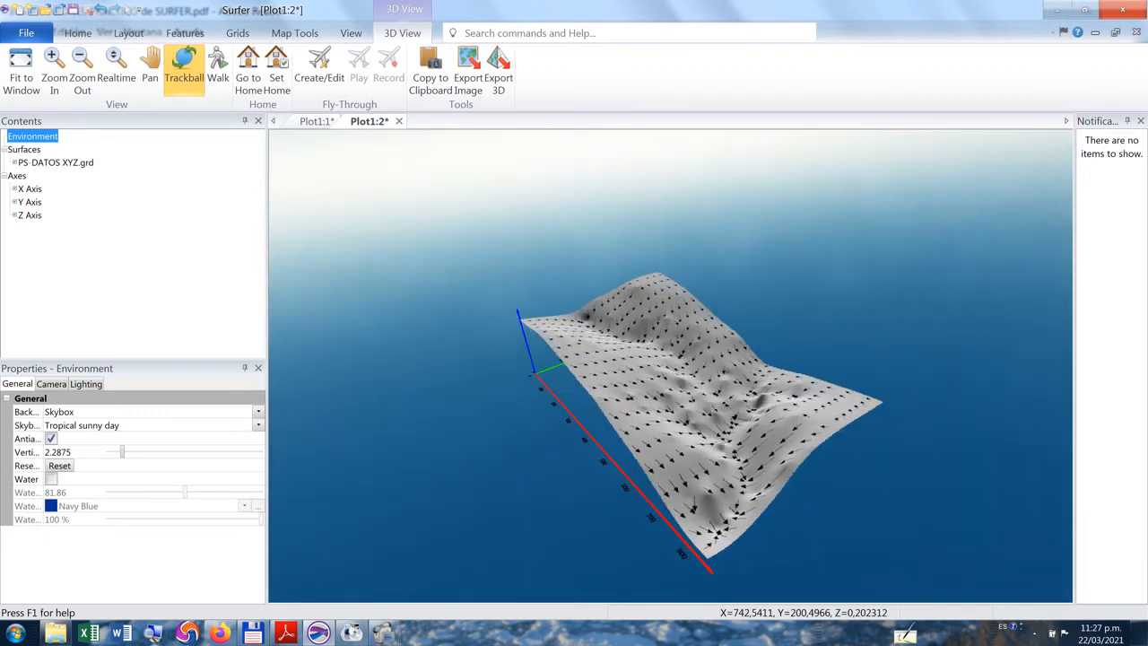
pyautogui.moveTo(725, 513); pyautogui.dragTo(729, 495)
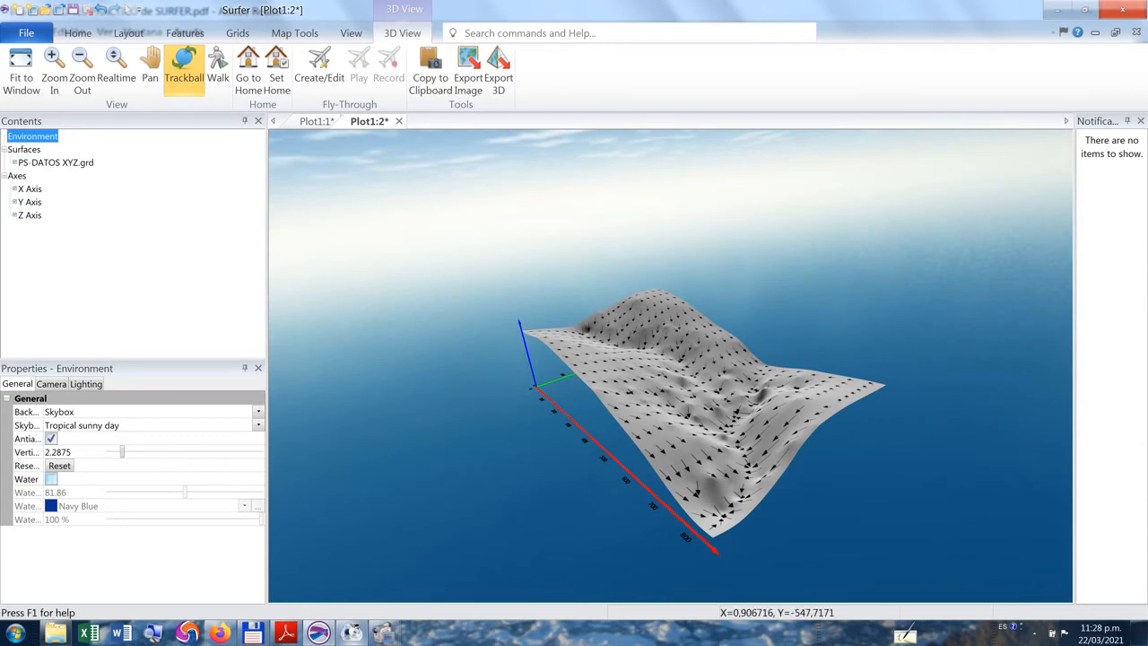
# Turn on the water plane in the 3D view and lower its level to about -1.22, beneath the terrain.
pyautogui.click(51, 479)
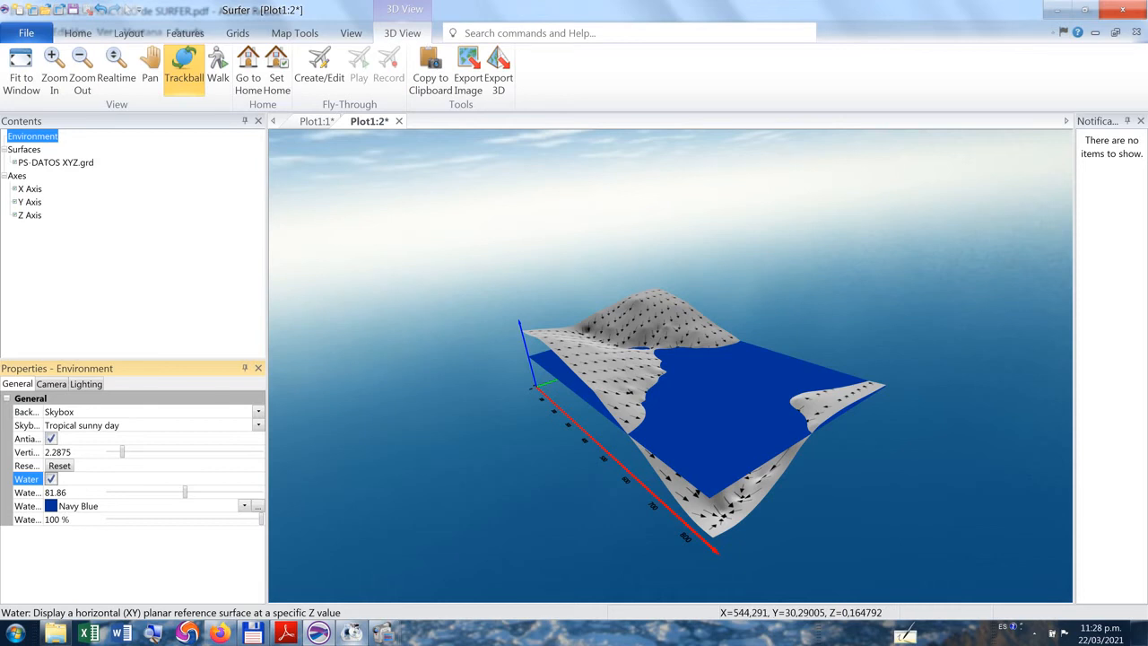
pyautogui.click(185, 493)
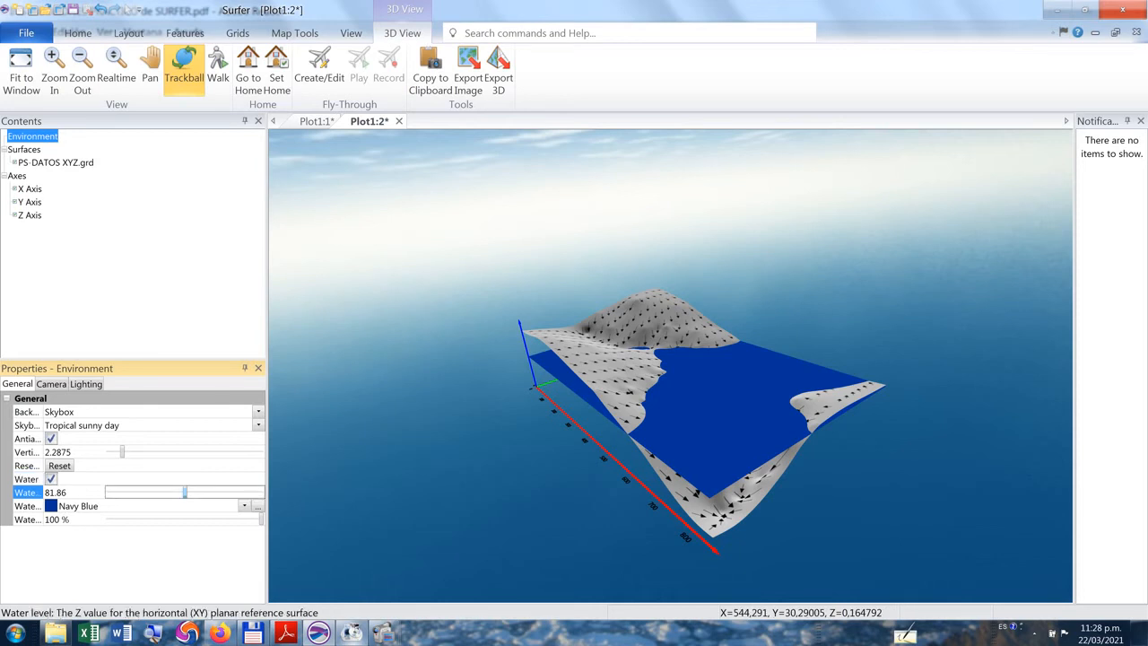
pyautogui.moveTo(185, 492); pyautogui.dragTo(115, 493)
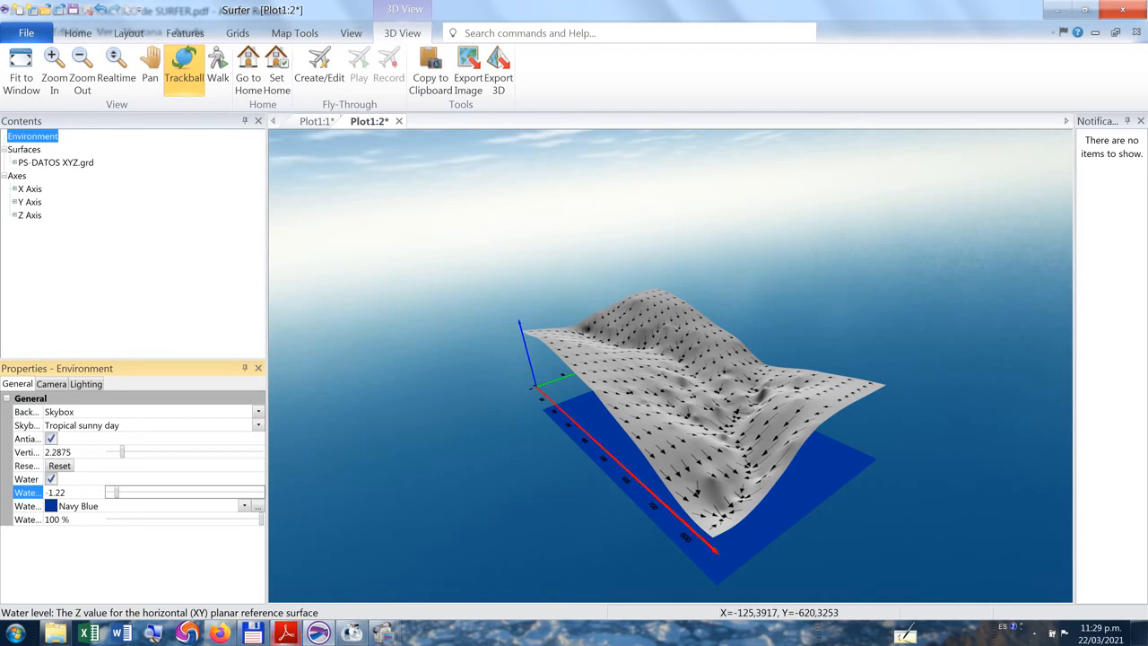
# Switch to the PDF instructions in Adobe Reader to check exercise 4 on the vector map and water level.
pyautogui.click(286, 633)
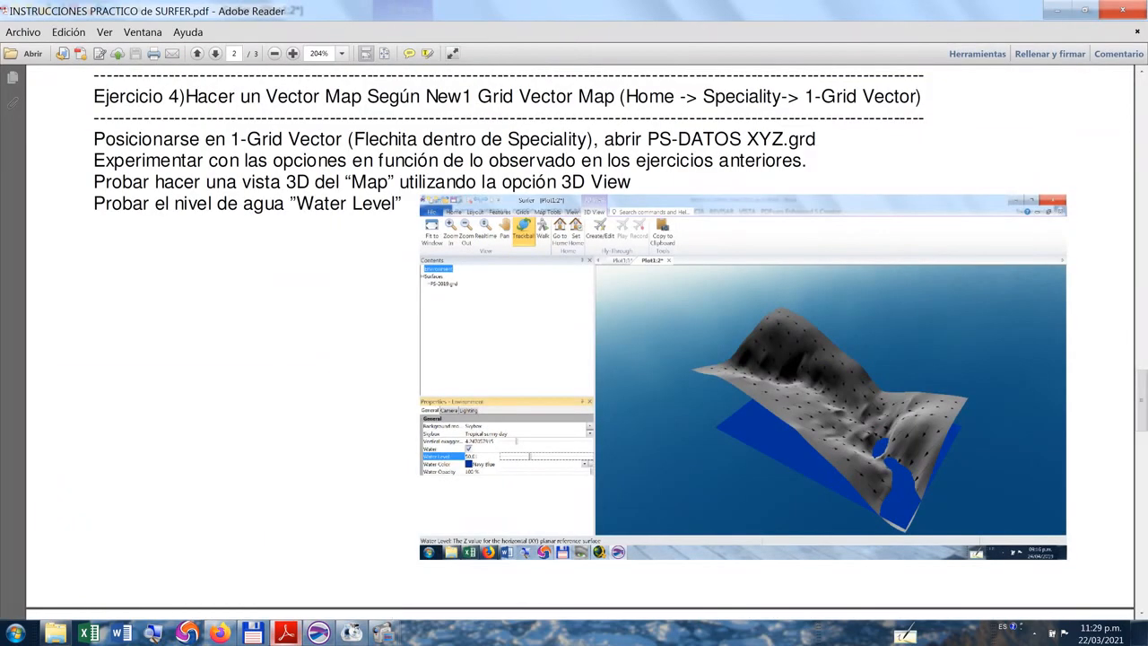